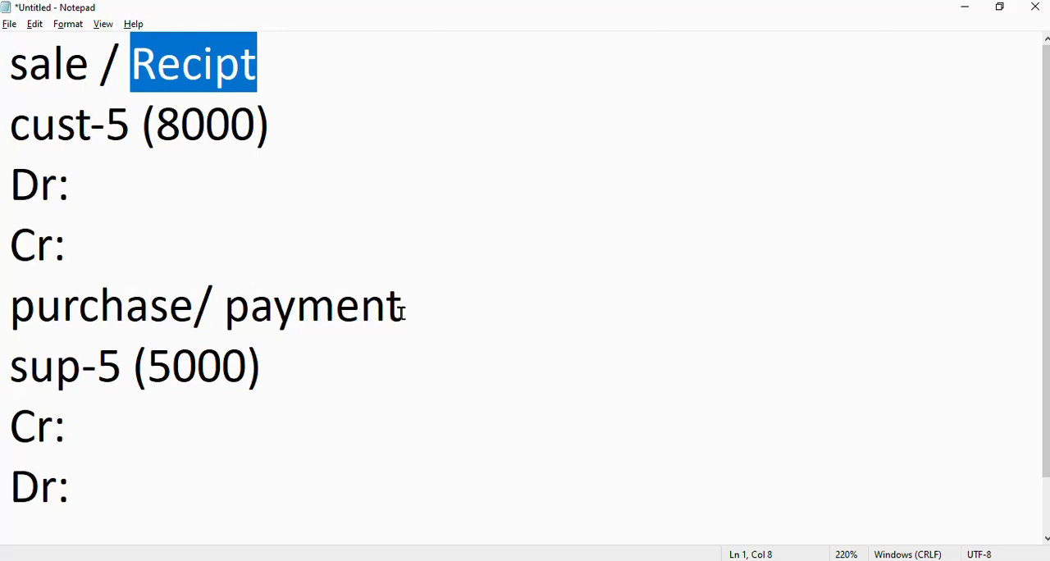
Step: Review the sale / Recipt and purchase/ payment headings in the notes, comparing each transaction with its matching voucher type
{"action": "left_click_drag", "start_coordinate": [403, 307], "coordinate": [226, 305]}
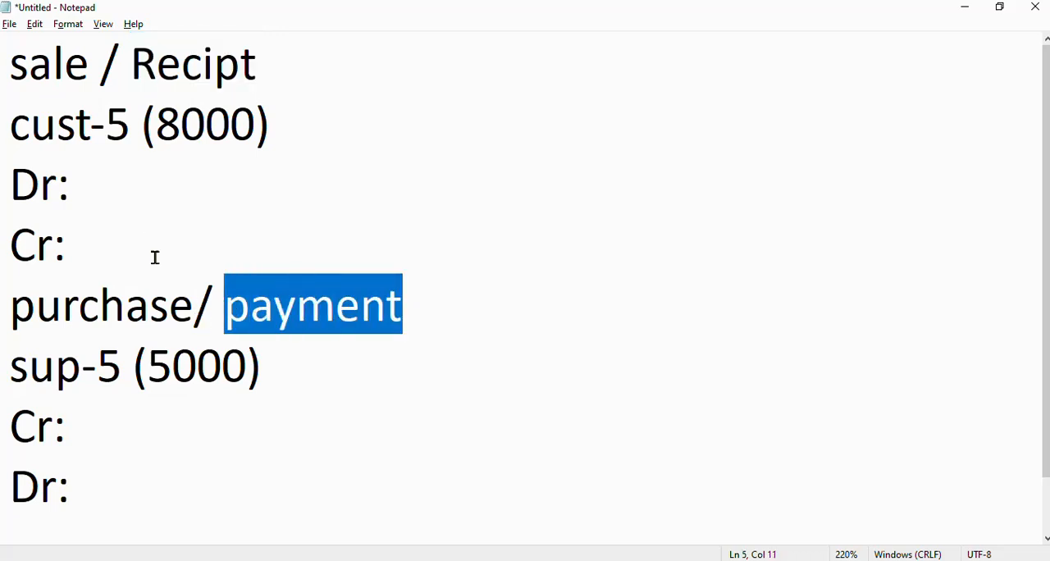
{"action": "left_click_drag", "start_coordinate": [87, 66], "coordinate": [12, 67]}
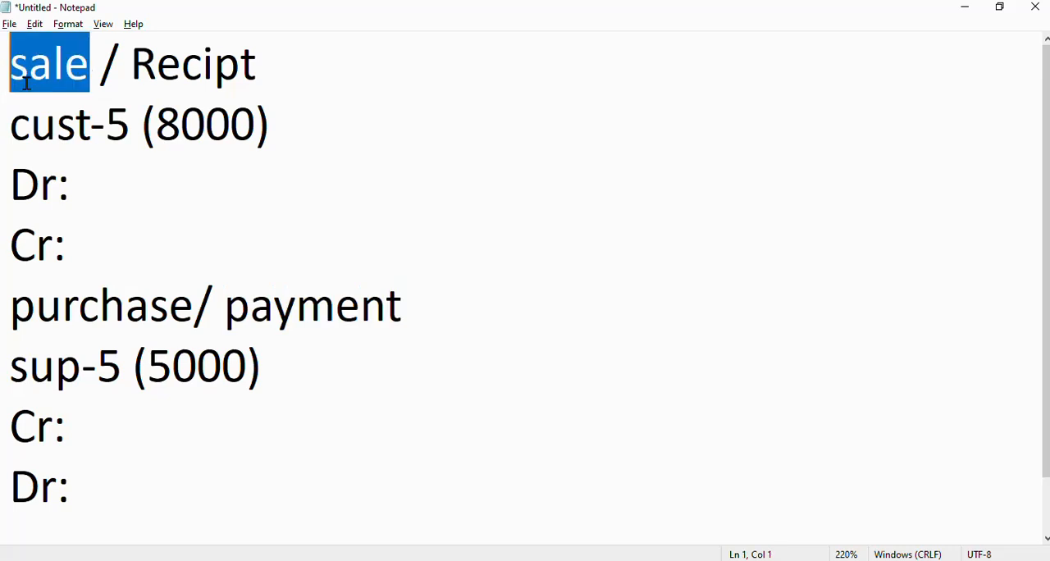
{"action": "left_click", "coordinate": [319, 113]}
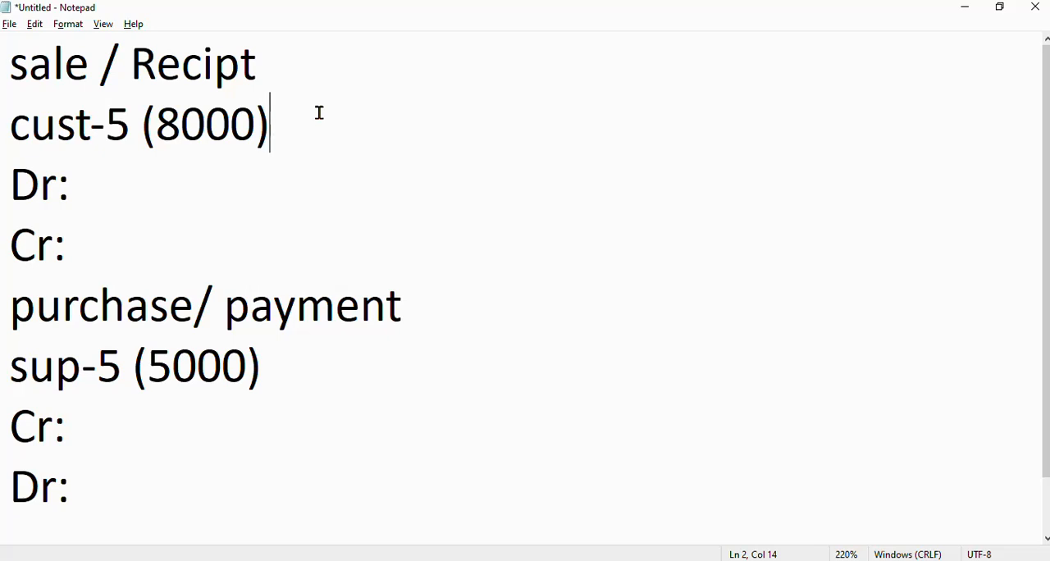
{"action": "left_click_drag", "start_coordinate": [103, 64], "coordinate": [10, 69]}
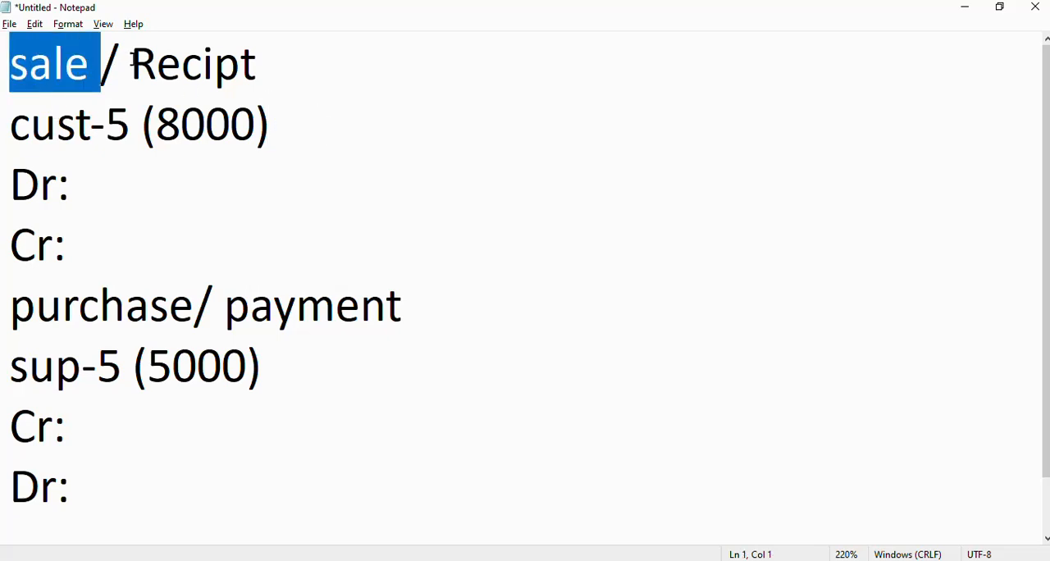
{"action": "left_click", "coordinate": [132, 62]}
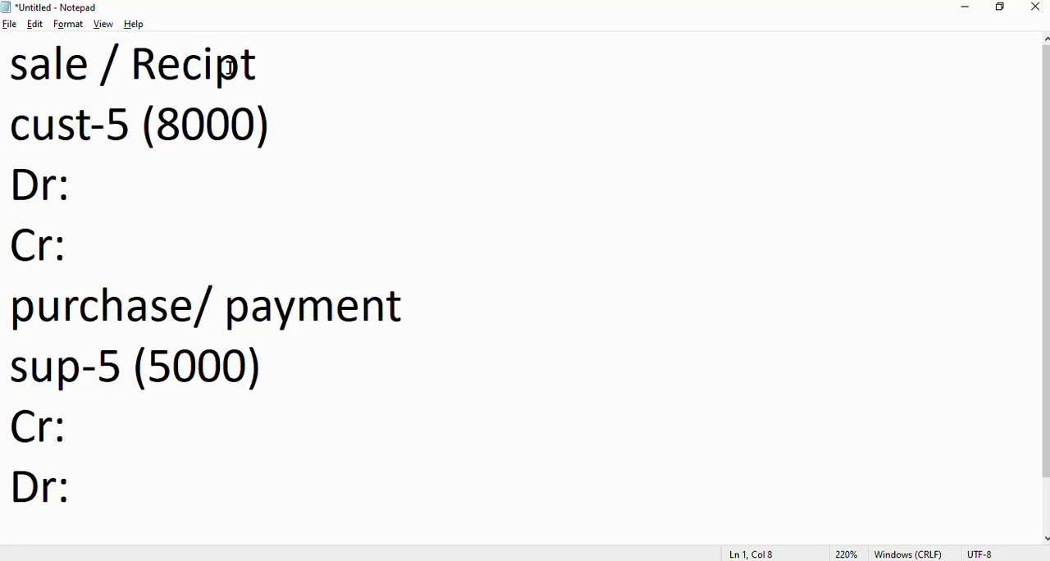
{"action": "left_click_drag", "start_coordinate": [265, 63], "coordinate": [120, 64]}
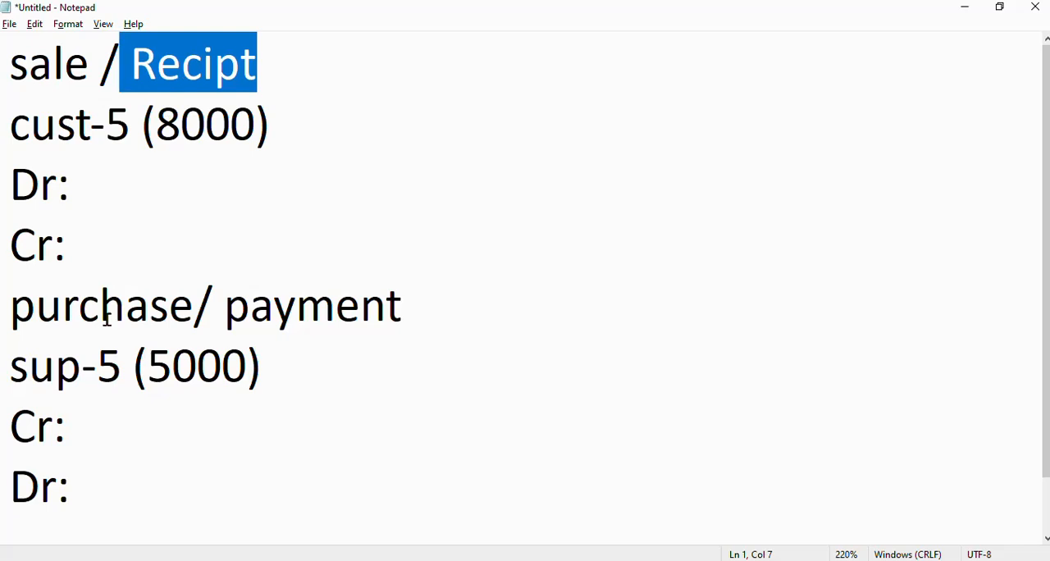
{"action": "left_click_drag", "start_coordinate": [194, 308], "coordinate": [12, 308]}
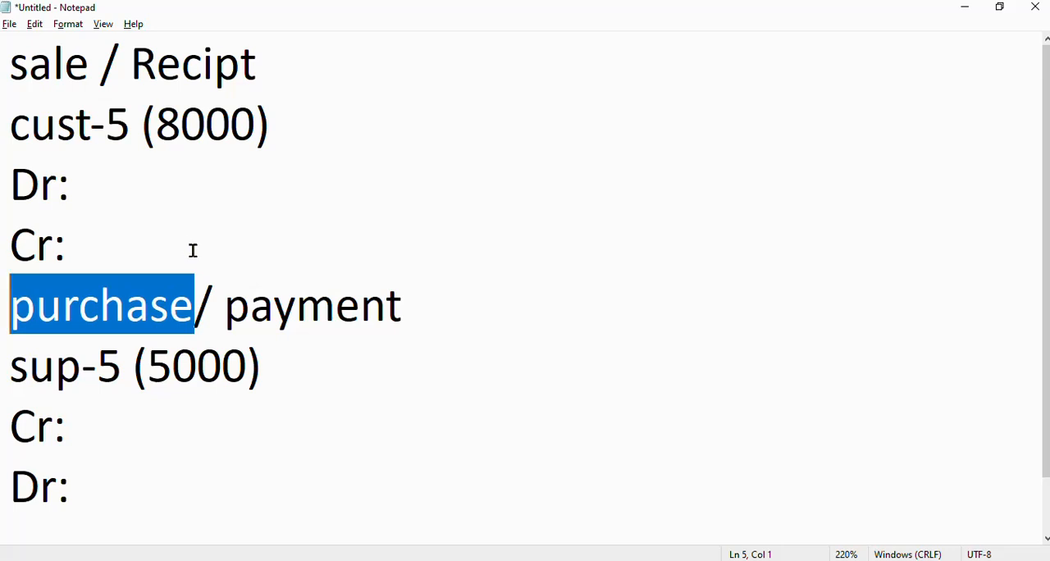
{"action": "left_click_drag", "start_coordinate": [411, 305], "coordinate": [232, 306]}
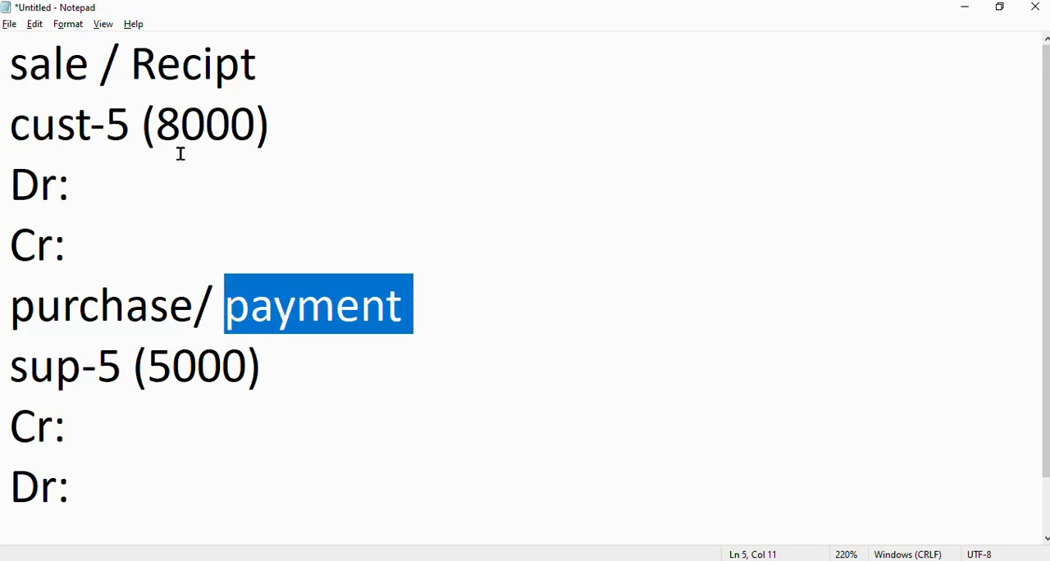
Step: Examine the cust-5 and sup-5 entries and their amounts against the sale, receipt, purchase and payment headings
{"action": "left_click_drag", "start_coordinate": [274, 121], "coordinate": [10, 125]}
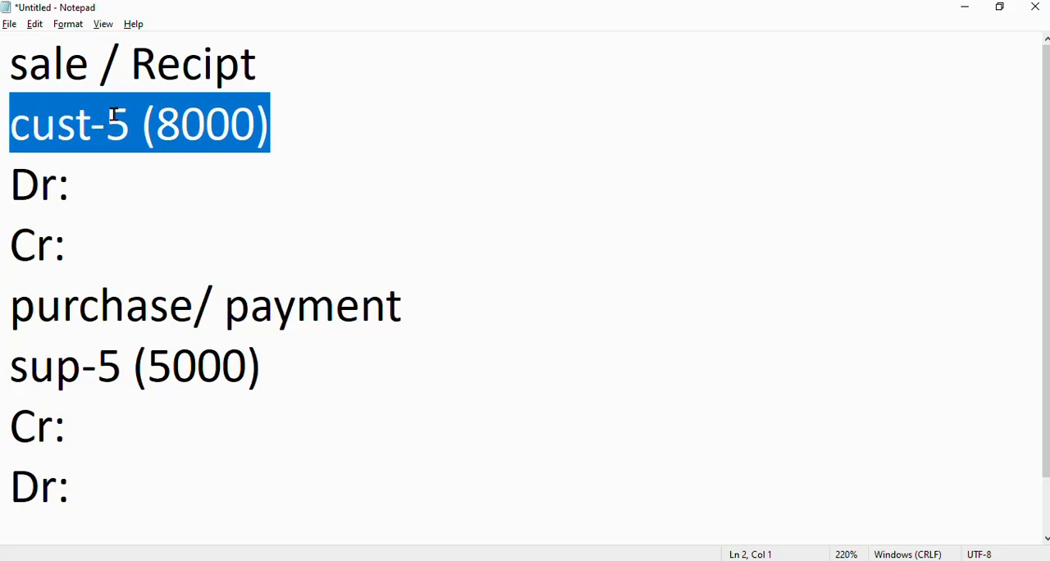
{"action": "left_click", "coordinate": [139, 122]}
{"action": "left_click_drag", "start_coordinate": [165, 118], "coordinate": [256, 123]}
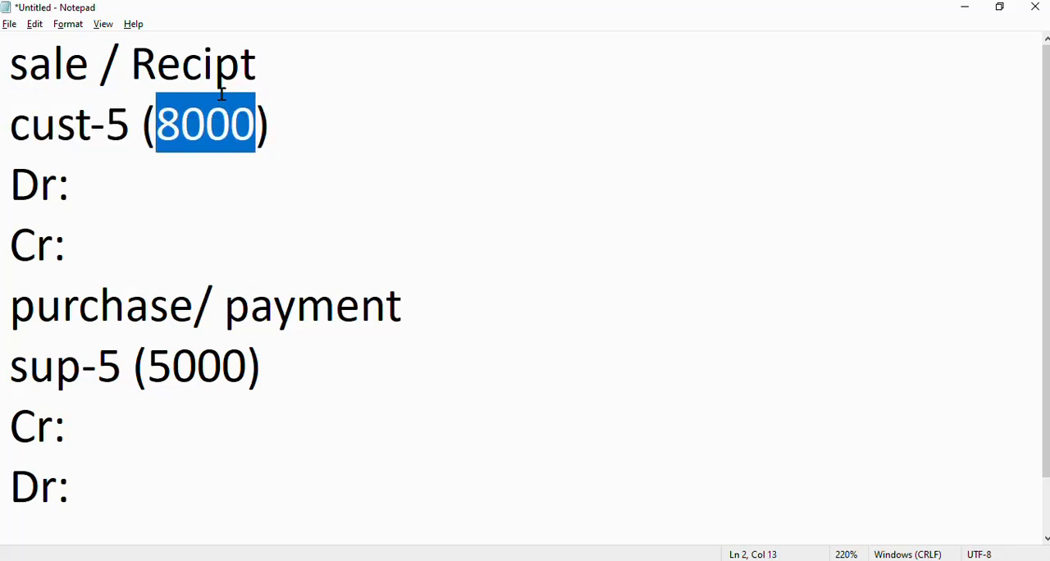
{"action": "left_click_drag", "start_coordinate": [99, 70], "coordinate": [7, 69]}
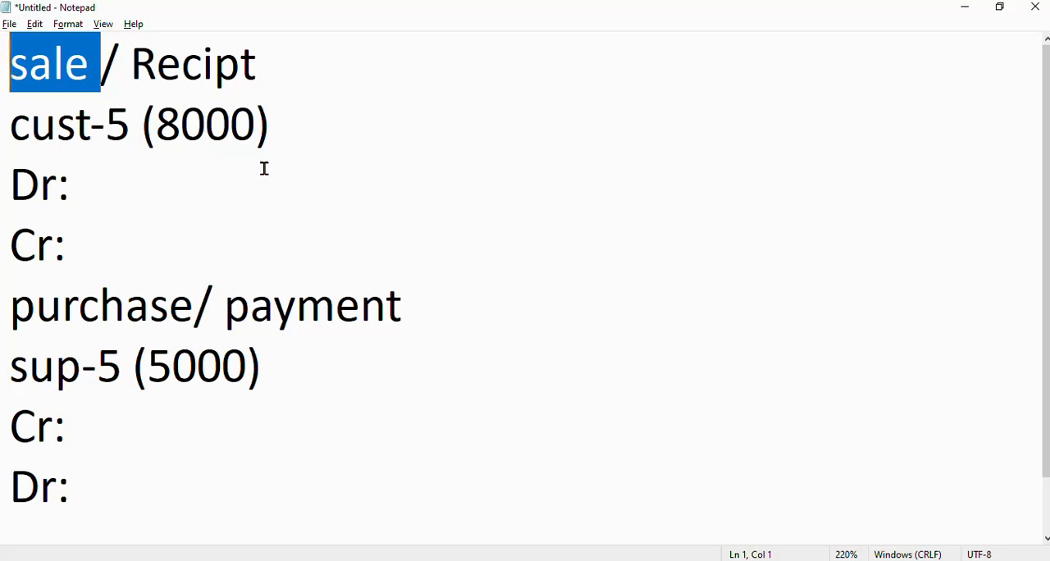
{"action": "left_click_drag", "start_coordinate": [281, 58], "coordinate": [130, 62]}
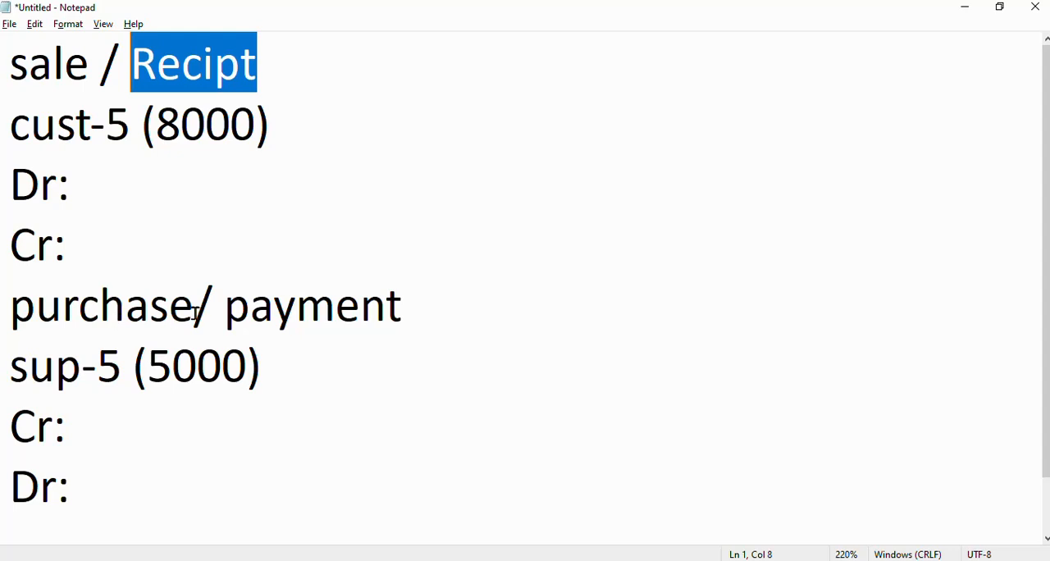
{"action": "left_click_drag", "start_coordinate": [194, 307], "coordinate": [2, 310]}
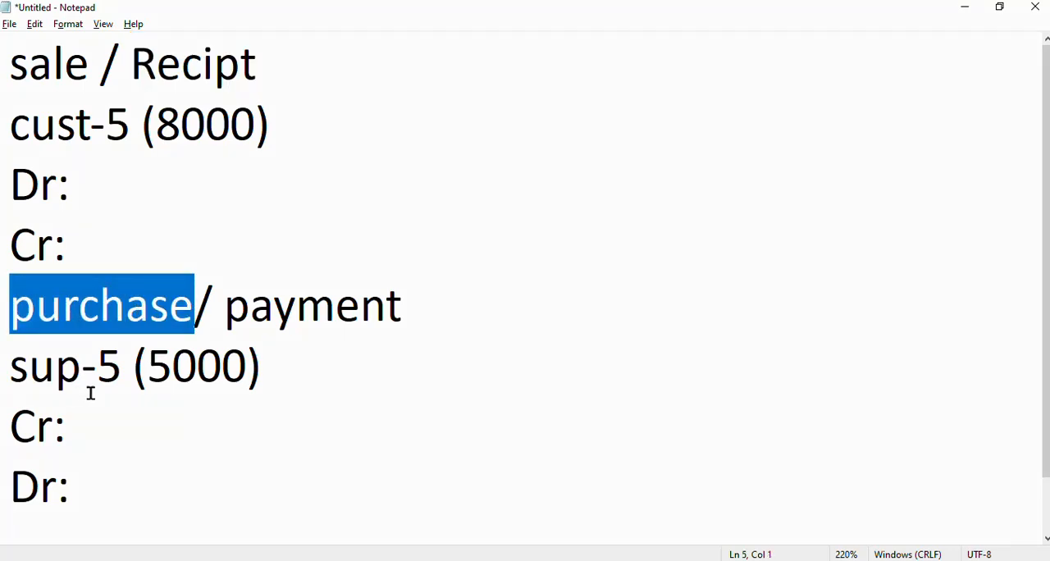
{"action": "left_click_drag", "start_coordinate": [122, 368], "coordinate": [16, 371]}
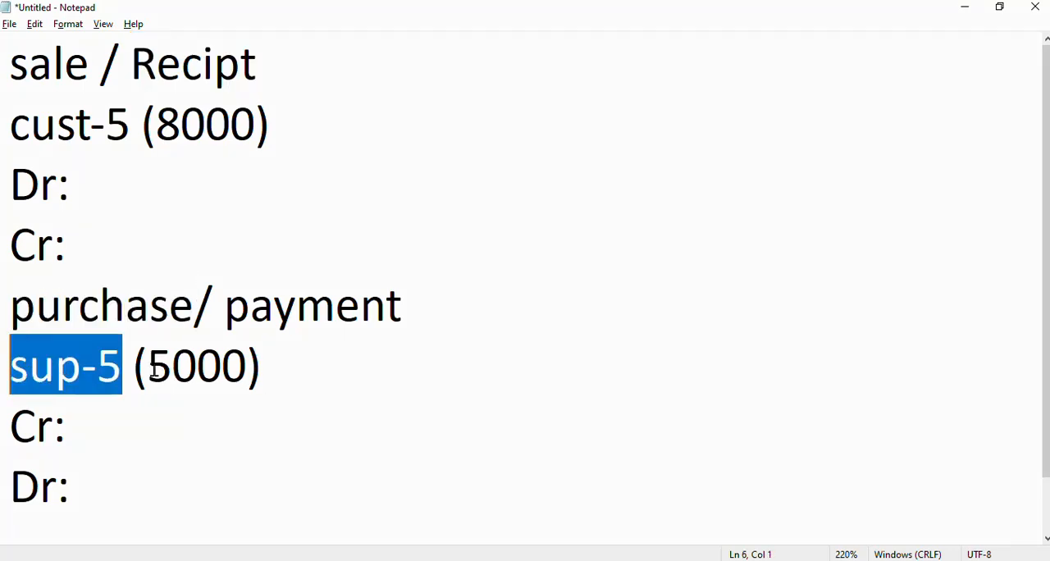
{"action": "left_click_drag", "start_coordinate": [150, 370], "coordinate": [240, 366]}
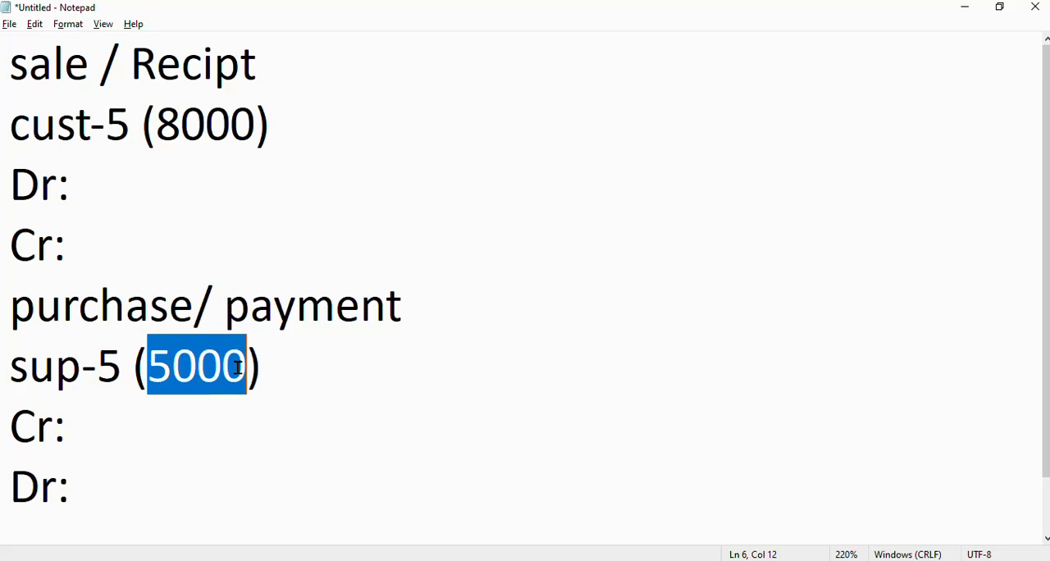
{"action": "left_click_drag", "start_coordinate": [193, 305], "coordinate": [12, 306]}
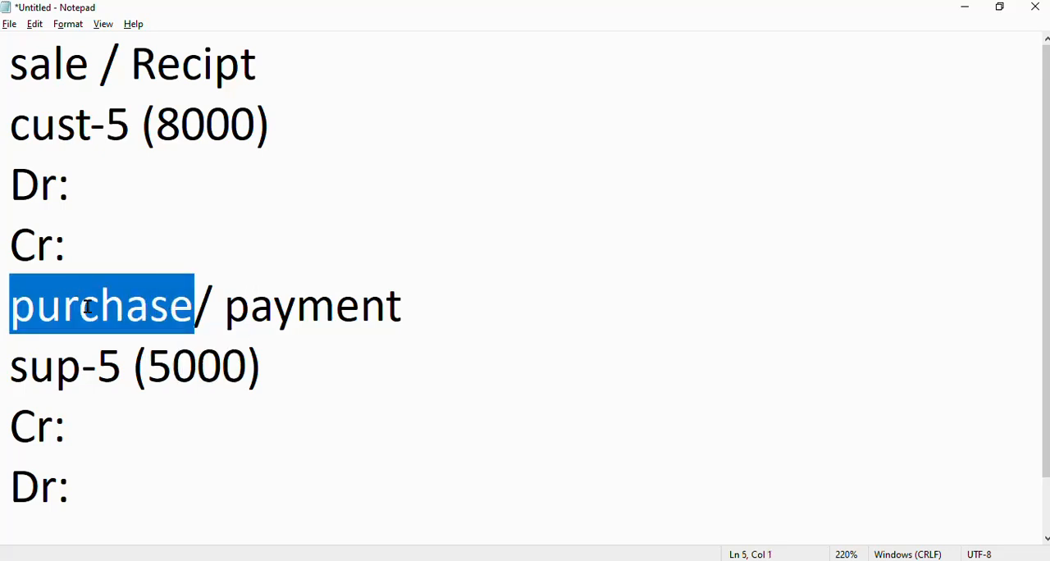
{"action": "left_click_drag", "start_coordinate": [226, 306], "coordinate": [480, 301]}
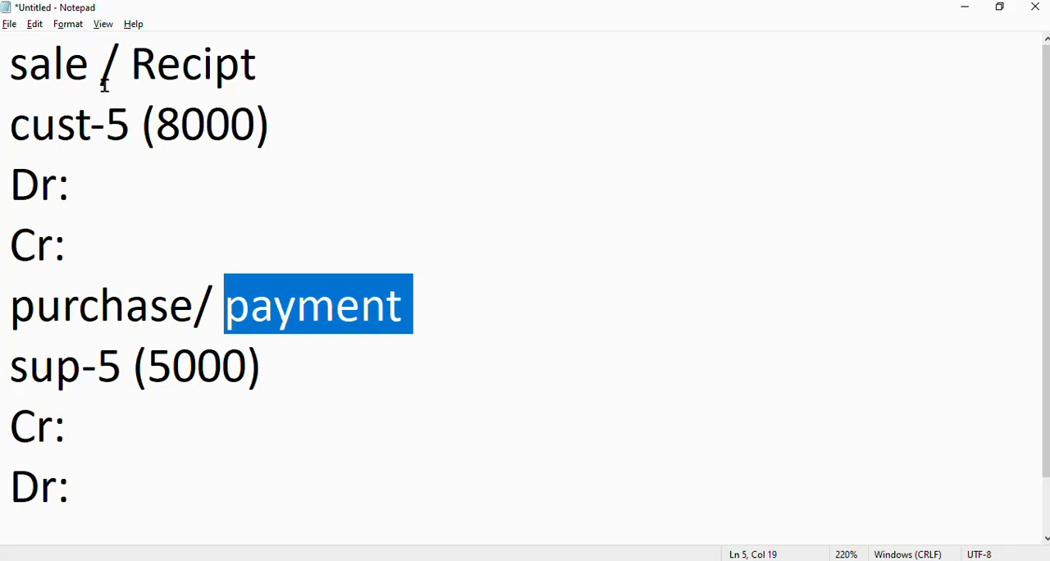
Step: Insert a new line reading "sale account" directly below the sale / Recipt heading
{"action": "left_click", "coordinate": [261, 69]}
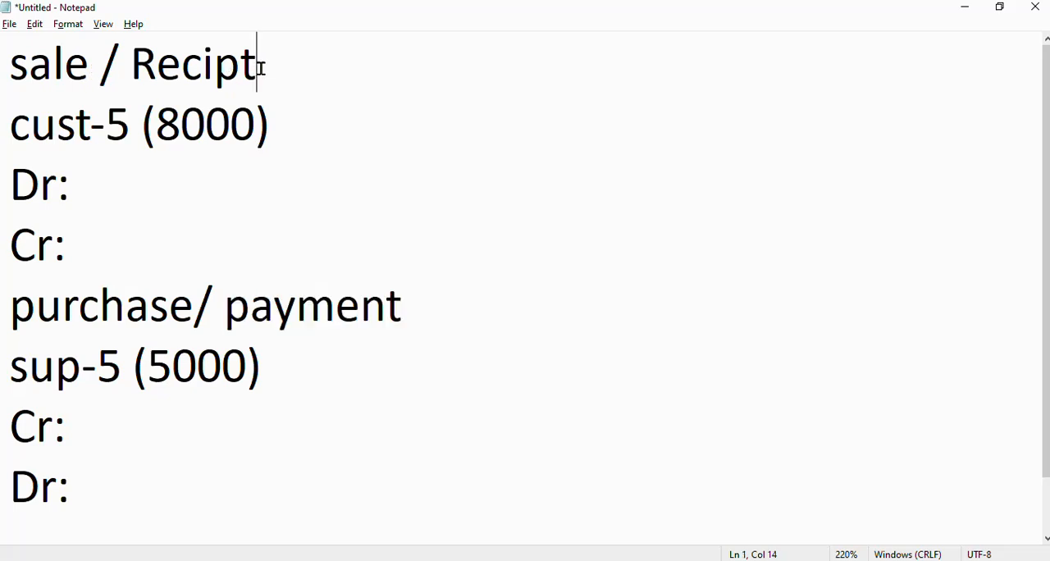
{"action": "key", "text": "Return"}
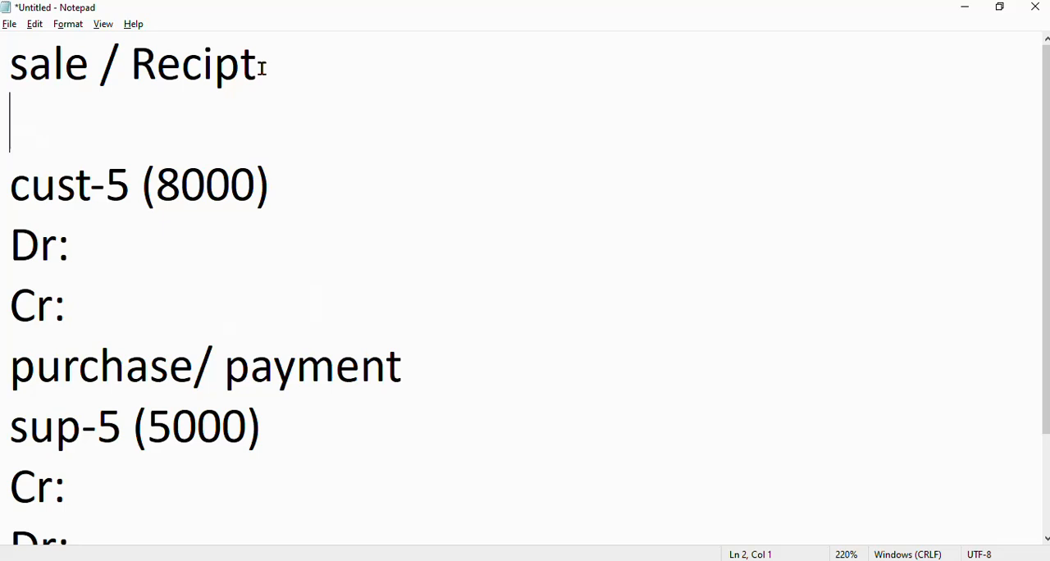
{"action": "type", "text": "sal"}
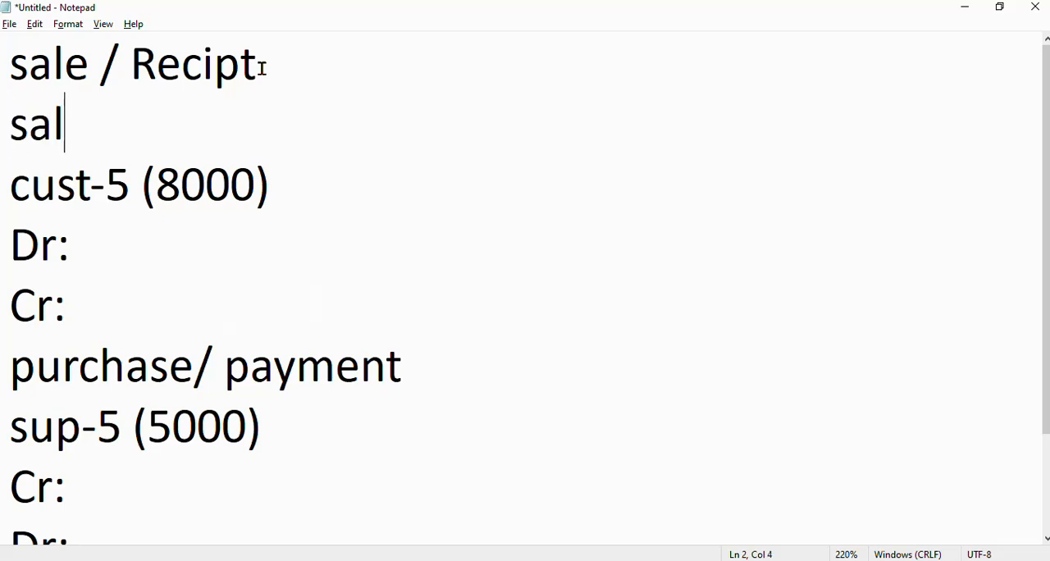
{"action": "type", "text": "e acco"}
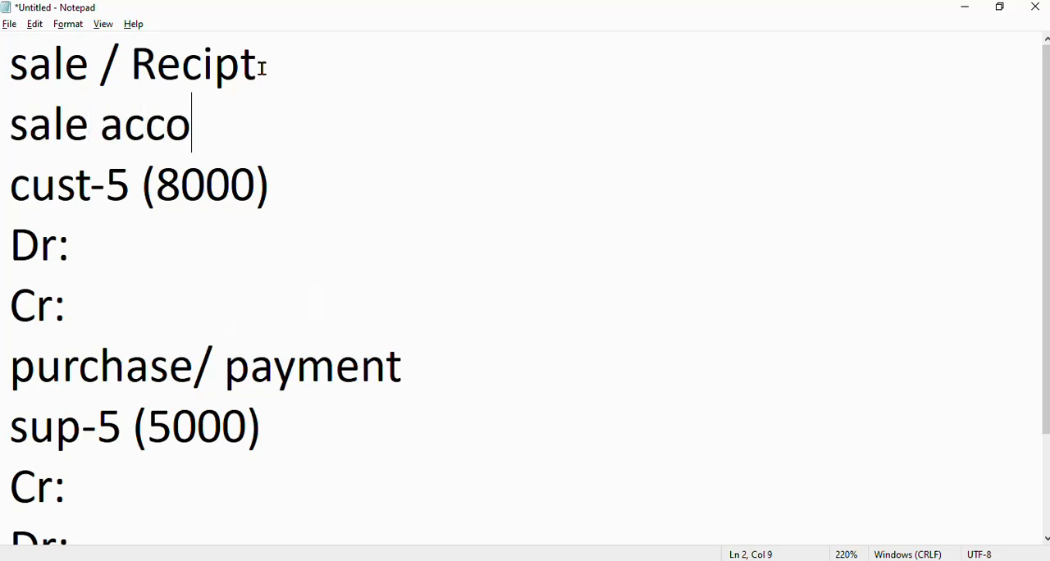
{"action": "type", "text": "unt"}
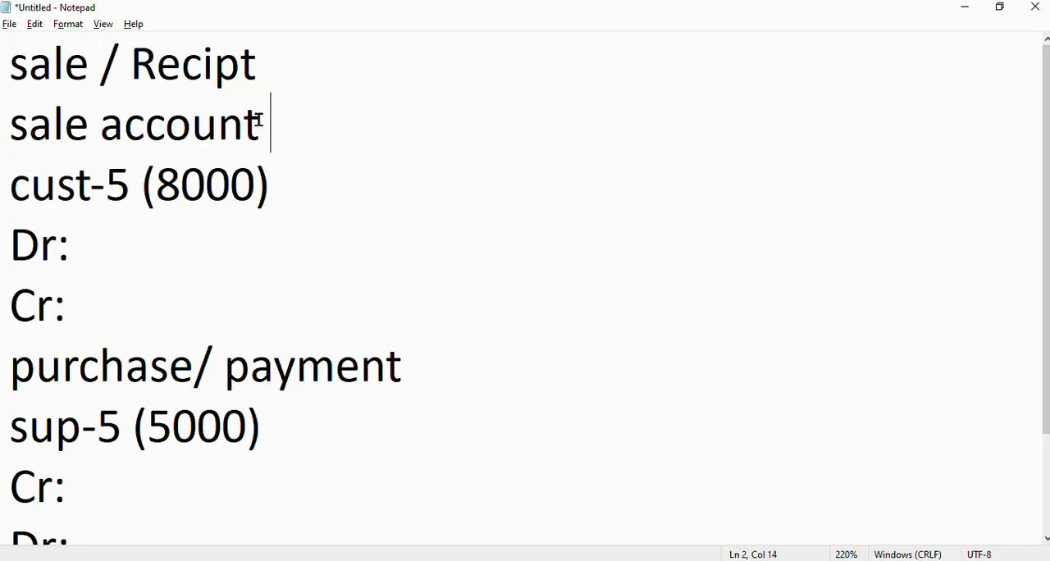
{"action": "left_click_drag", "start_coordinate": [259, 121], "coordinate": [1, 123]}
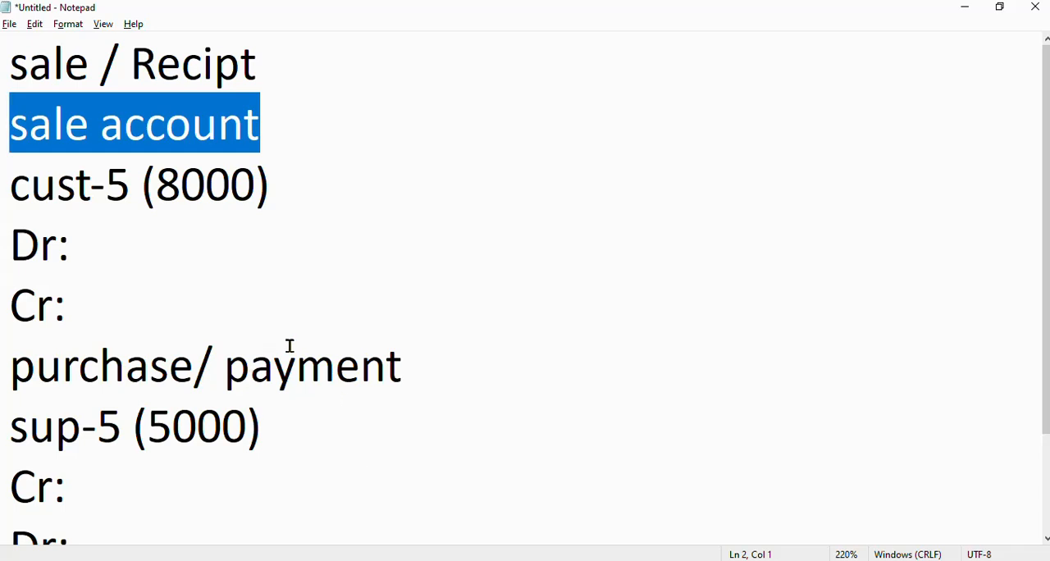
Step: Add a "purchase account" line directly below the purchase/ payment heading
{"action": "left_click", "coordinate": [419, 369]}
{"action": "key", "text": "Return"}
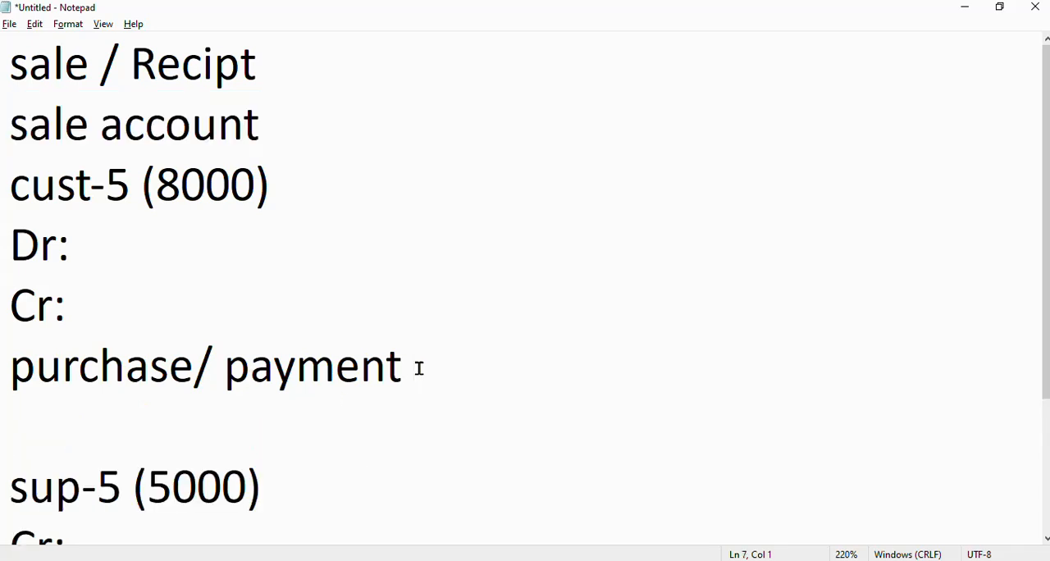
{"action": "type", "text": "purchas"}
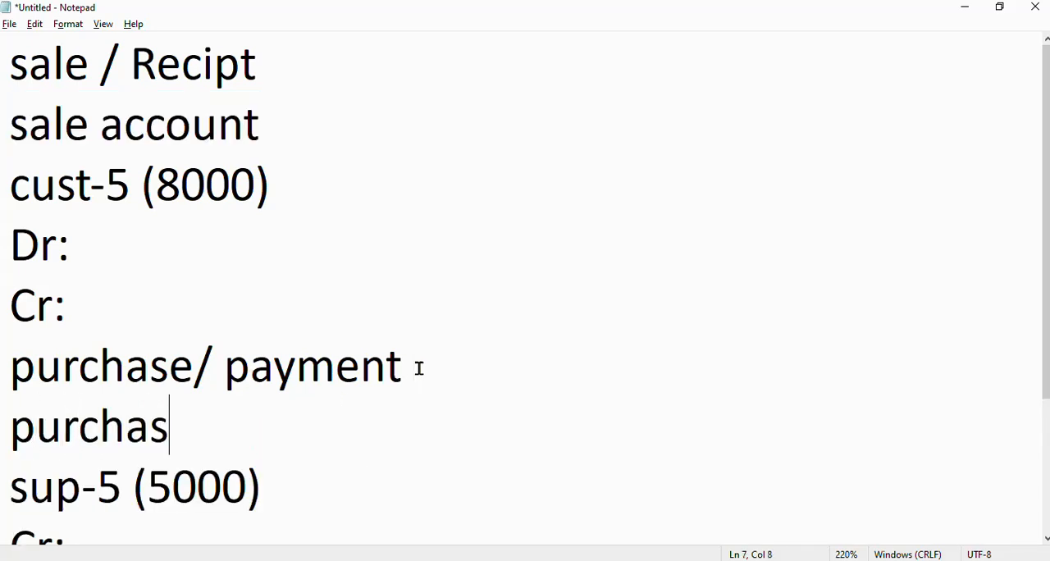
{"action": "type", "text": "e account"}
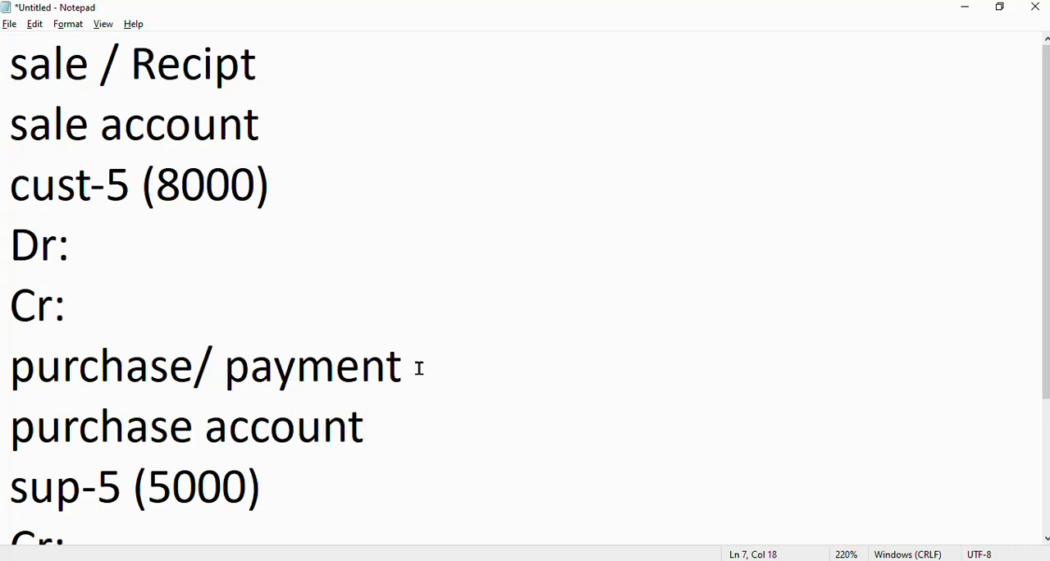
Step: Review the Dr and Cr lines of the sale section and the entire purchase section of the notes
{"action": "left_click_drag", "start_coordinate": [85, 65], "coordinate": [2, 36]}
{"action": "left_click_drag", "start_coordinate": [15, 243], "coordinate": [131, 248]}
{"action": "left_click_drag", "start_coordinate": [89, 317], "coordinate": [89, 248]}
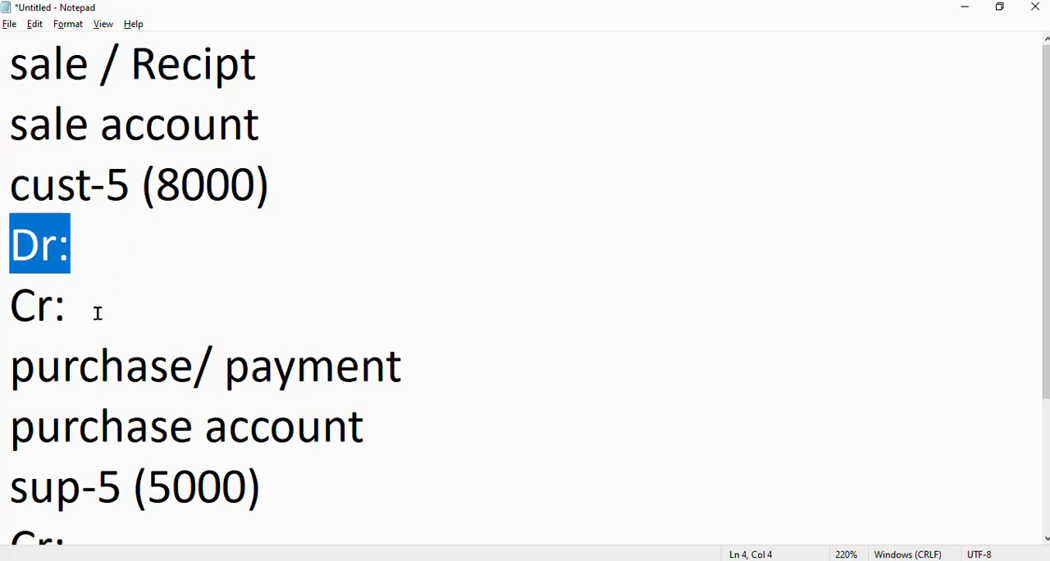
{"action": "left_click", "coordinate": [145, 310]}
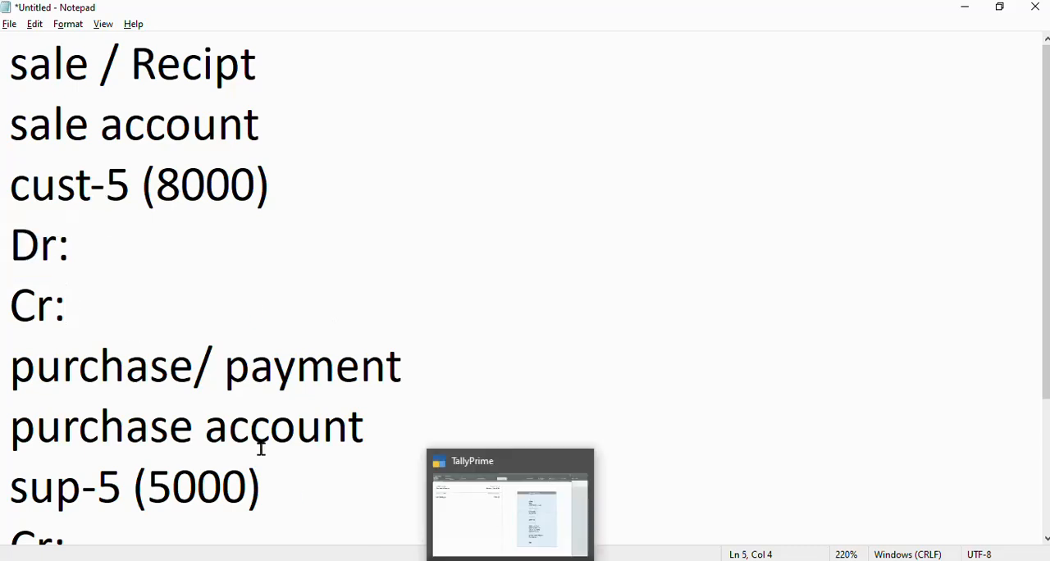
{"action": "scroll", "coordinate": [255, 422], "scroll_direction": "down", "scroll_amount": 1}
{"action": "left_click_drag", "start_coordinate": [10, 174], "coordinate": [437, 539]}
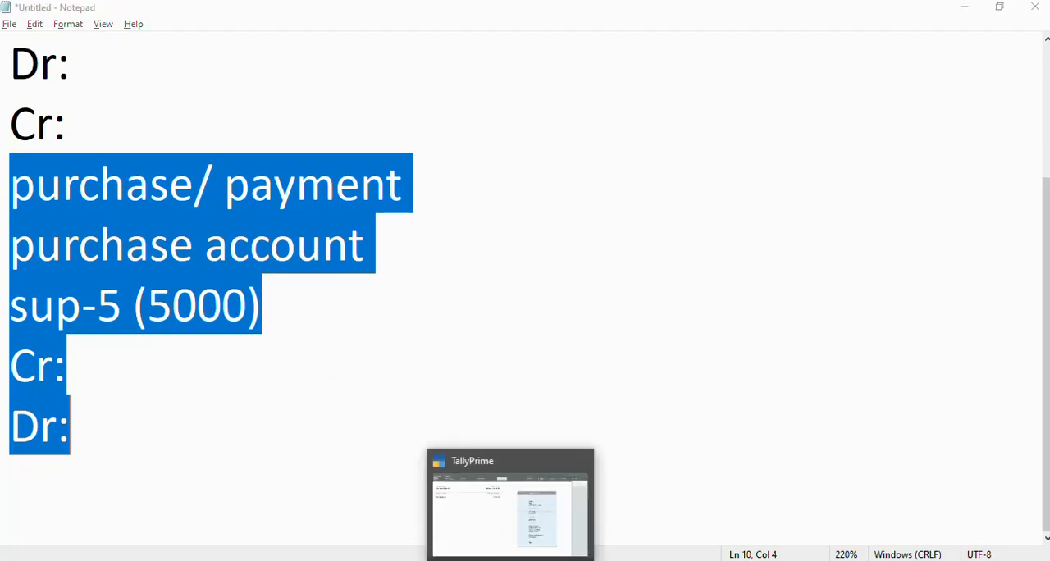
Step: Switch to TallyPrime and open a Purchase voucher in Item Invoice mode
{"action": "left_click", "coordinate": [510, 557]}
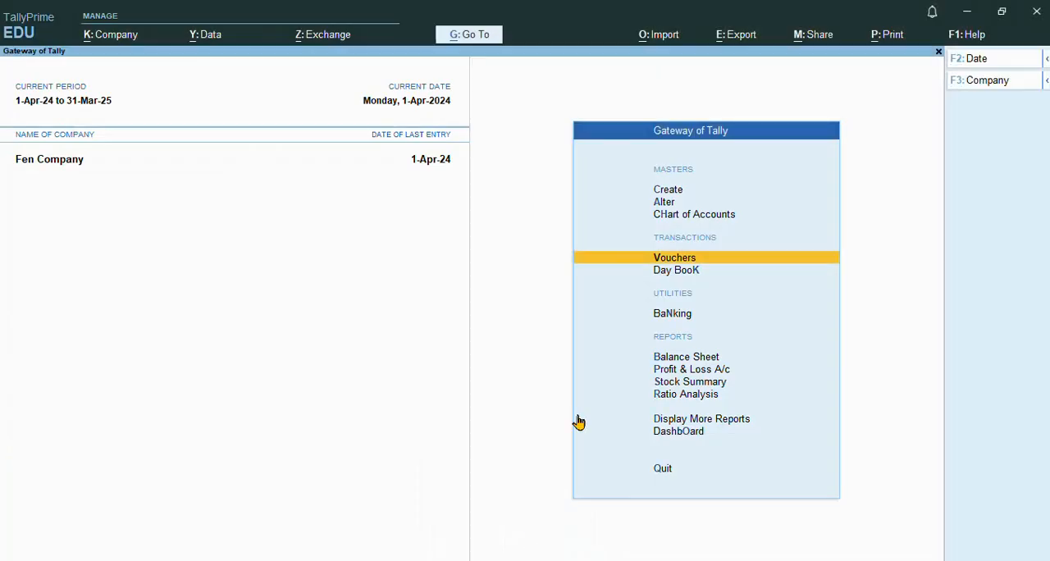
{"action": "left_click", "coordinate": [673, 261]}
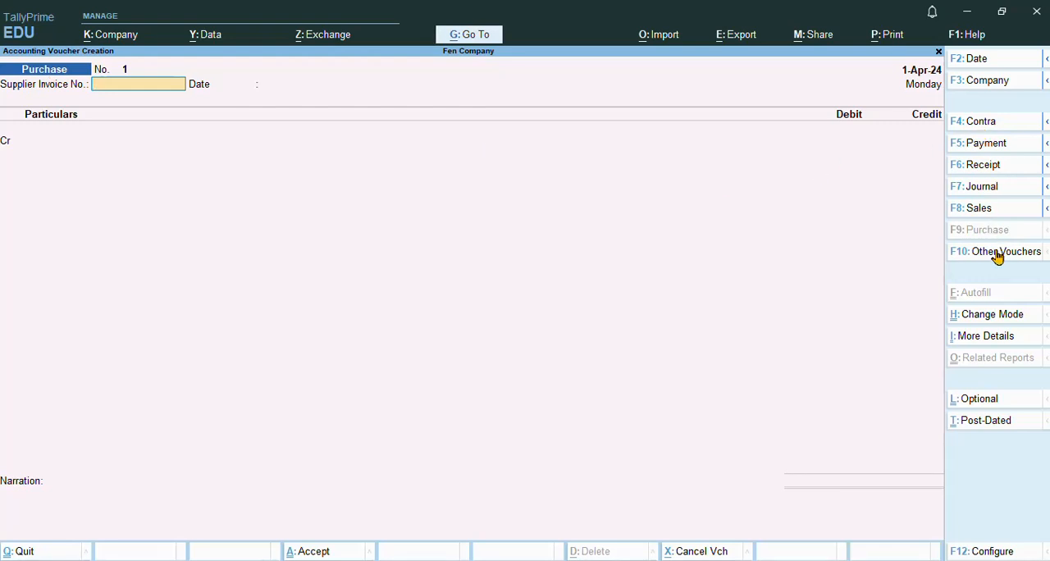
{"action": "left_click", "coordinate": [999, 324]}
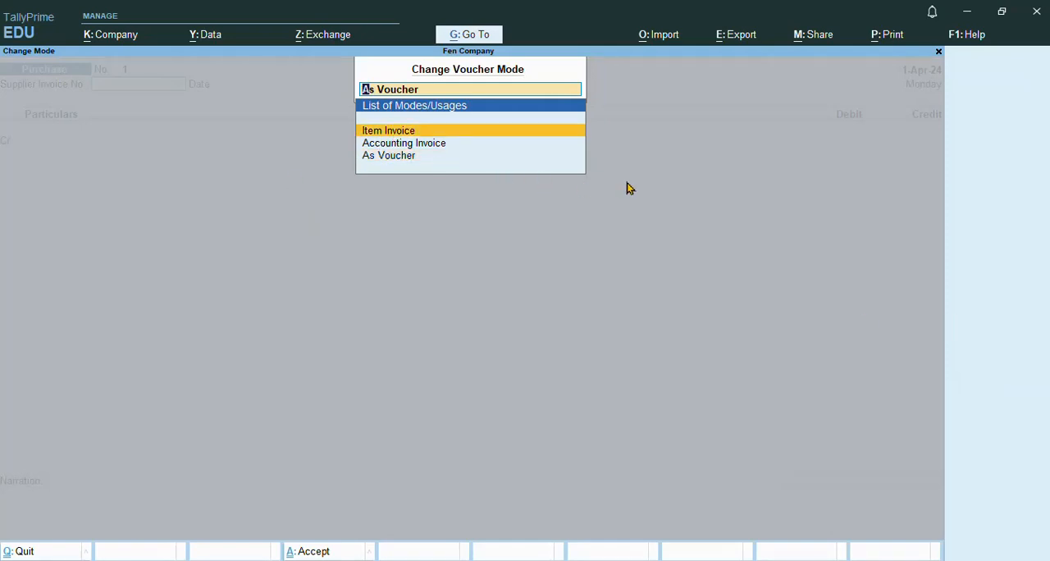
{"action": "key", "text": "Return"}
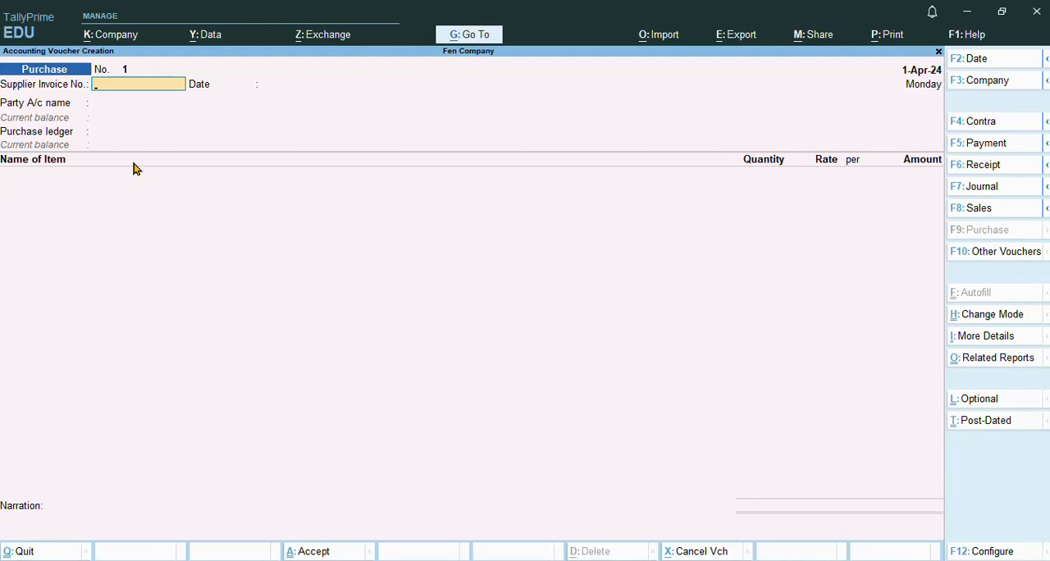
Step: Change the Purchase voucher's mode to As Voucher
{"action": "left_click", "coordinate": [986, 320]}
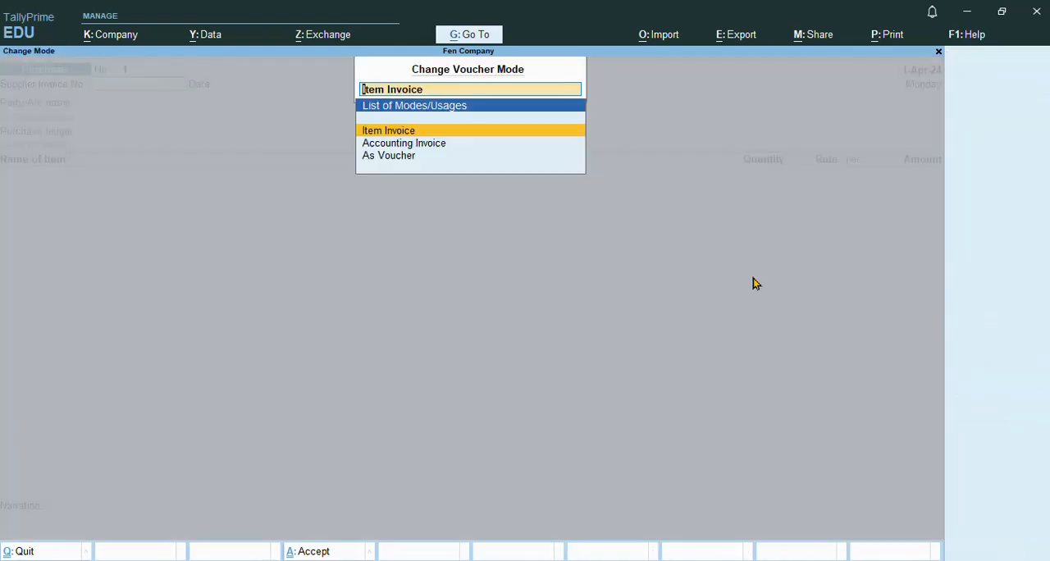
{"action": "left_click", "coordinate": [401, 159]}
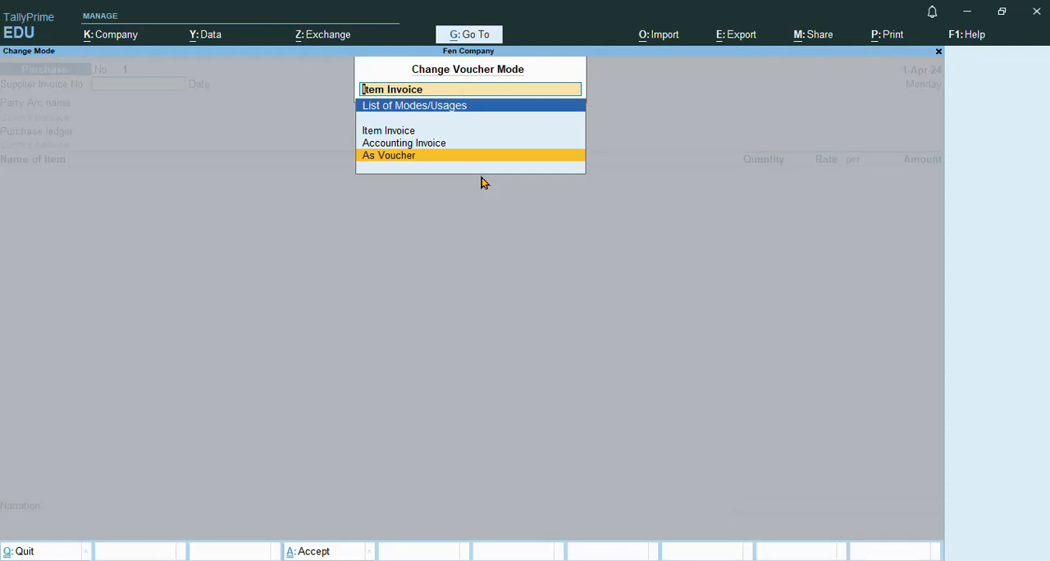
{"action": "key", "text": "Return"}
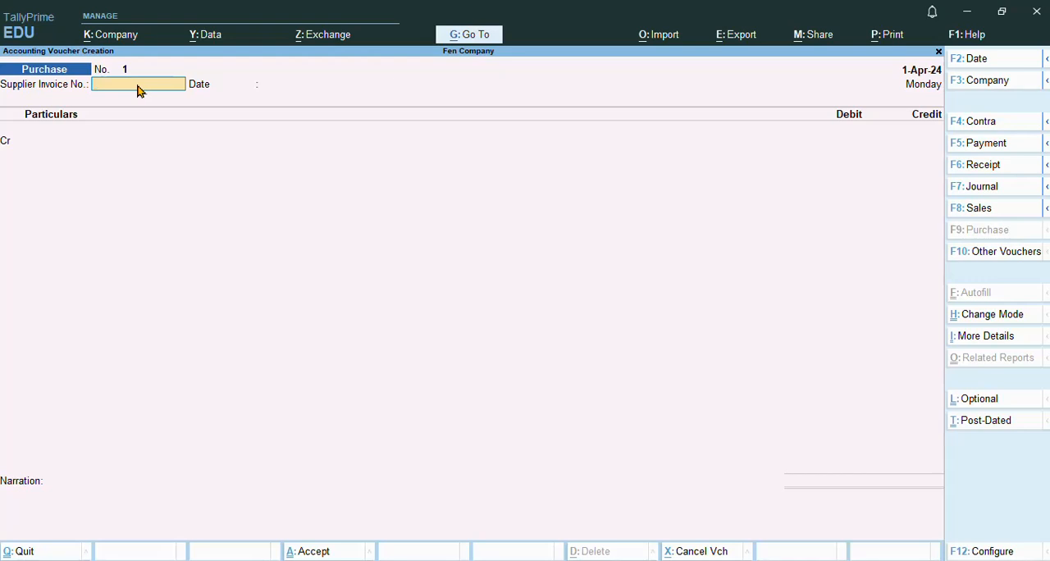
Step: Enter supplier invoice number 1234 and accept 1-Apr-24 as its date
{"action": "type", "text": "1234"}
{"action": "key", "text": "Return"}
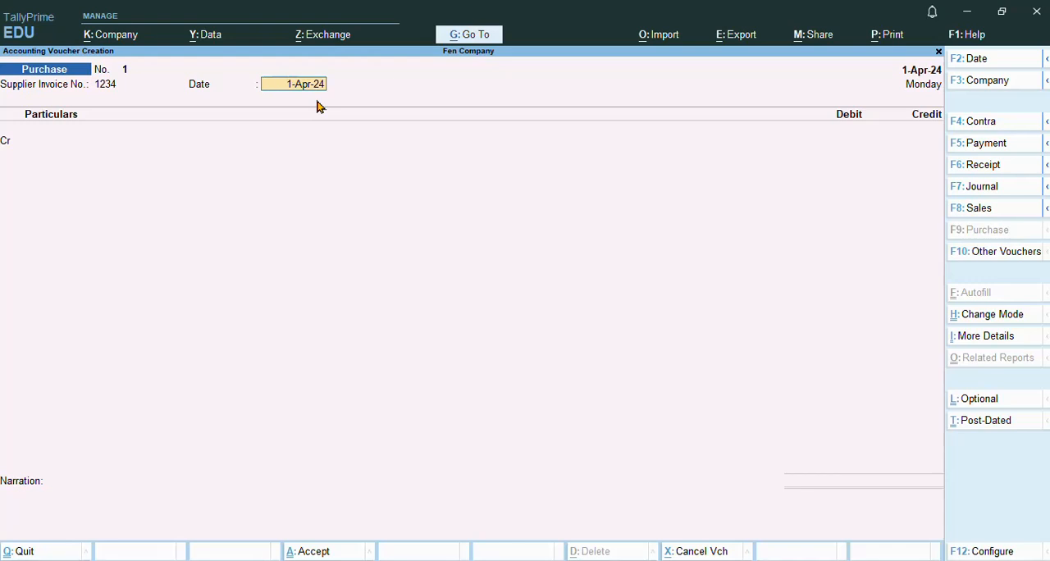
{"action": "key", "text": "Return"}
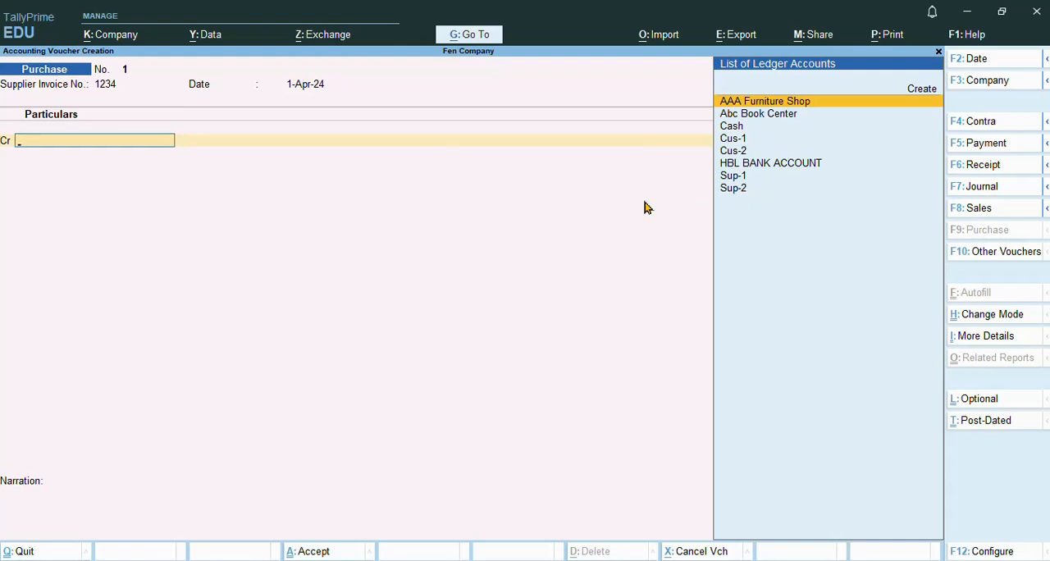
Step: Create a new ledger named Sup-5 for the credit line and place it under the Sundry Creditors group
{"action": "key", "text": "alt+c"}
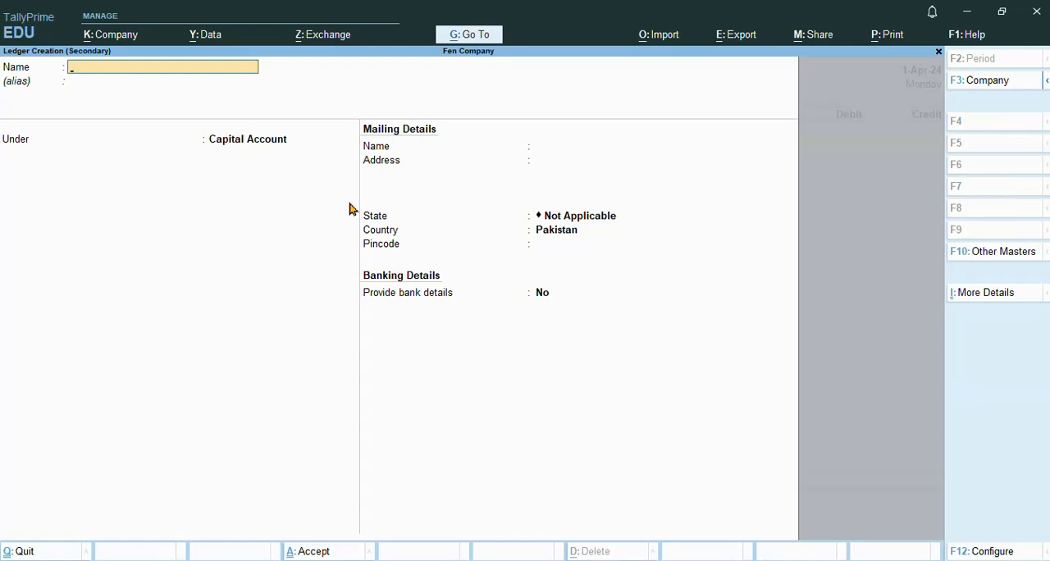
{"action": "type", "text": "Sup-5"}
{"action": "key", "text": "Return"}
{"action": "key", "text": "Return"}
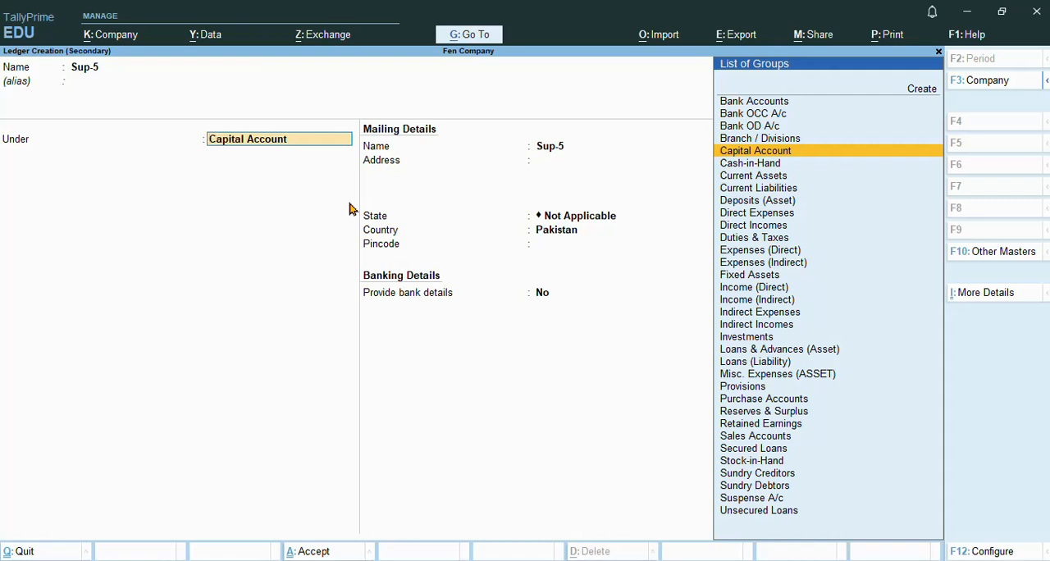
{"action": "left_click", "coordinate": [791, 481]}
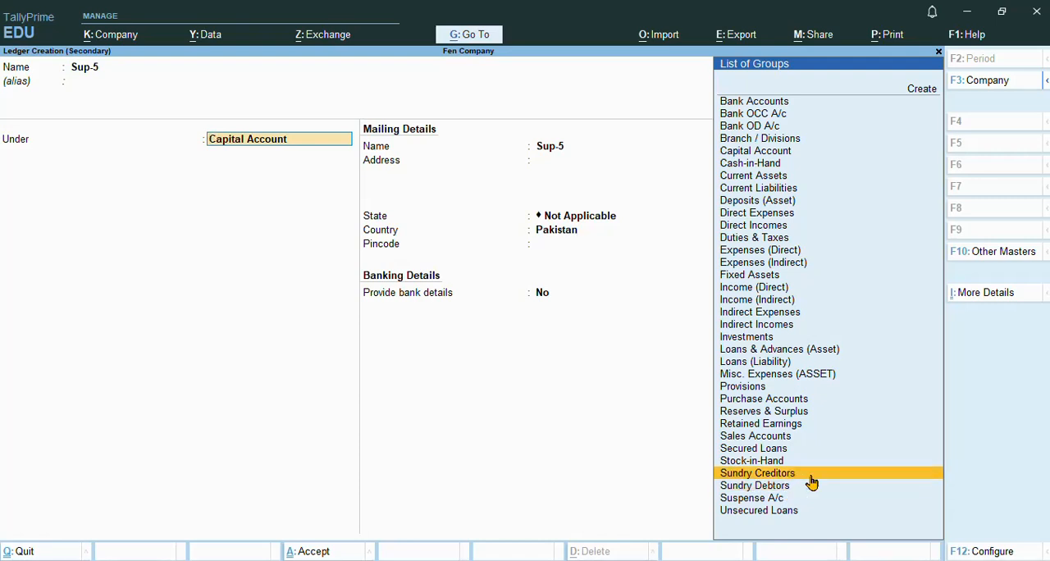
{"action": "left_click", "coordinate": [810, 483]}
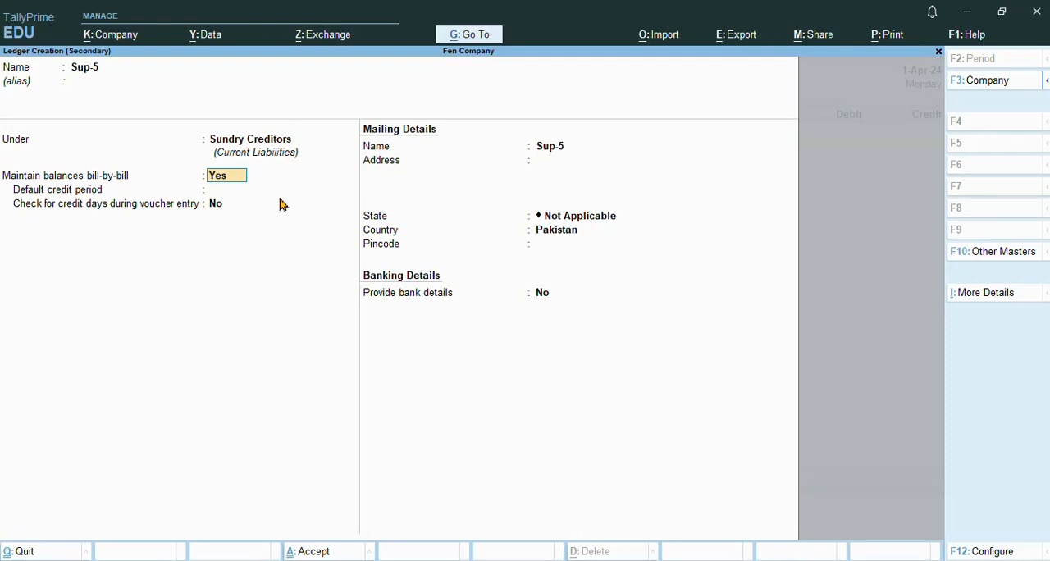
Step: Keep bill-by-bill balances on, leave the mailing and bank details at their defaults, and save the Sup-5 ledger
{"action": "key", "text": "Return"}
{"action": "key", "text": "Return"}
{"action": "key", "text": "Return"}
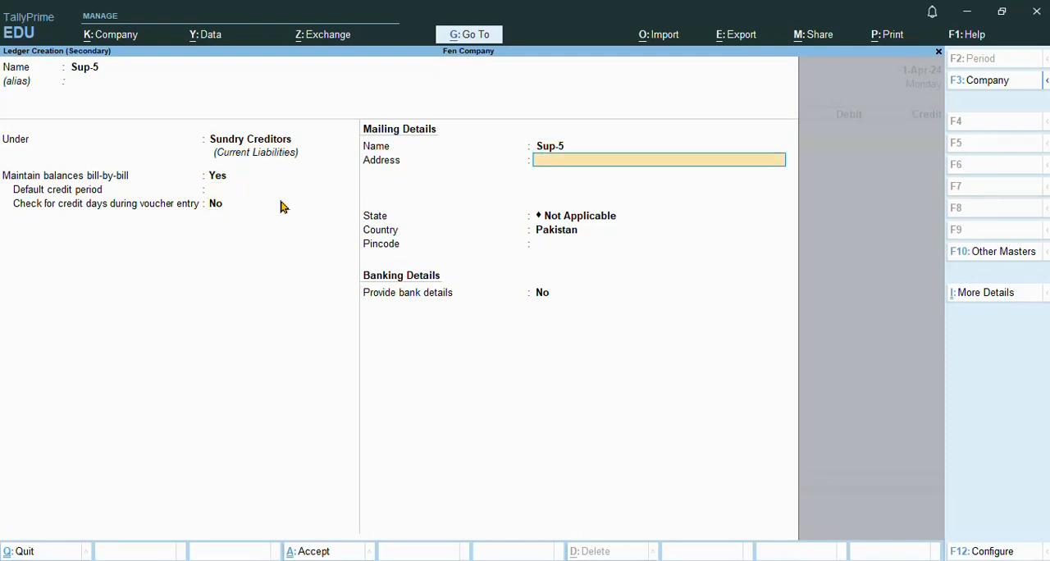
{"action": "key", "text": "Return"}
{"action": "key", "text": "Return"}
{"action": "key", "text": "Return"}
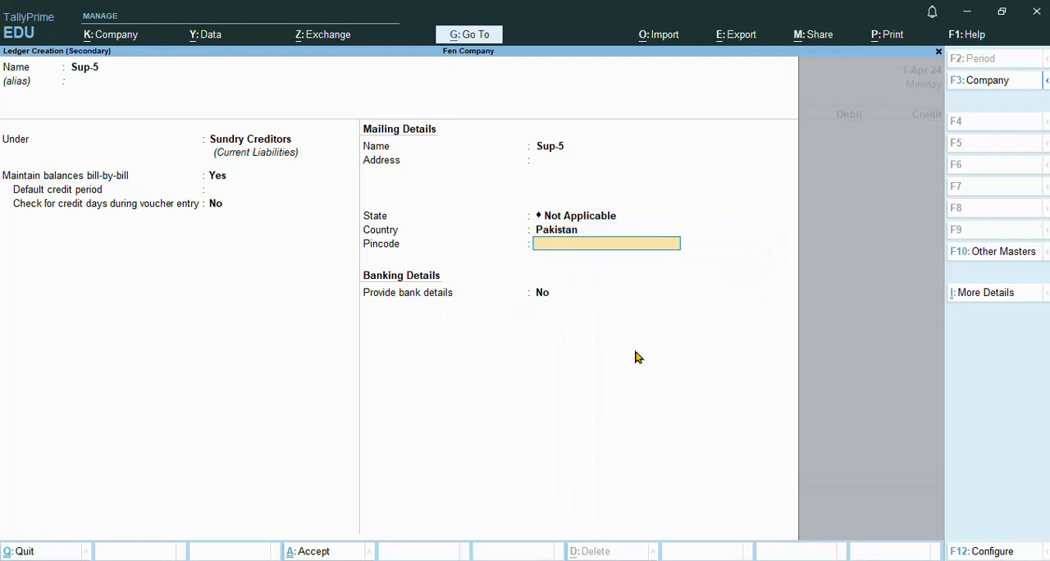
{"action": "key", "text": "Return"}
{"action": "key", "text": "Return"}
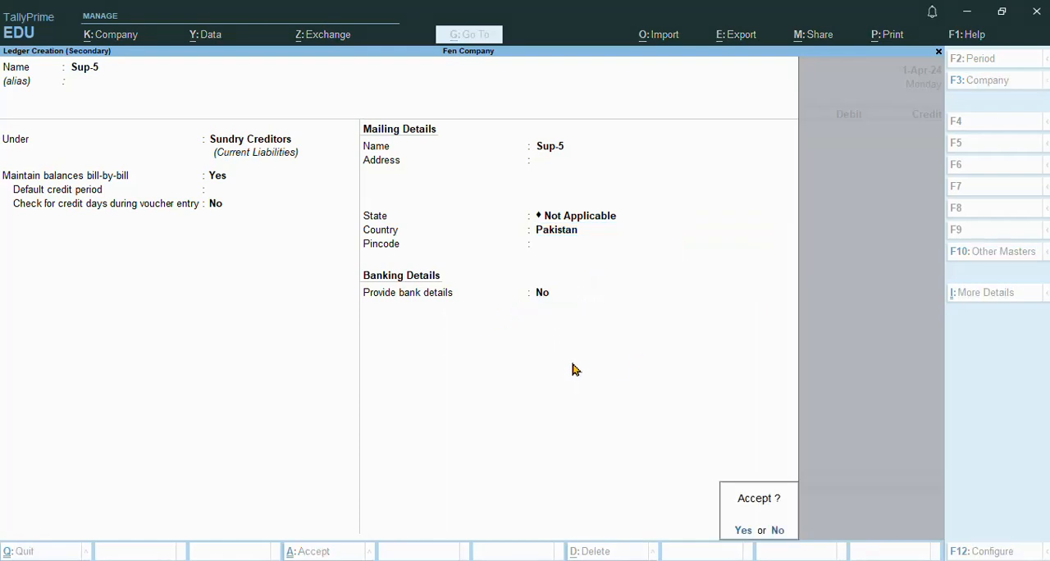
{"action": "key", "text": "Return"}
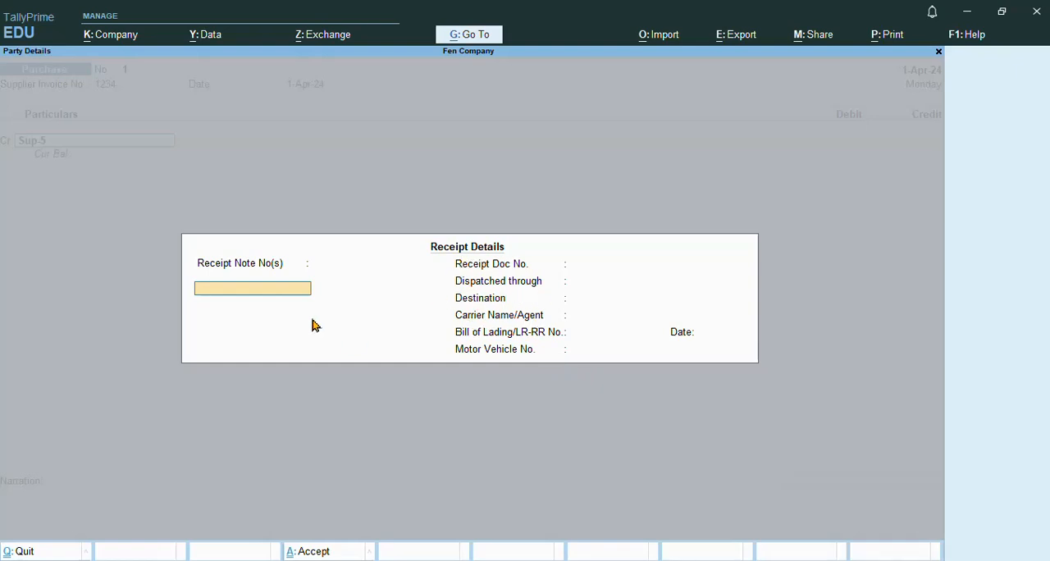
Step: Leave all receipt details for the Sup-5 purchase blank and proceed to the party details
{"action": "key", "text": "Return"}
{"action": "key", "text": "Return"}
{"action": "key", "text": "Return"}
{"action": "key", "text": "Return"}
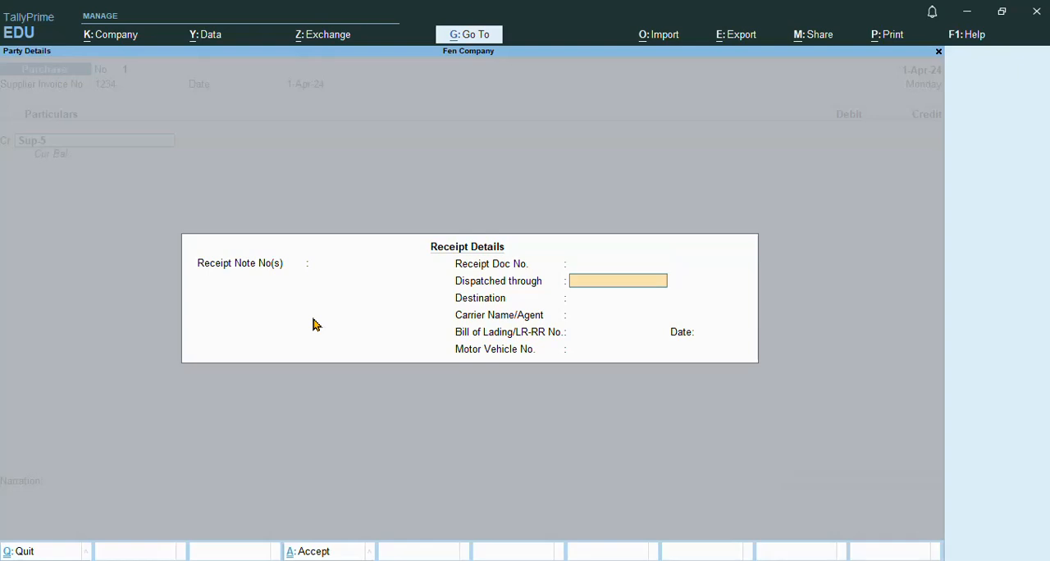
{"action": "key", "text": "Return"}
{"action": "key", "text": "Return"}
{"action": "key", "text": "Return"}
{"action": "key", "text": "Return"}
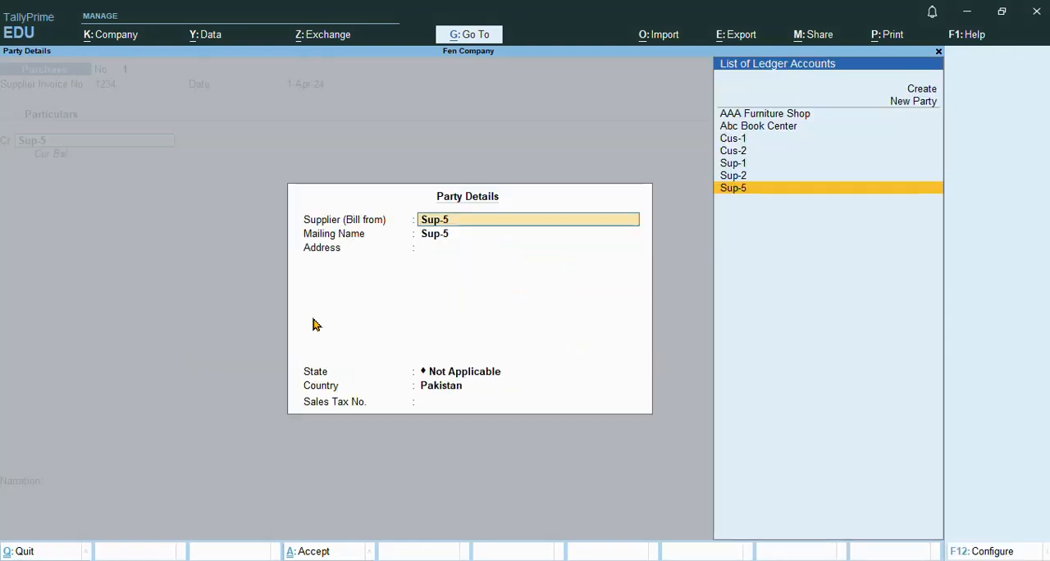
Step: Accept the party details with Sup-5 as supplier and mailing name, state Not Applicable and country Pakistan
{"action": "key", "text": "Return"}
{"action": "key", "text": "Return"}
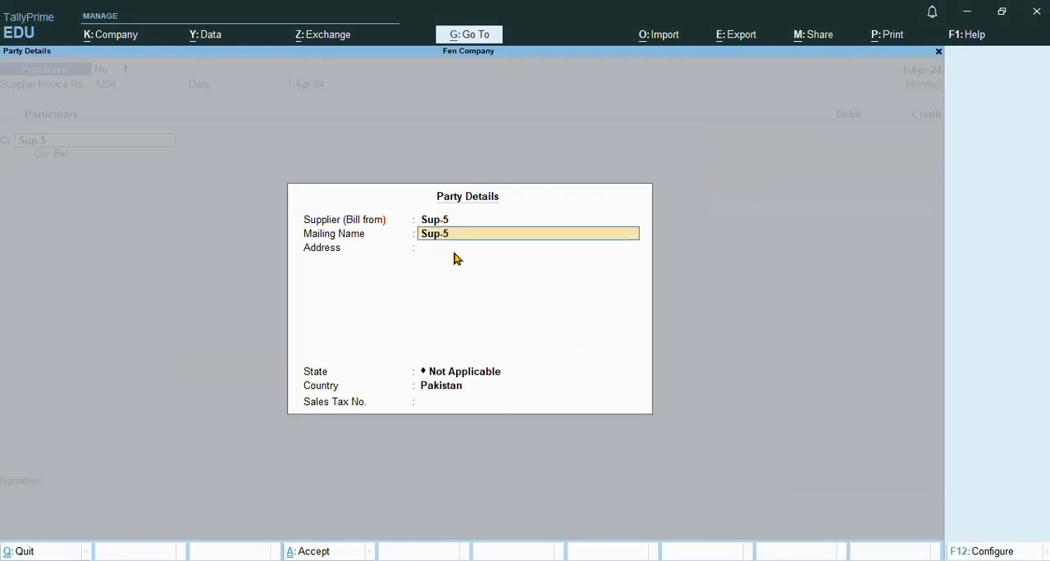
{"action": "key", "text": "Return"}
{"action": "key", "text": "Return"}
{"action": "key", "text": "Return"}
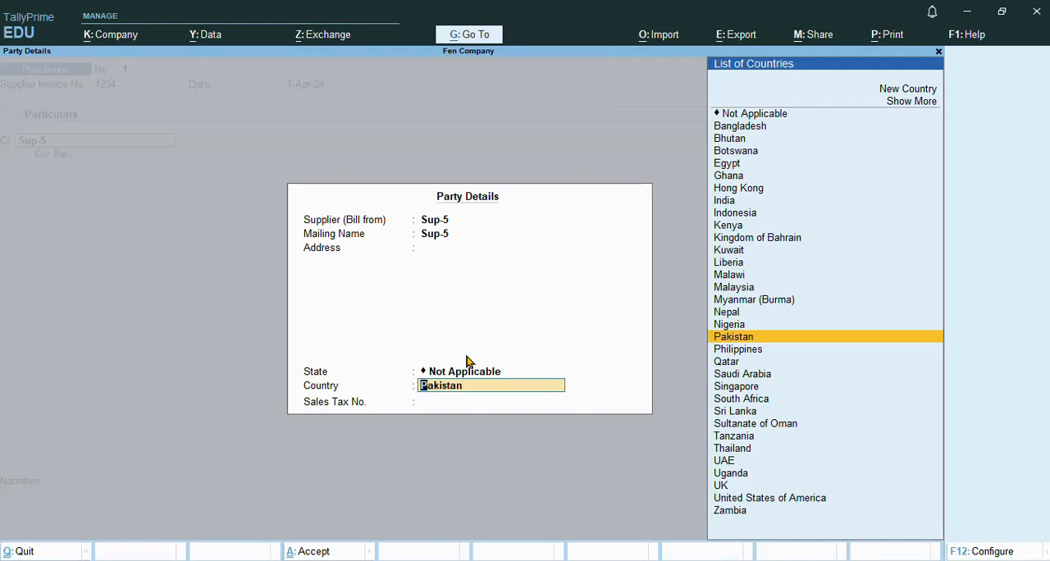
{"action": "key", "text": "Return"}
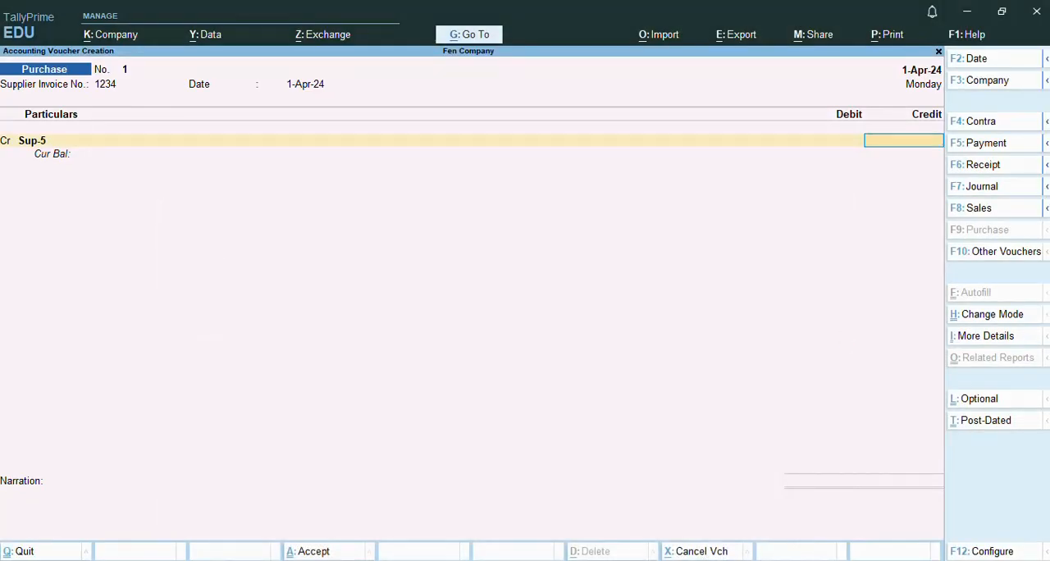
Step: Credit Sup-5 with 5,000 and allocate the full amount On Account in the bill-wise details
{"action": "type", "text": "5000"}
{"action": "key", "text": "Return"}
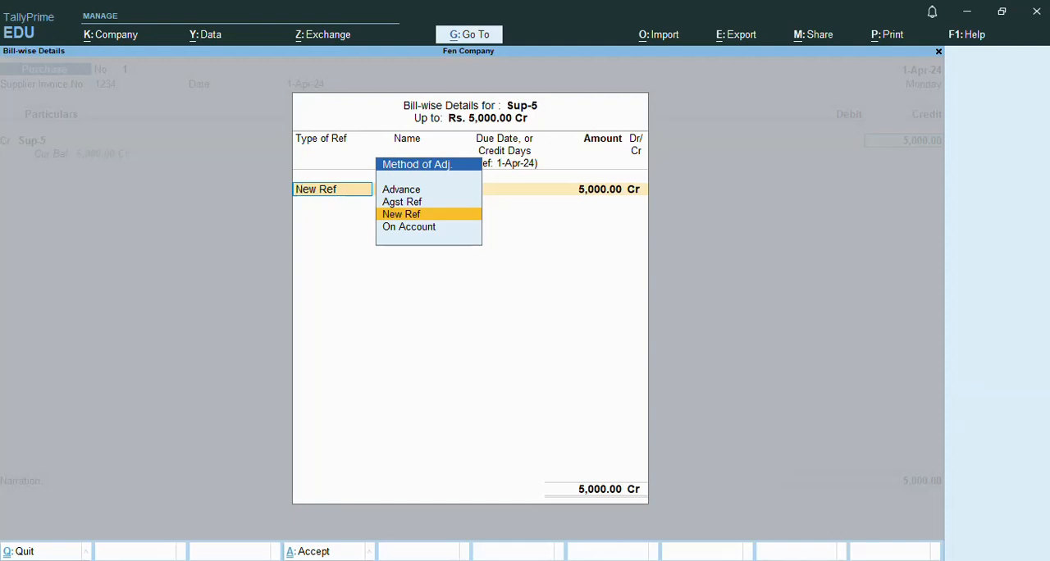
{"action": "left_click", "coordinate": [422, 229]}
{"action": "key", "text": "Return"}
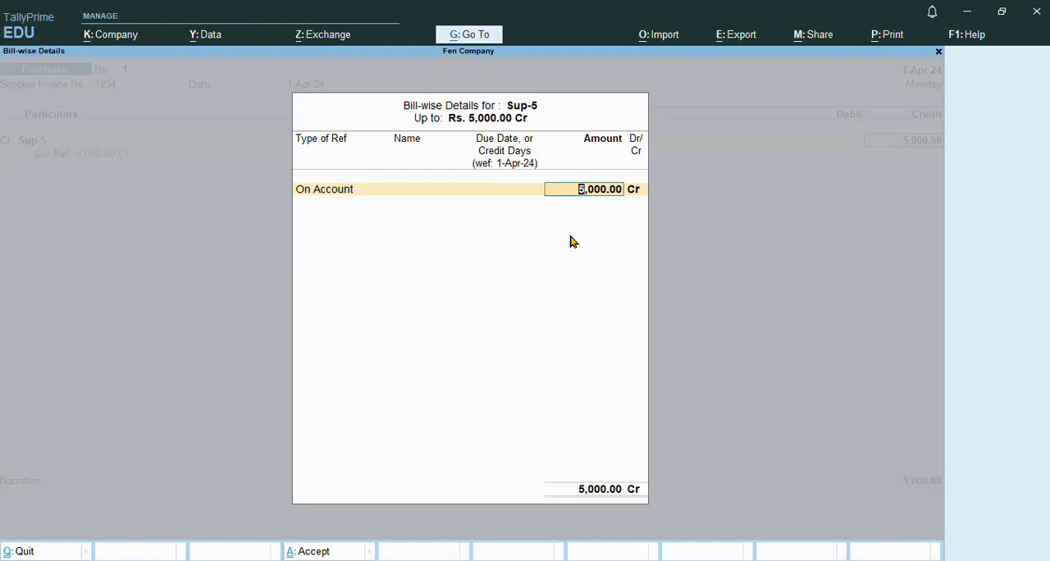
{"action": "key", "text": "Return"}
{"action": "key", "text": "Return"}
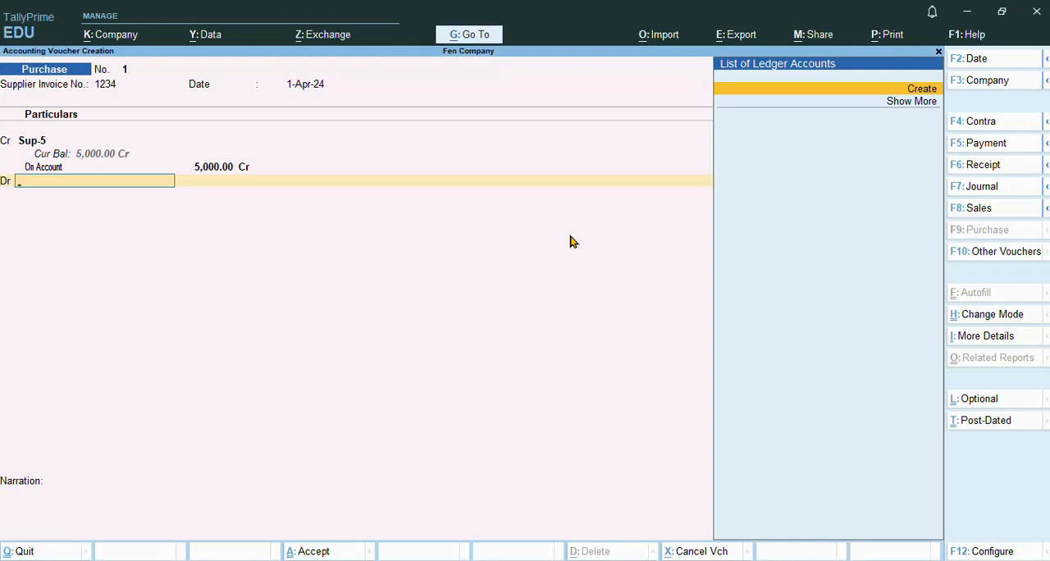
Step: Create a new ledger named Purchase Account for the debit line and place it under the Purchase Accounts group
{"action": "key", "text": "Return"}
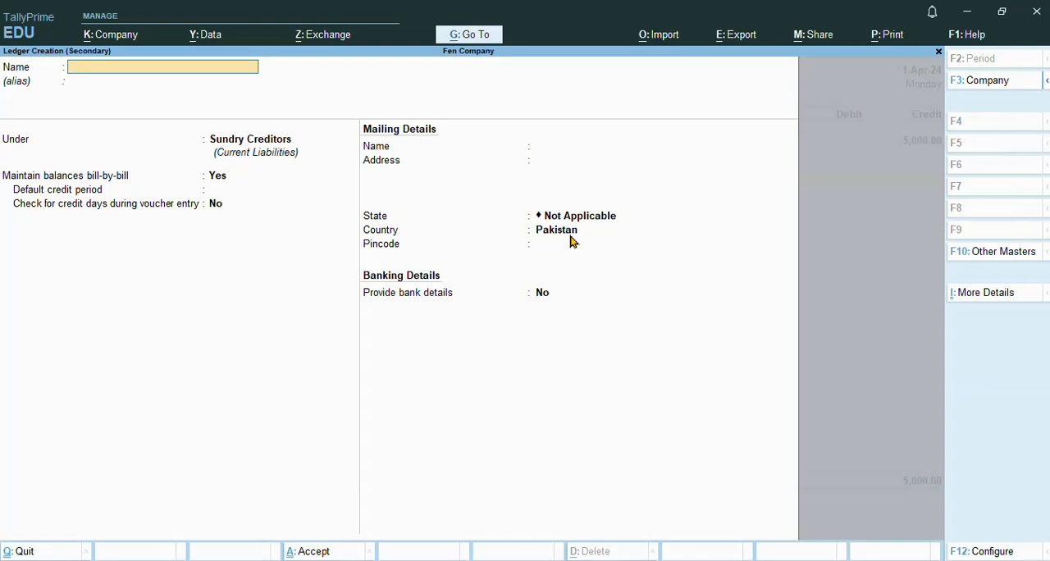
{"action": "type", "text": "PU"}
{"action": "key", "text": "BackSpace"}
{"action": "key", "text": "BackSpace"}
{"action": "key", "text": "BackSpace"}
{"action": "type", "text": "urchase Accoun"}
{"action": "key", "text": "Return"}
{"action": "key", "text": "Return"}
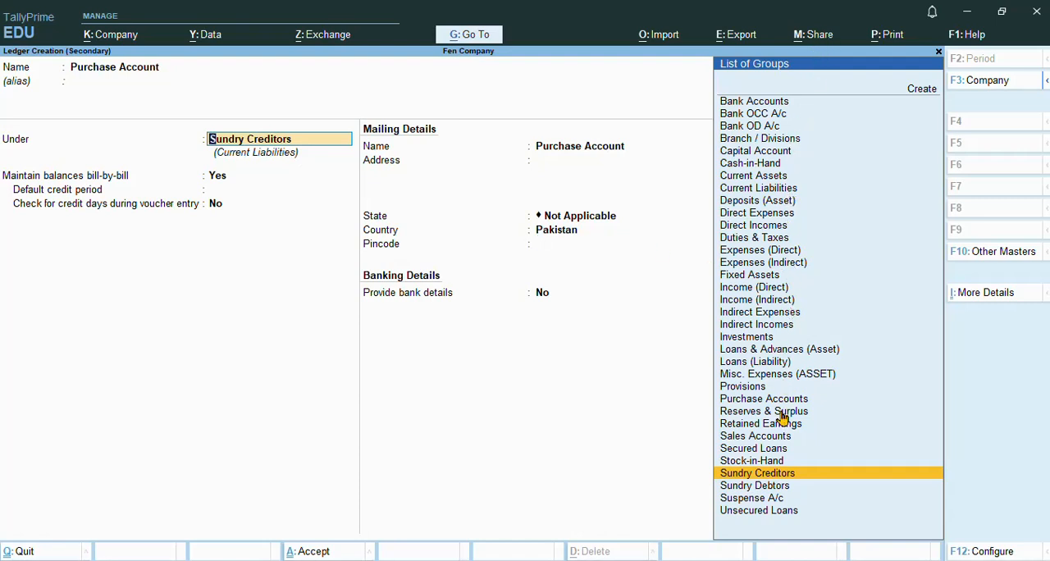
{"action": "left_click", "coordinate": [764, 401]}
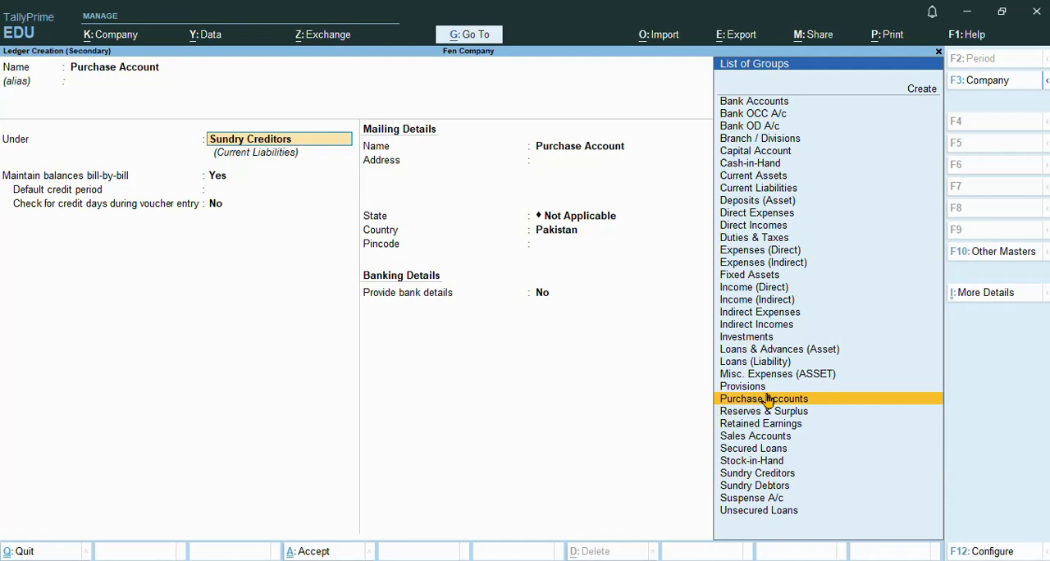
{"action": "left_click", "coordinate": [767, 399]}
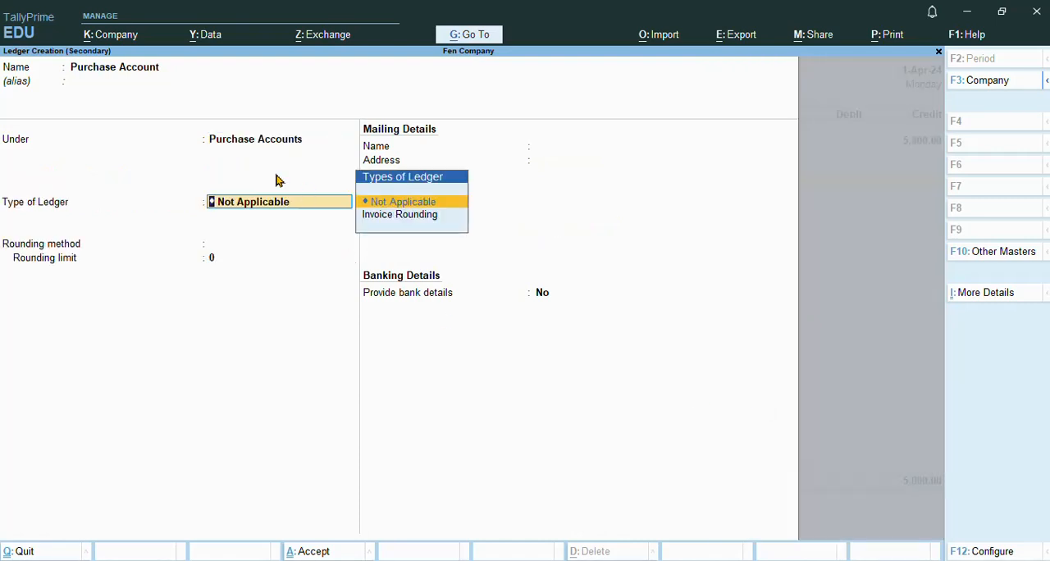
Step: Keep the ledger type and rounding method Not Applicable, decline bank details, and save the Purchase Account ledger
{"action": "key", "text": "Return"}
{"action": "key", "text": "Return"}
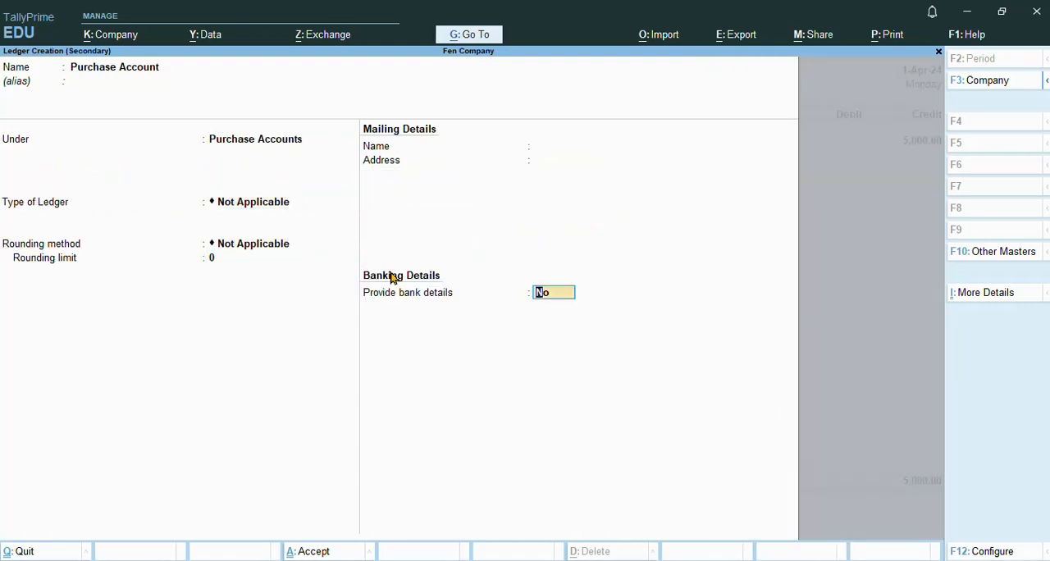
{"action": "key", "text": "Return"}
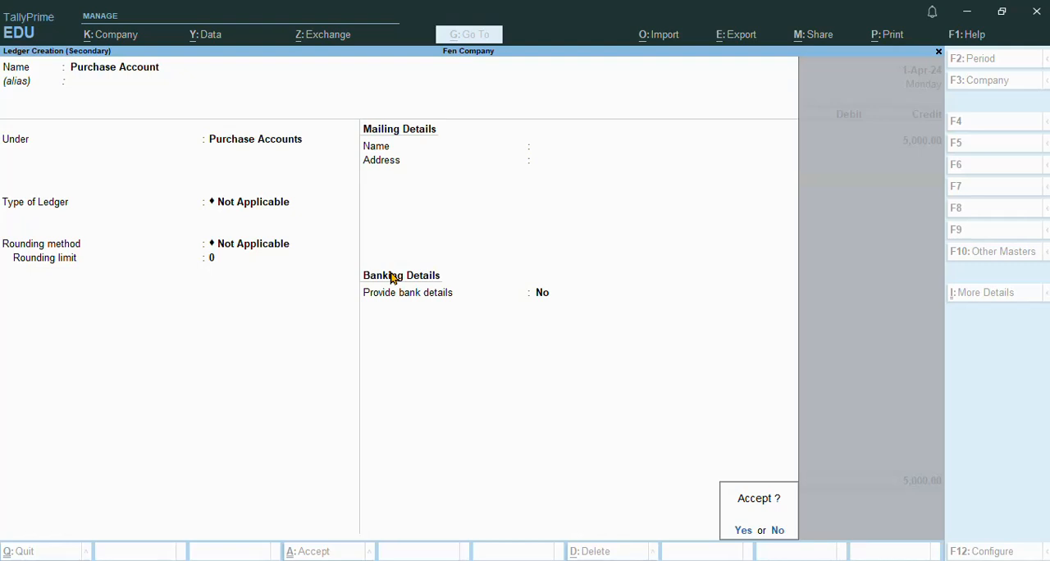
{"action": "key", "text": "Return"}
{"action": "key", "text": "Return"}
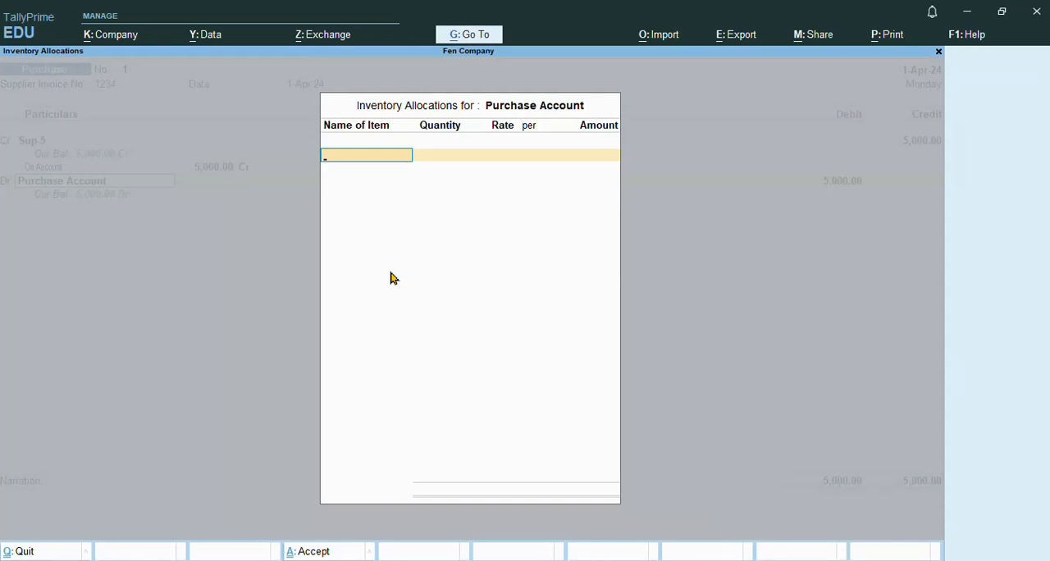
Step: Debit Purchase Account with 5,000 without allocating any inventory items
{"action": "key", "text": "Escape"}
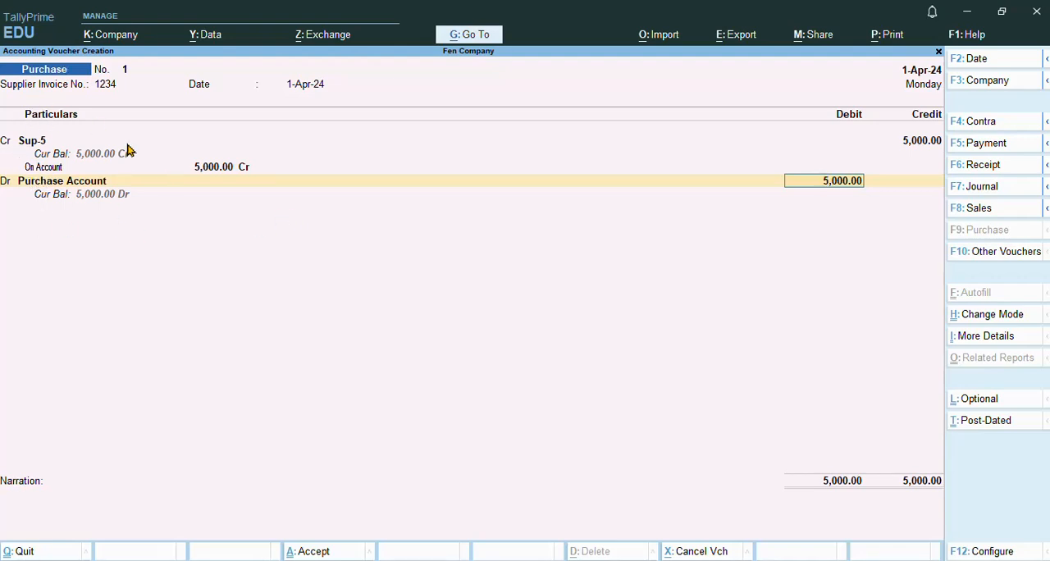
{"action": "key", "text": "Return"}
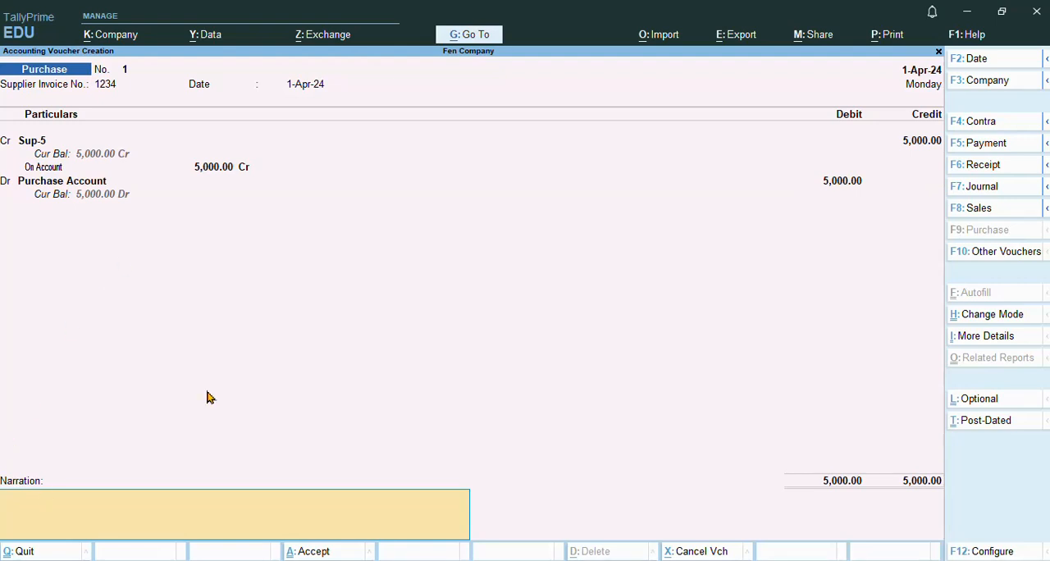
Step: Enter the person's name as the narration and save the purchase voucher
{"action": "type", "text": "Abudllah"}
{"action": "key", "text": "Return"}
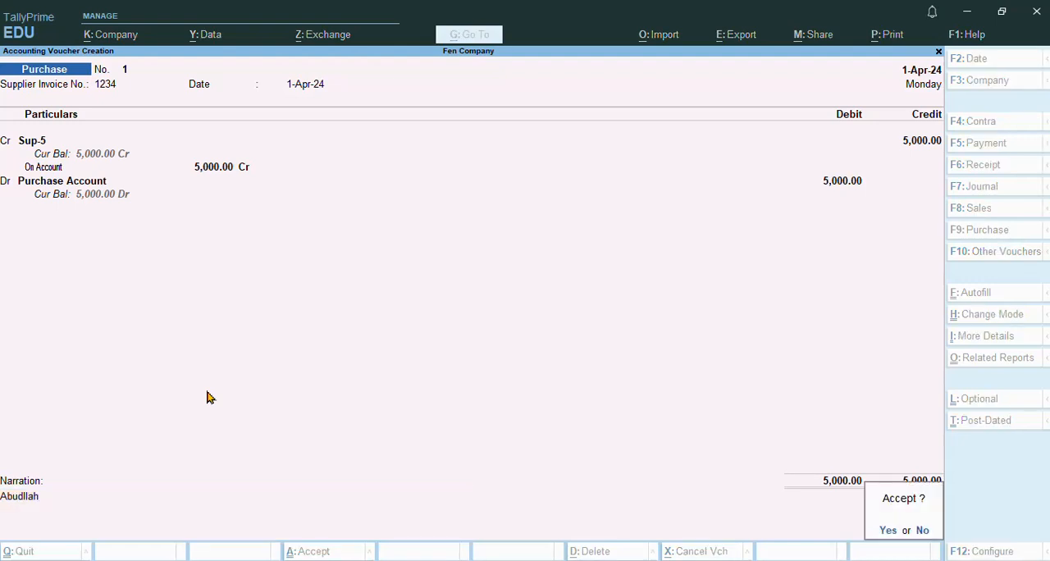
{"action": "key", "text": "Return"}
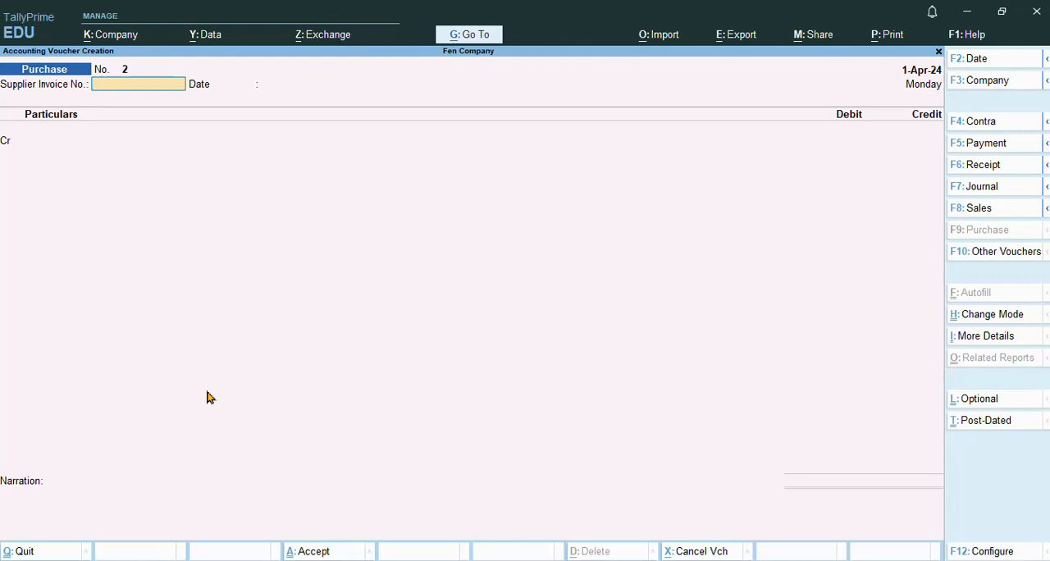
Step: Leave and reopen the Purchase voucher entry screen, and switch to the Notepad notes
{"action": "key", "text": "Escape"}
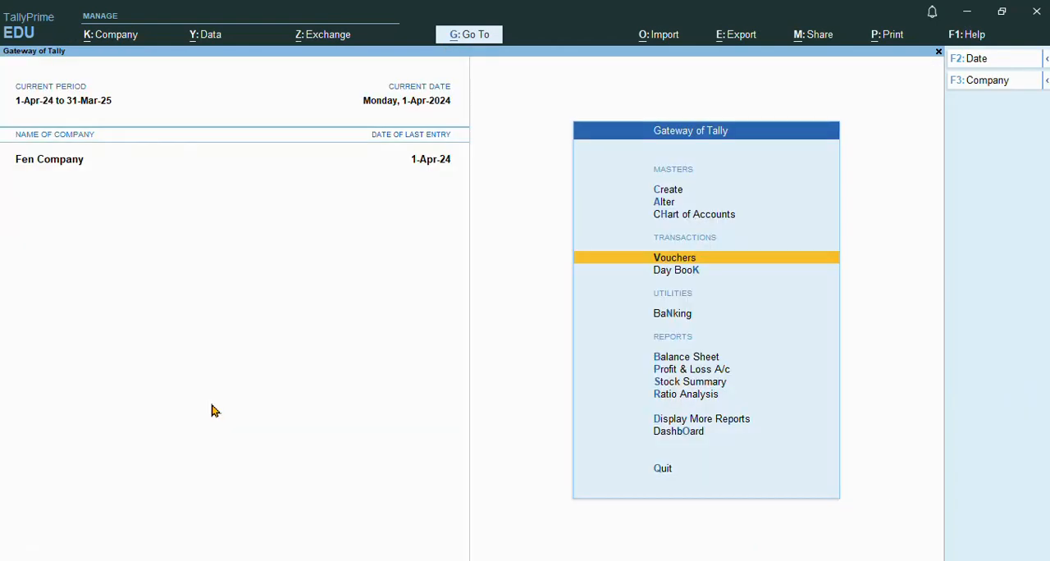
{"action": "left_click", "coordinate": [666, 259]}
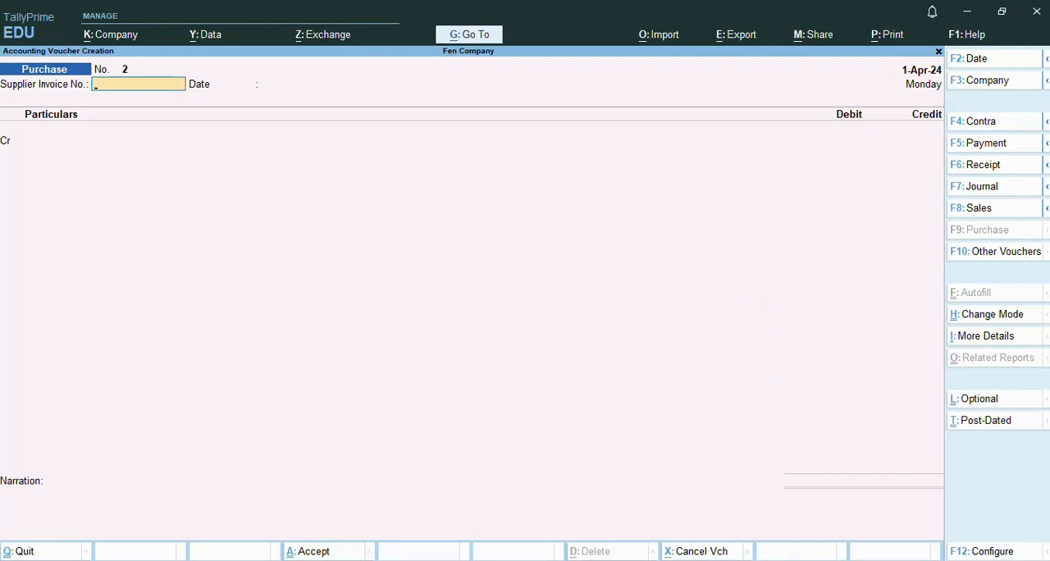
{"action": "left_click", "coordinate": [450, 560]}
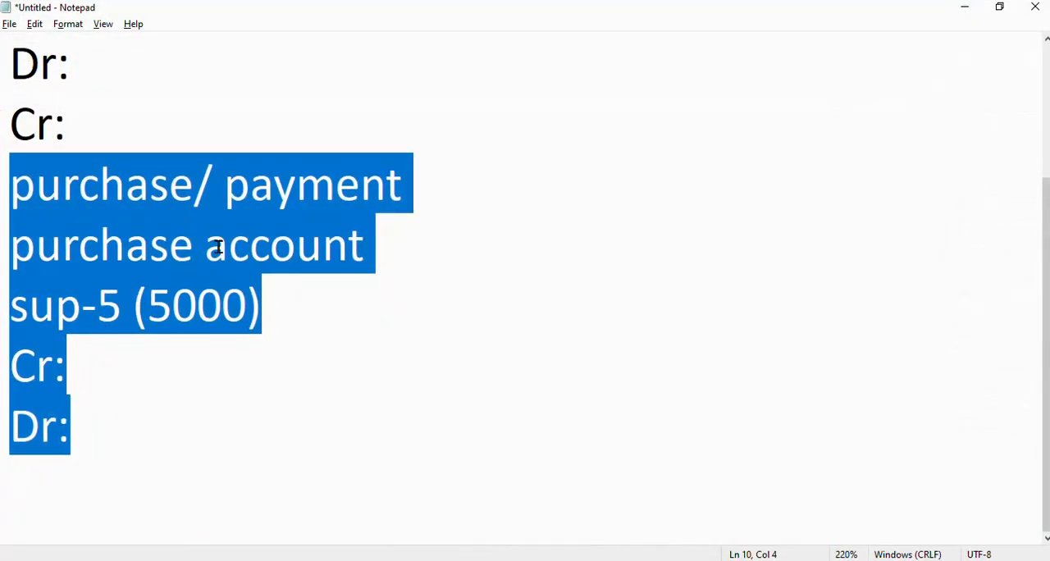
Step: Highlight the purchase and payment terms in the notes, and switch to TallyPrime to open a Payment voucher
{"action": "left_click", "coordinate": [321, 330]}
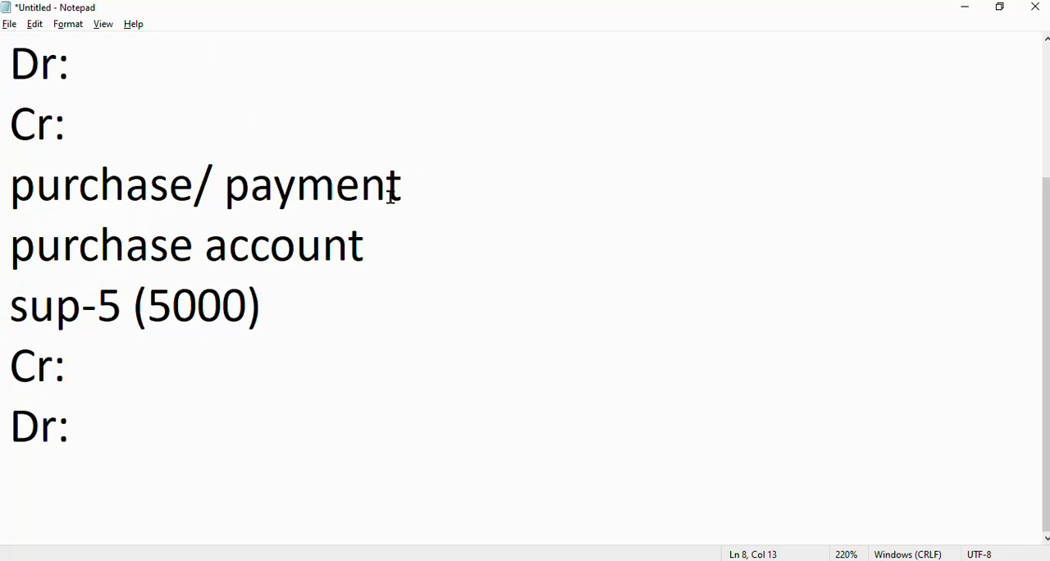
{"action": "left_click_drag", "start_coordinate": [212, 184], "coordinate": [422, 185]}
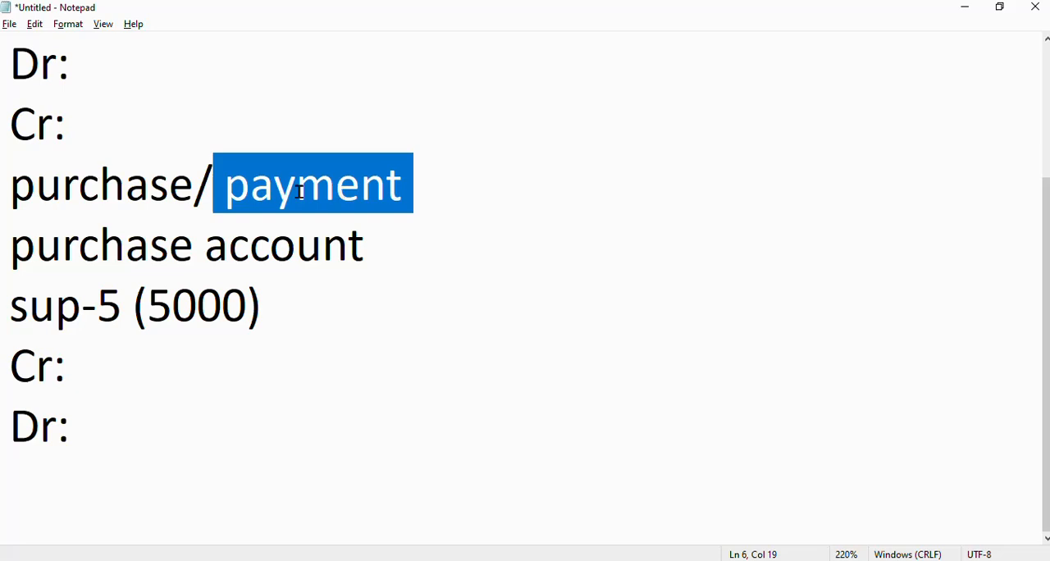
{"action": "left_click_drag", "start_coordinate": [193, 181], "coordinate": [4, 174]}
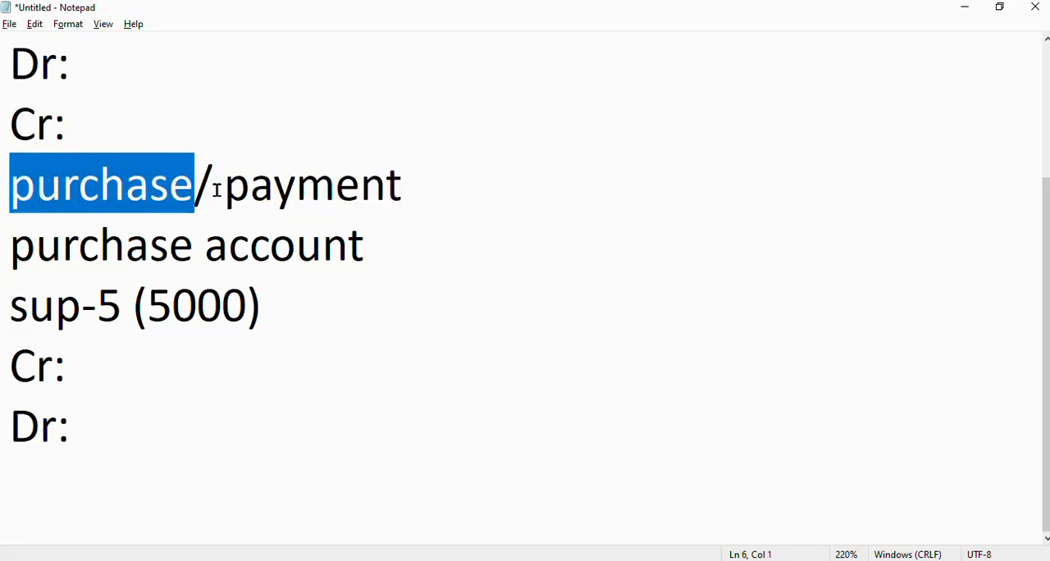
{"action": "left_click_drag", "start_coordinate": [223, 190], "coordinate": [458, 191]}
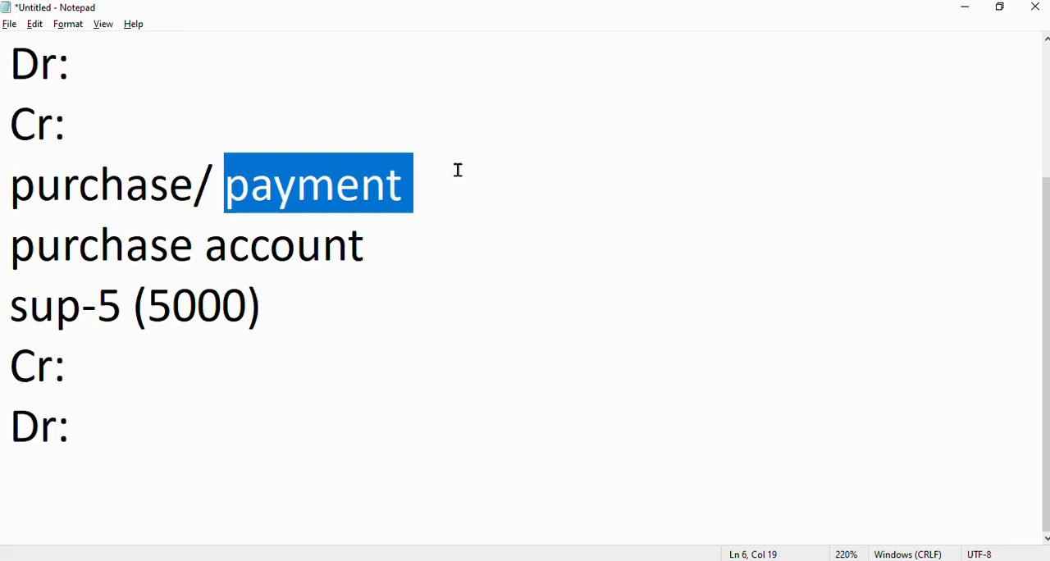
{"action": "key", "text": "alt+Tab"}
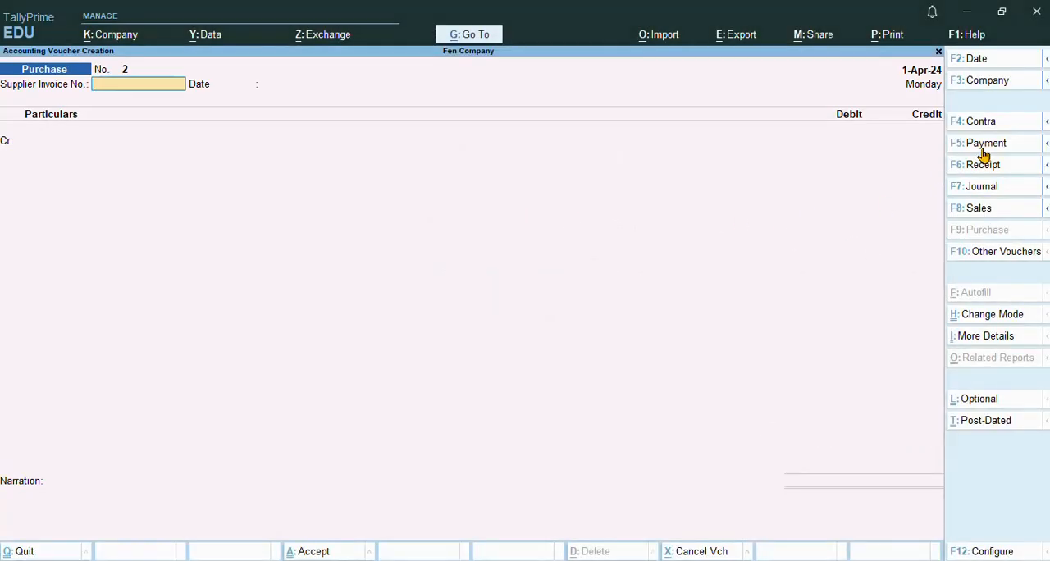
{"action": "left_click", "coordinate": [984, 150]}
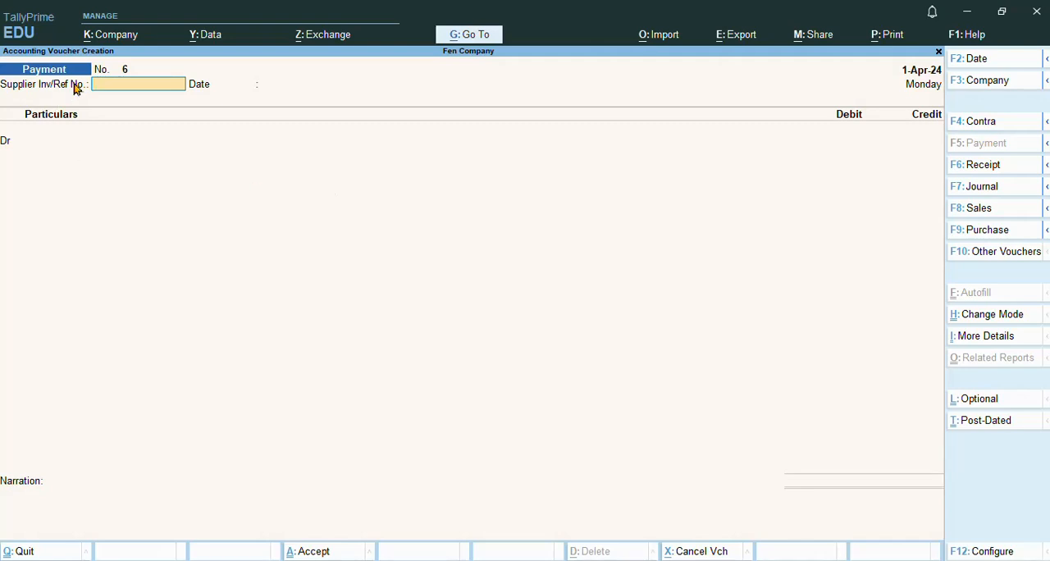
Step: Enter 1235 as the supplier invoice reference number and keep 1-Apr-24 as its date
{"action": "type", "text": "1234"}
{"action": "key", "text": "BackSpace"}
{"action": "type", "text": "5"}
{"action": "key", "text": "Return"}
{"action": "key", "text": "Return"}
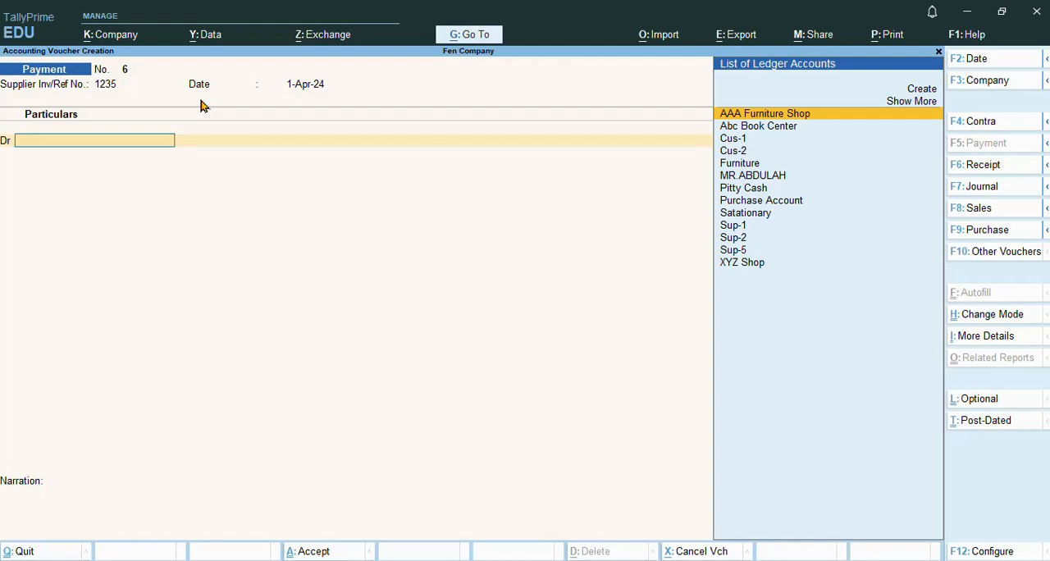
Step: Debit Sup-5 with 3,000 and allocate the full amount On Account in the bill-wise details
{"action": "key", "text": "Down"}
{"action": "key", "text": "Down"}
{"action": "key", "text": "Down"}
{"action": "key", "text": "Down"}
{"action": "key", "text": "Down"}
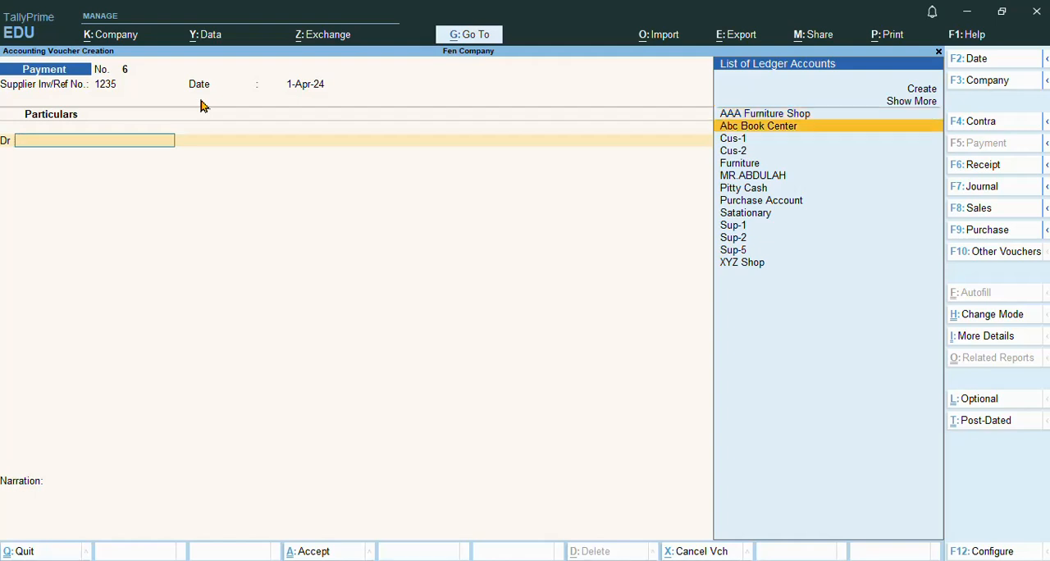
{"action": "key", "text": "Down"}
{"action": "key", "text": "Down"}
{"action": "key", "text": "Down"}
{"action": "key", "text": "Down"}
{"action": "key", "text": "Down"}
{"action": "key", "text": "Down"}
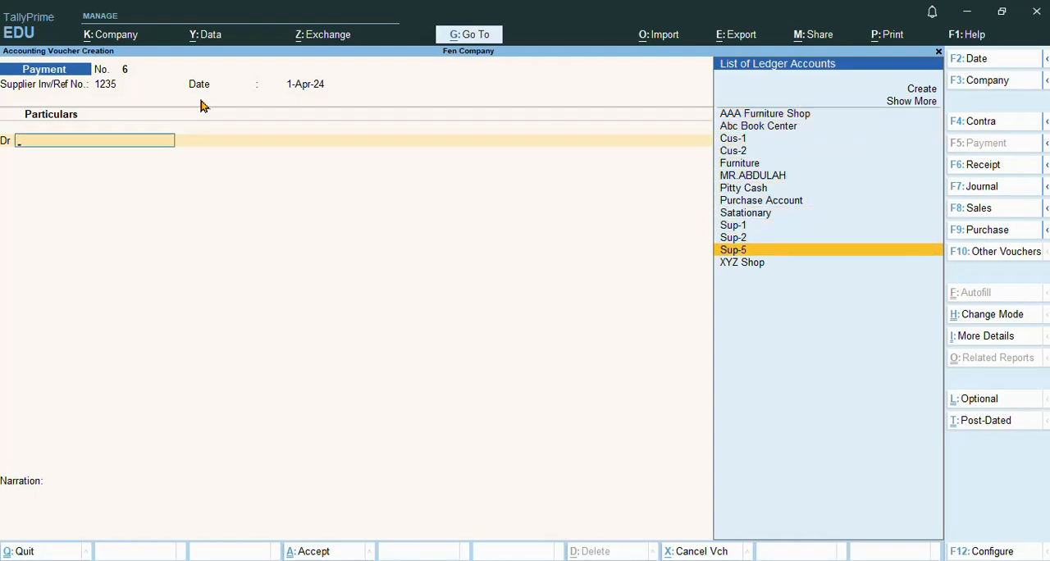
{"action": "key", "text": "Return"}
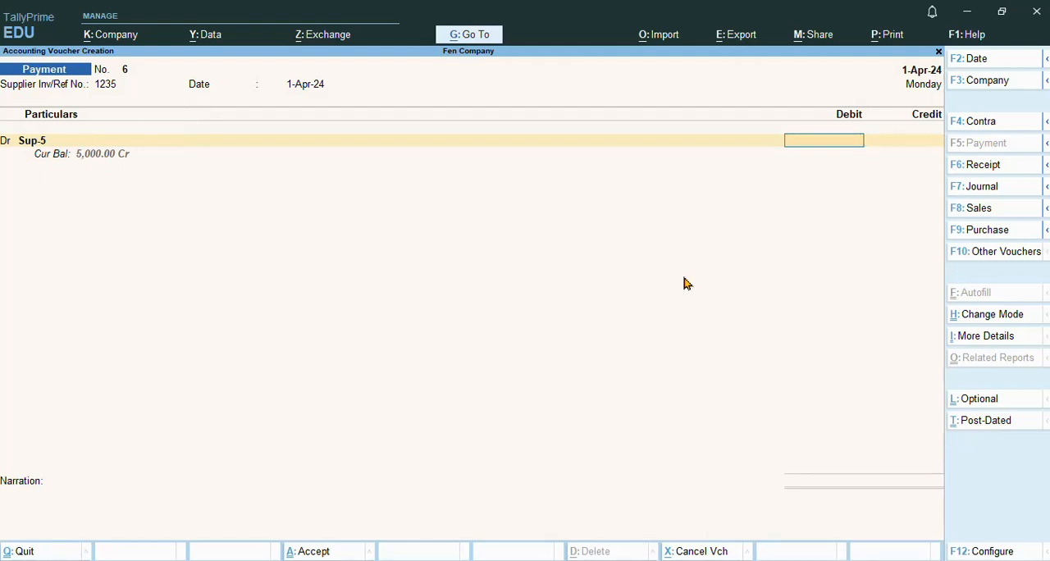
{"action": "type", "text": "3000"}
{"action": "key", "text": "Return"}
{"action": "key", "text": "Return"}
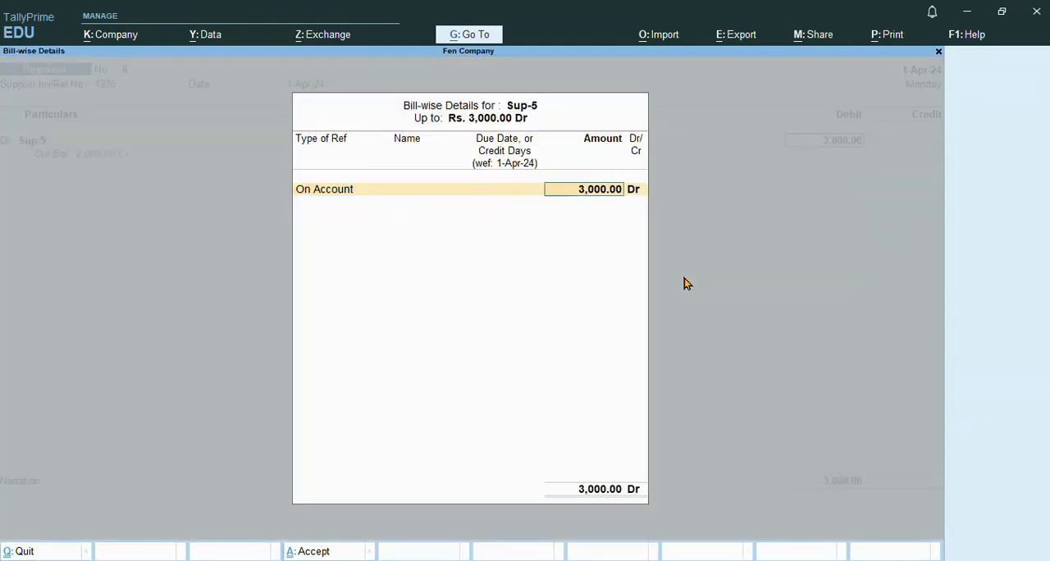
{"action": "key", "text": "Return"}
{"action": "key", "text": "Return"}
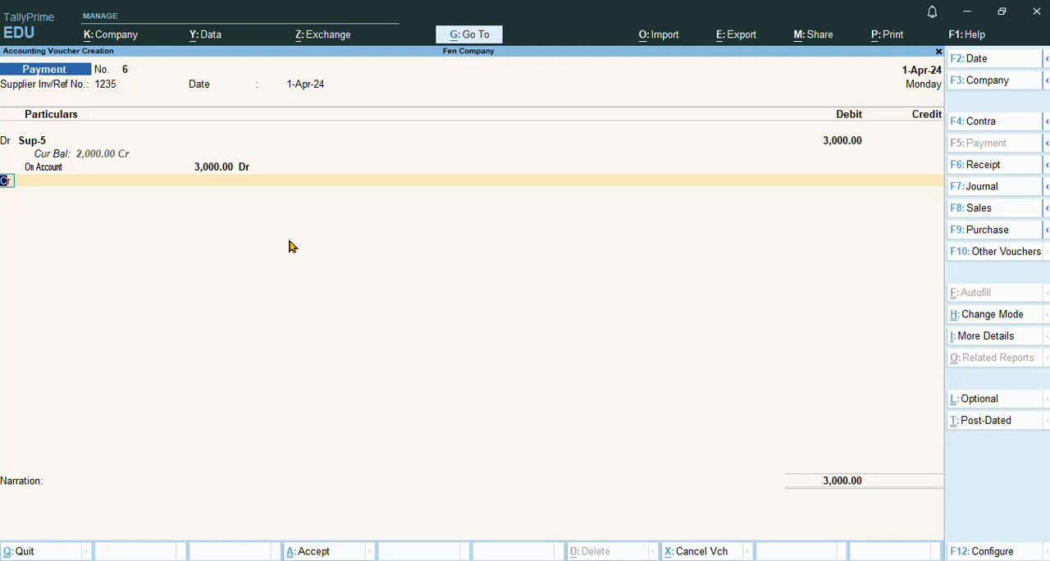
Step: Credit the Cash ledger with 3,000 in the payment voucher
{"action": "key", "text": "Return"}
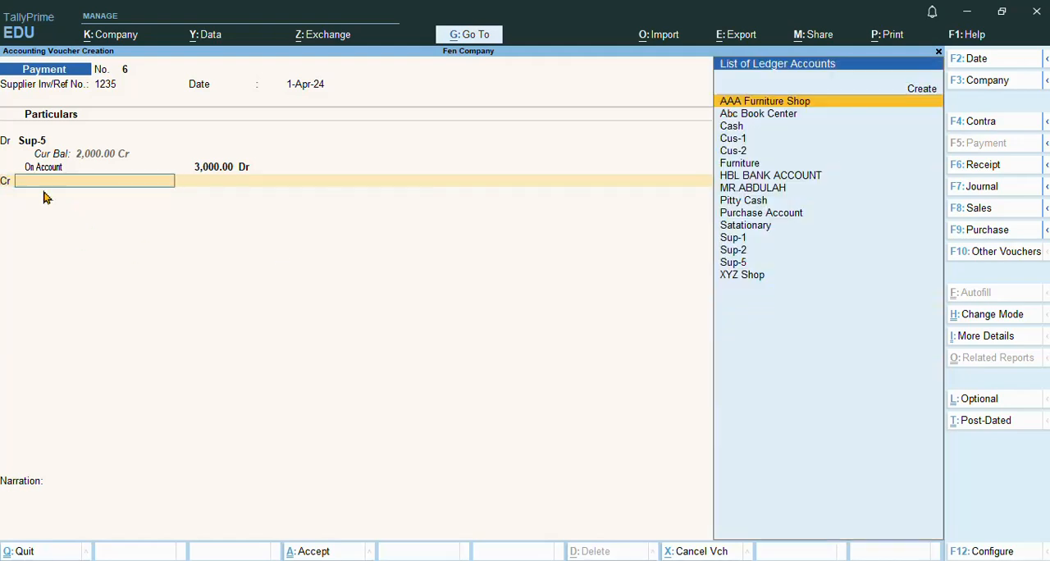
{"action": "type", "text": "ca"}
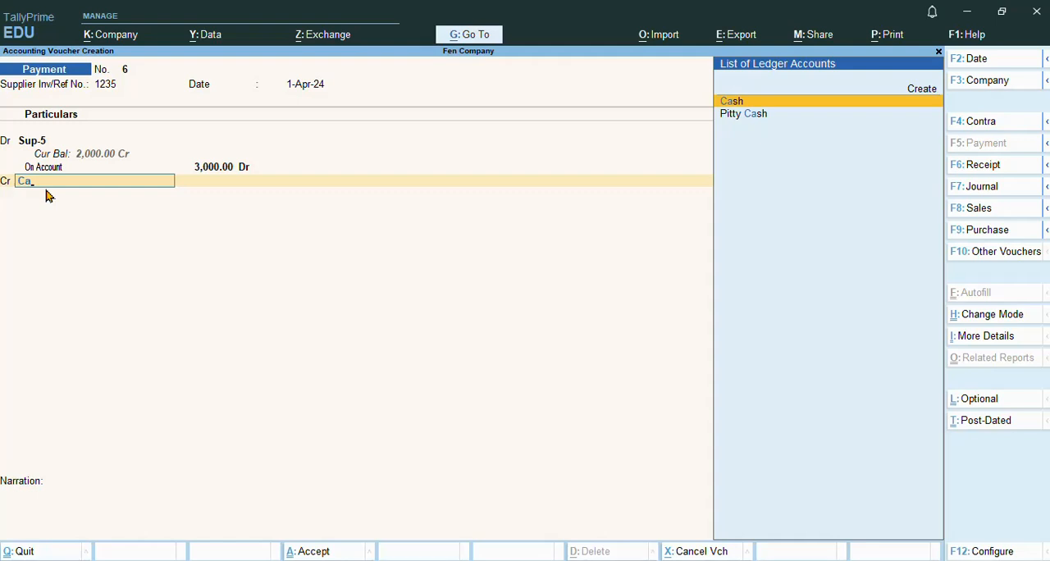
{"action": "key", "text": "Return"}
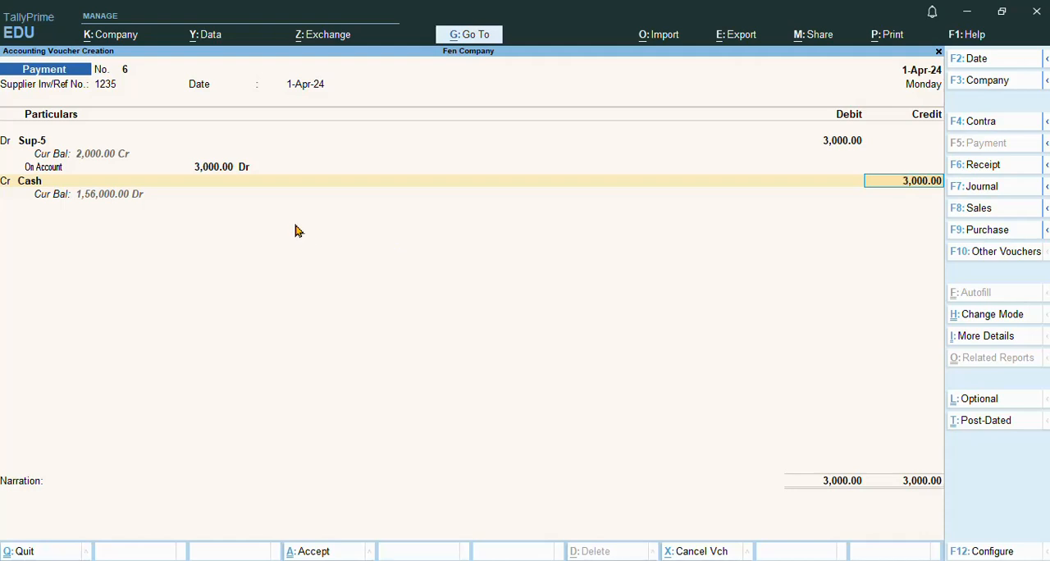
{"action": "key", "text": "Return"}
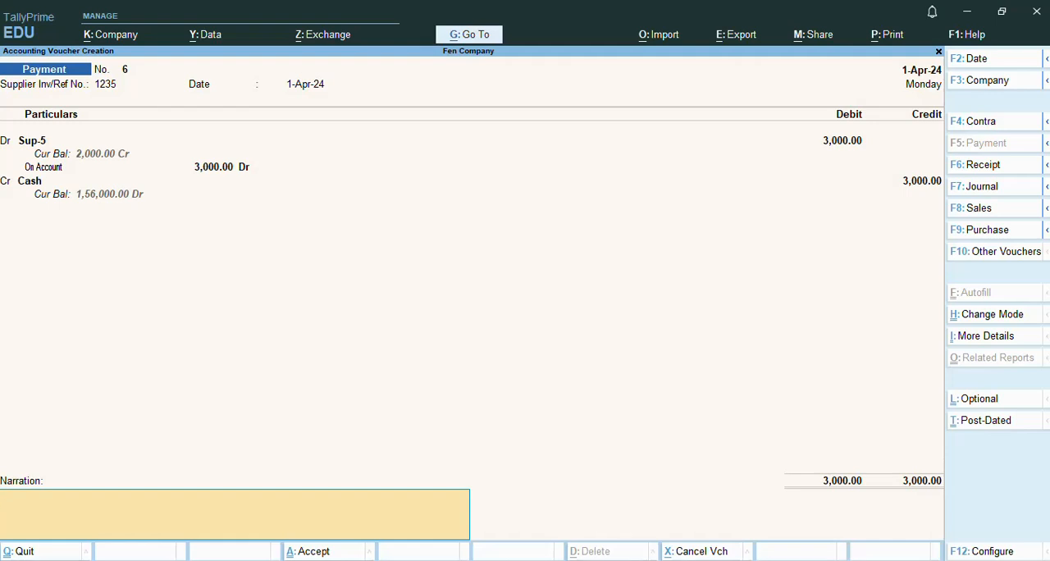
Step: Enter "acount depart" as the narration and save the payment voucher
{"action": "type", "text": "acou"}
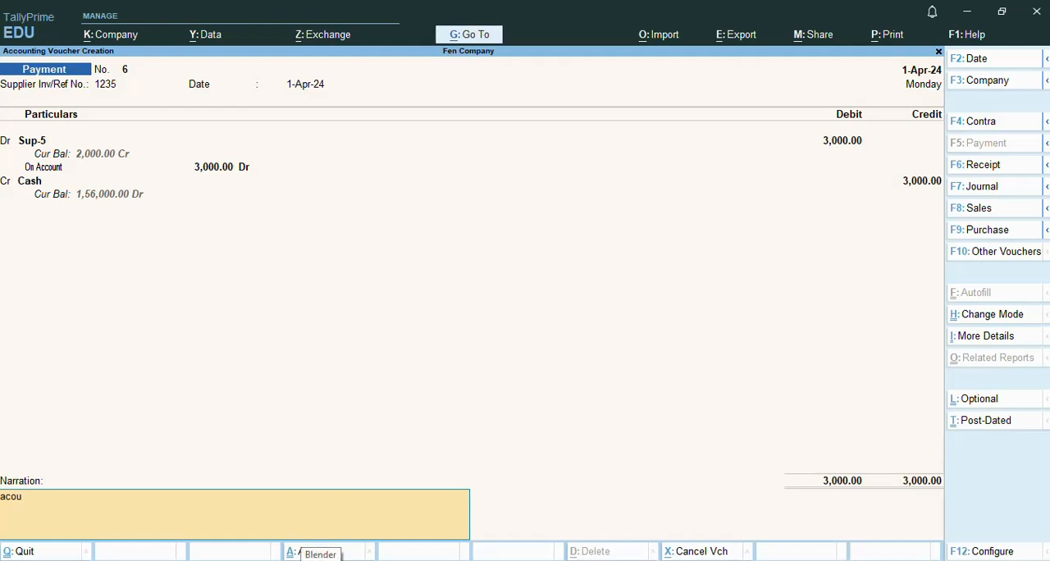
{"action": "type", "text": "nt depart"}
{"action": "key", "text": "Return"}
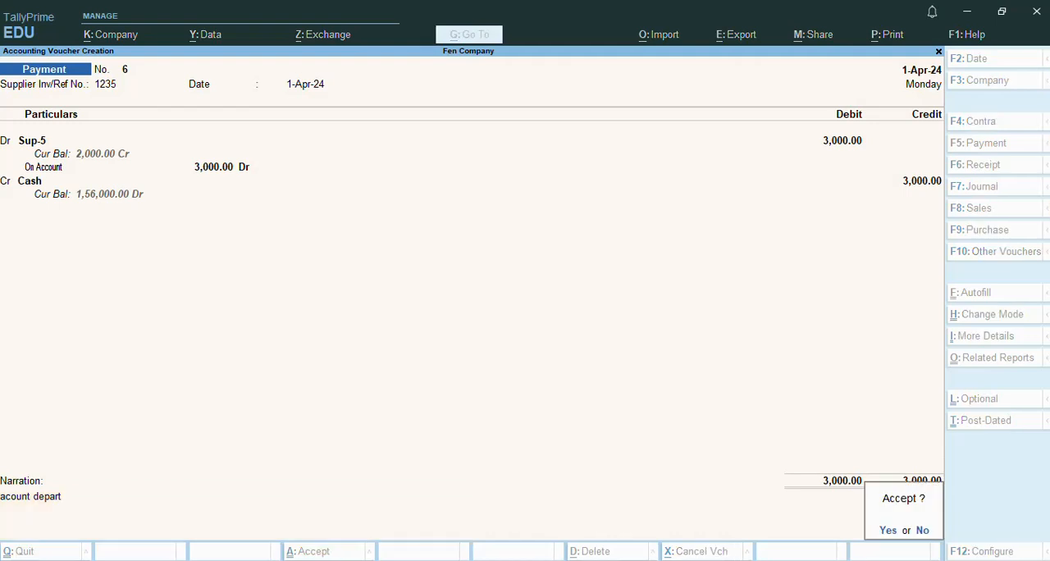
{"action": "key", "text": "Return"}
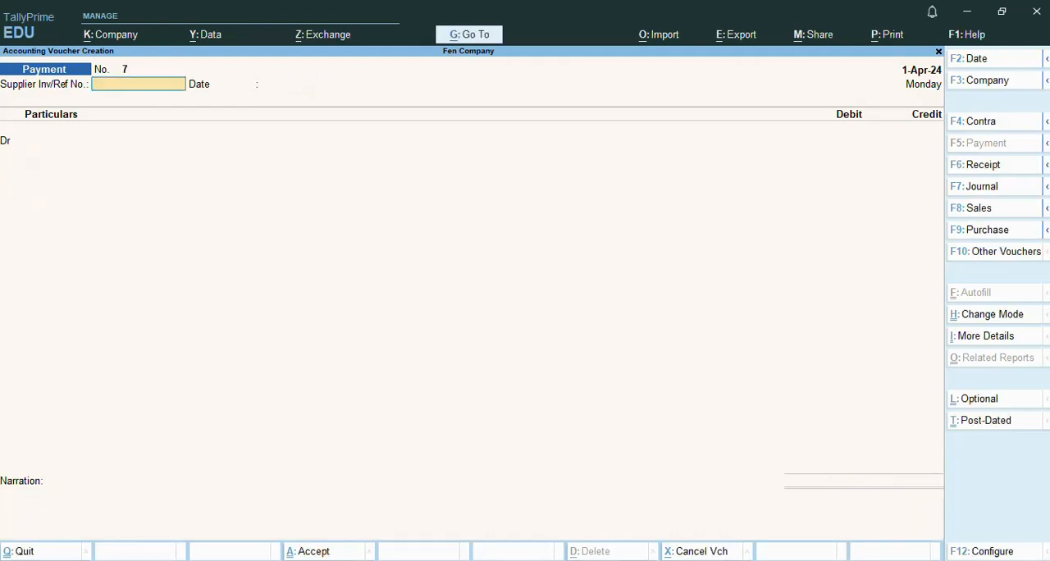
Step: Check Sup-5's remaining balance by selecting it in a reopened Payment voucher with reference 1, and leave without saving
{"action": "key", "text": "Escape"}
{"action": "key", "text": "Return"}
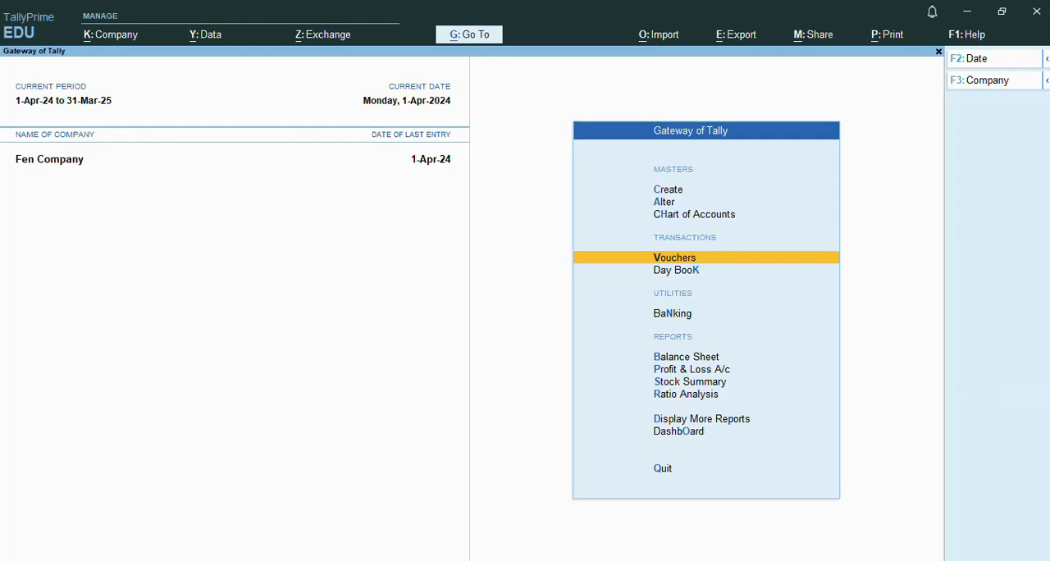
{"action": "key", "text": "Return"}
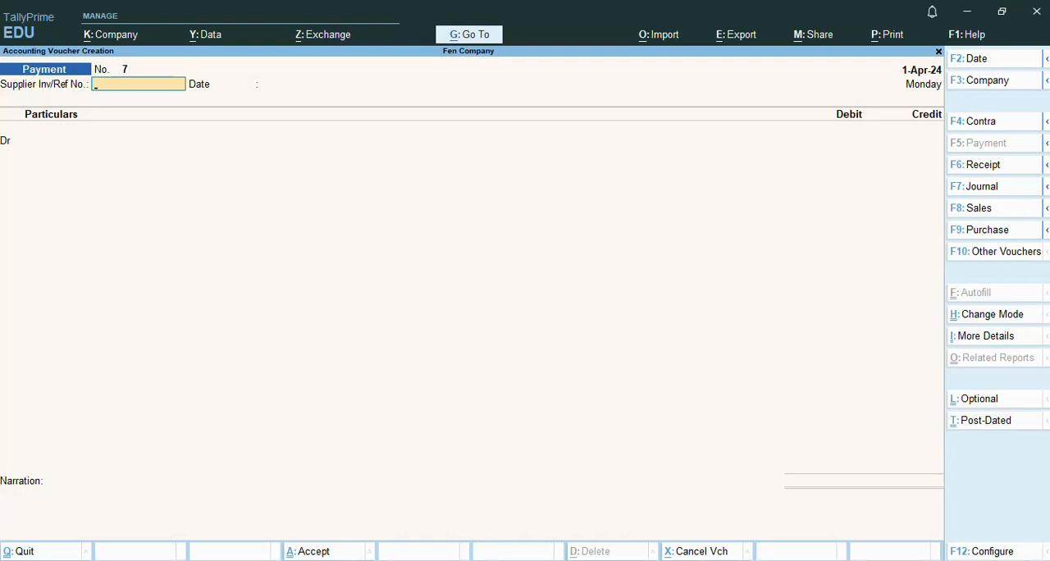
{"action": "key", "text": "Return"}
{"action": "key", "text": "Return"}
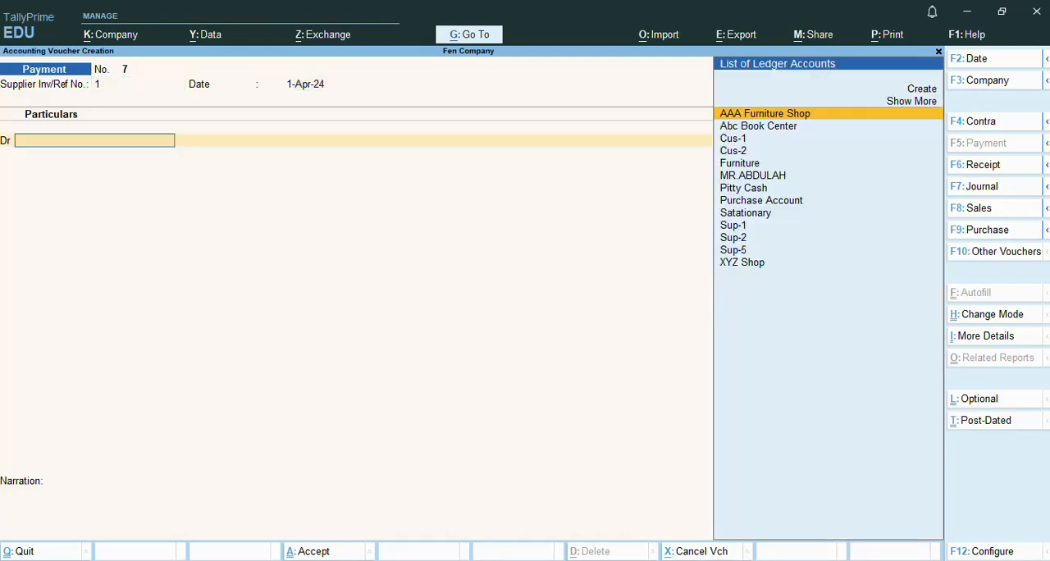
{"action": "key", "text": "Down"}
{"action": "key", "text": "Down"}
{"action": "key", "text": "Down"}
{"action": "key", "text": "Down"}
{"action": "key", "text": "Down"}
{"action": "key", "text": "Down"}
{"action": "key", "text": "Down"}
{"action": "key", "text": "Down"}
{"action": "key", "text": "Down"}
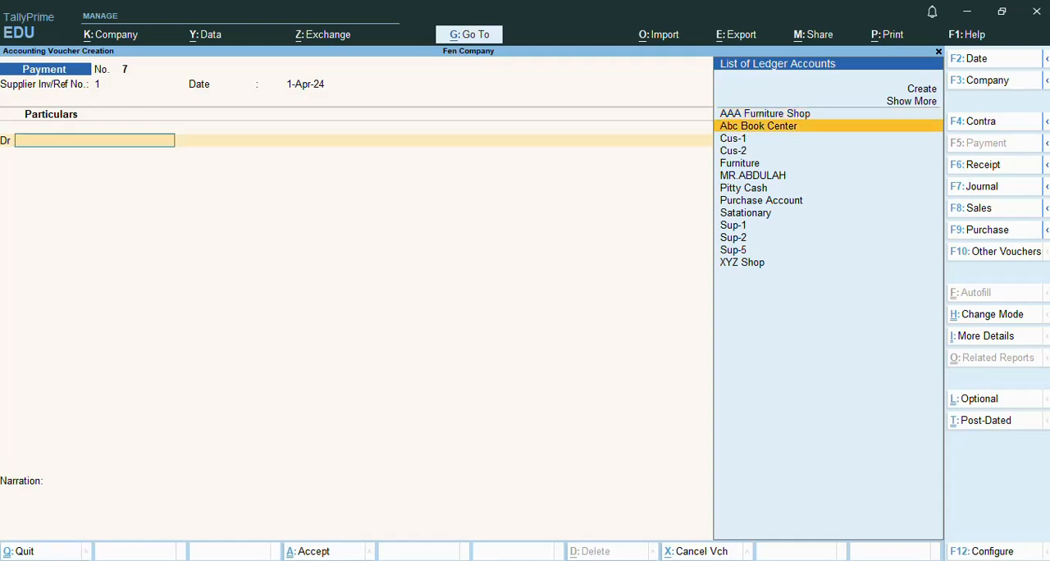
{"action": "key", "text": "Down"}
{"action": "key", "text": "Down"}
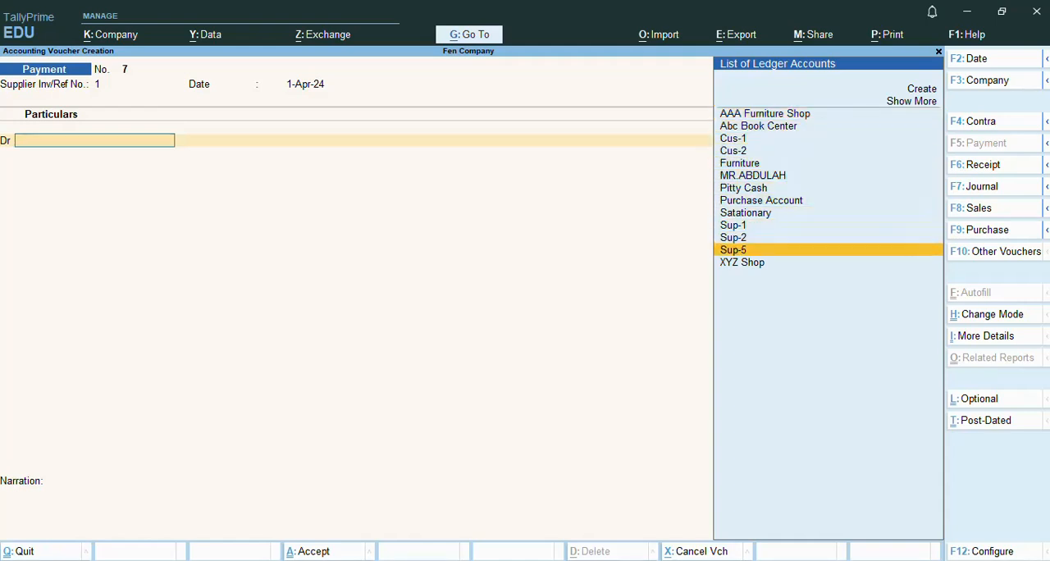
{"action": "key", "text": "Return"}
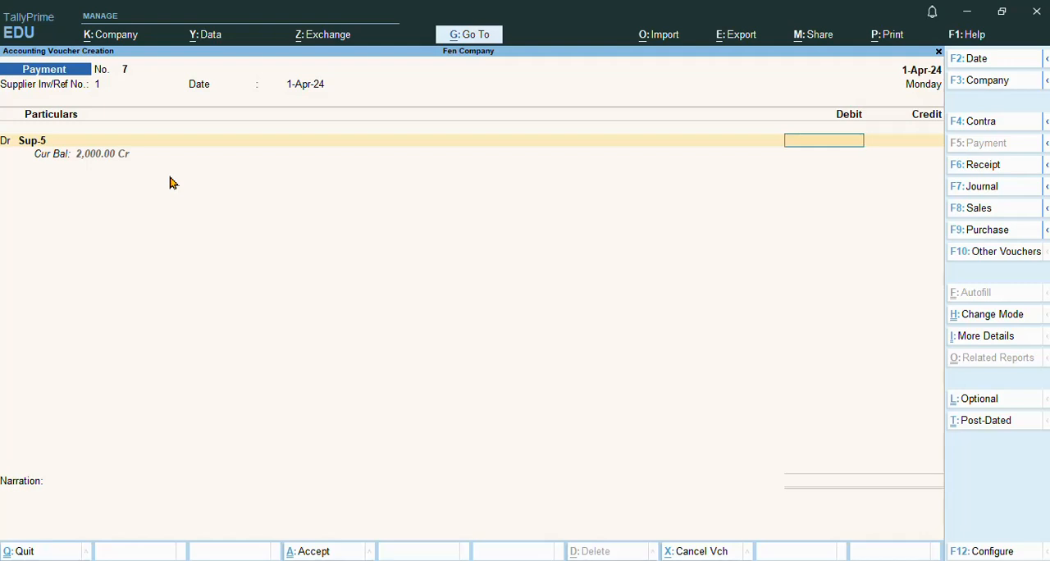
{"action": "key", "text": "Escape"}
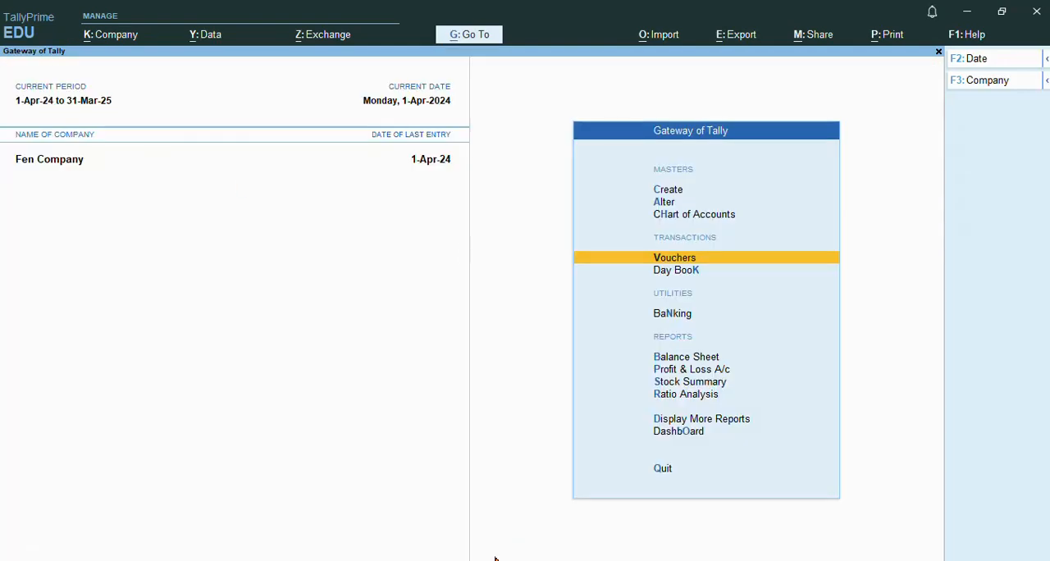
Step: Switch to the Notepad notes and review the sale/receipt section, comparing the cust-5 and sup-5 amounts
{"action": "key", "text": "alt+Tab"}
{"action": "scroll", "coordinate": [258, 256], "scroll_direction": "up", "scroll_amount": 1}
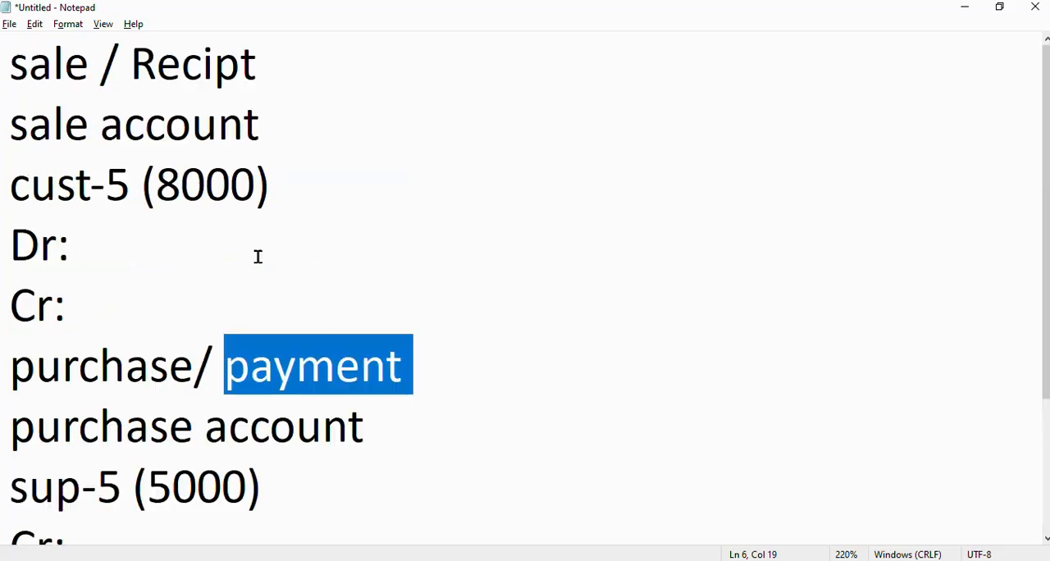
{"action": "left_click_drag", "start_coordinate": [9, 75], "coordinate": [280, 240]}
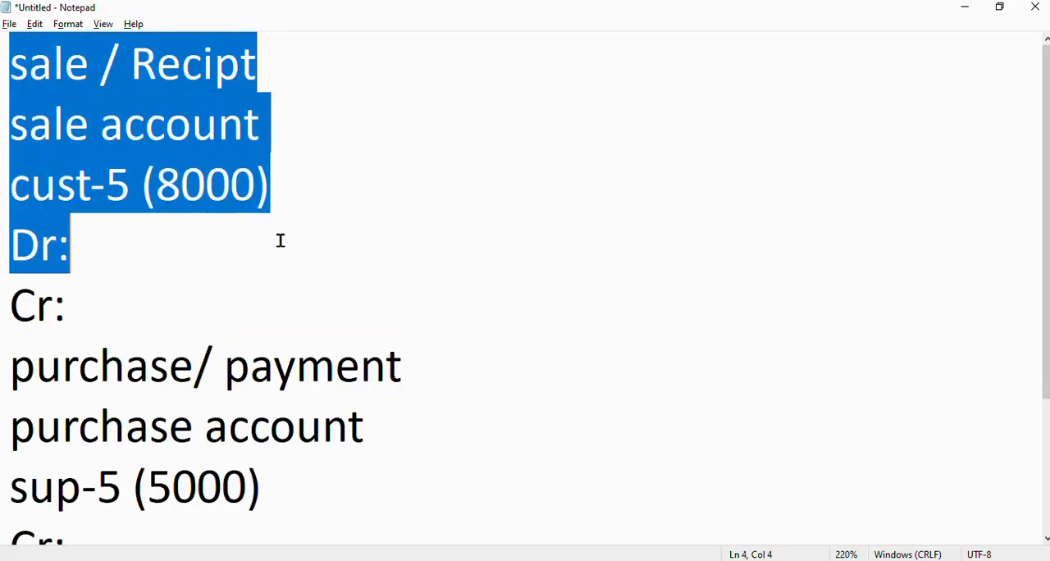
{"action": "left_click", "coordinate": [230, 188]}
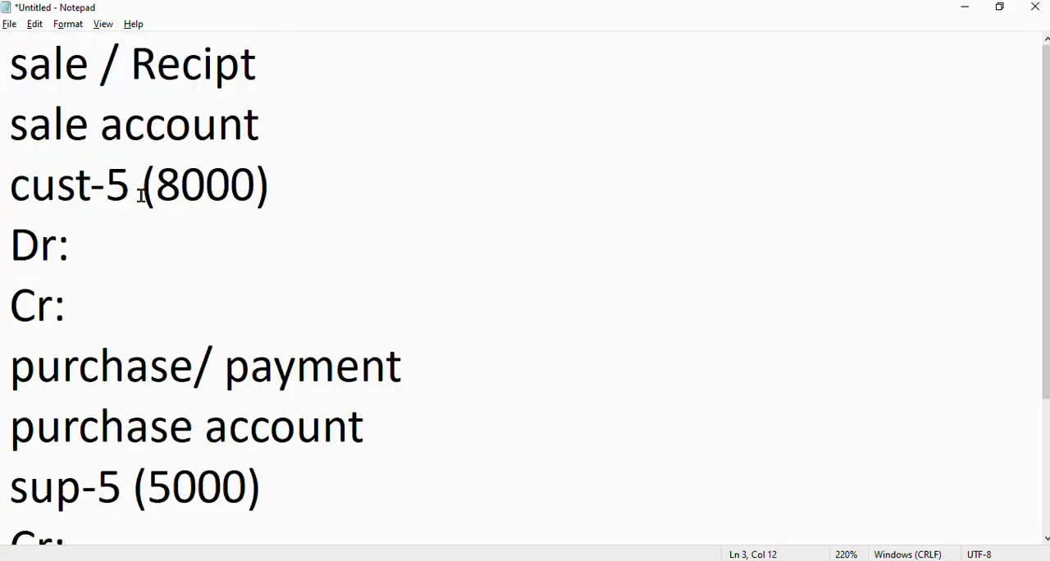
{"action": "left_click_drag", "start_coordinate": [155, 180], "coordinate": [249, 181]}
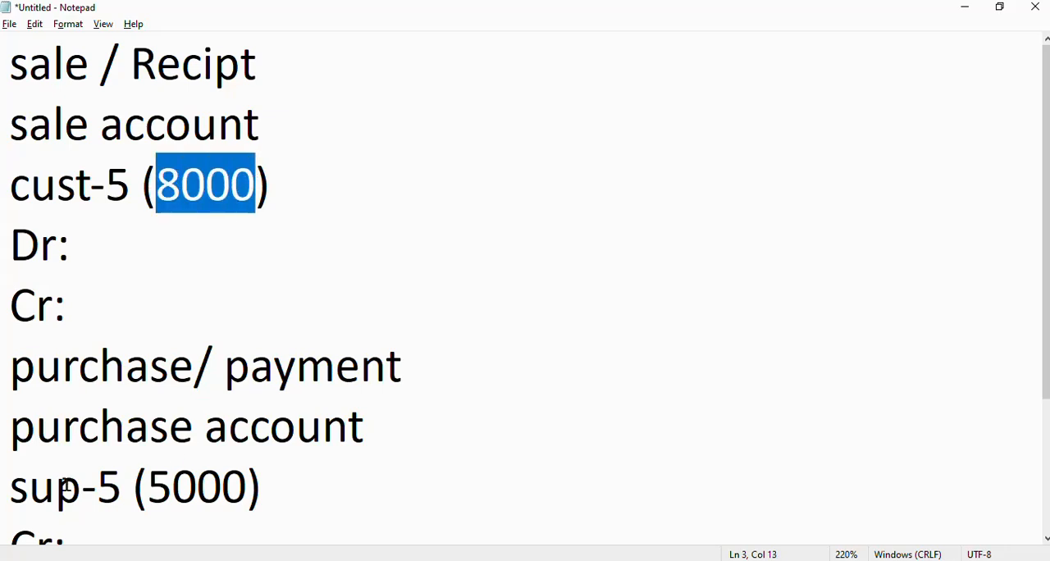
{"action": "left_click_drag", "start_coordinate": [145, 485], "coordinate": [263, 485]}
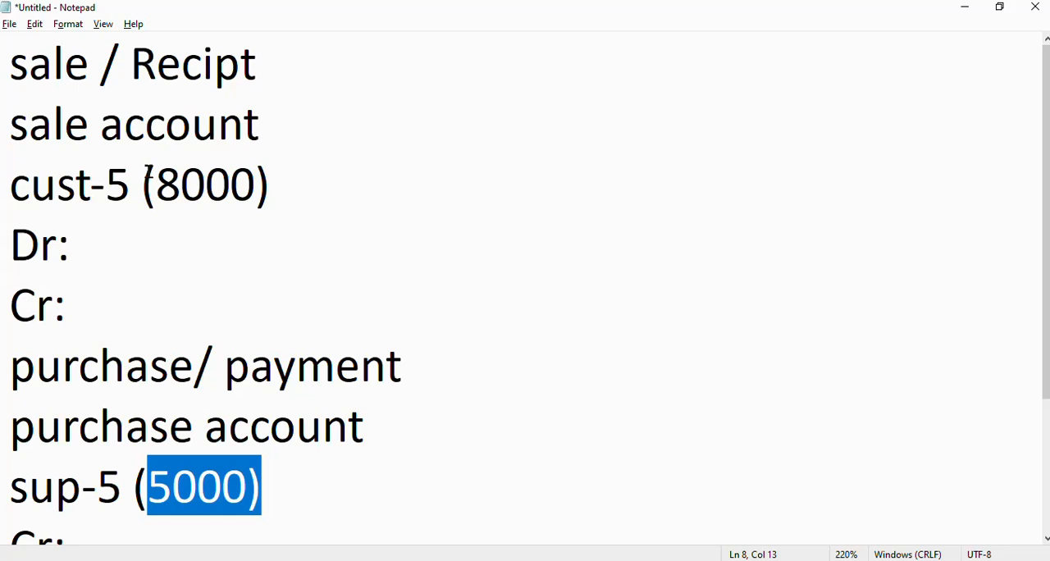
{"action": "left_click_drag", "start_coordinate": [149, 182], "coordinate": [255, 182]}
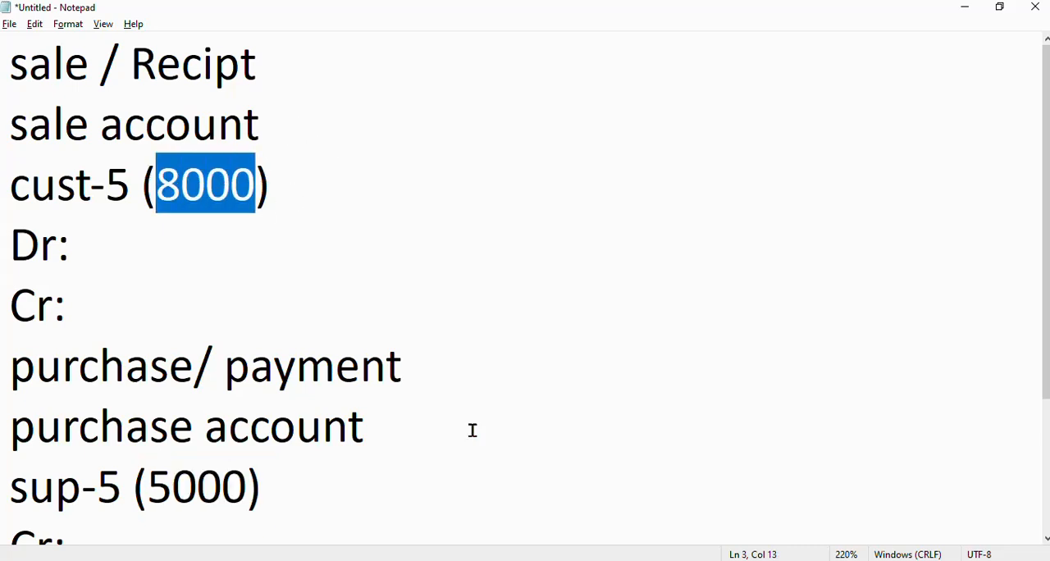
Step: Switch to TallyPrime and open a new Sales voucher
{"action": "left_click", "coordinate": [515, 560]}
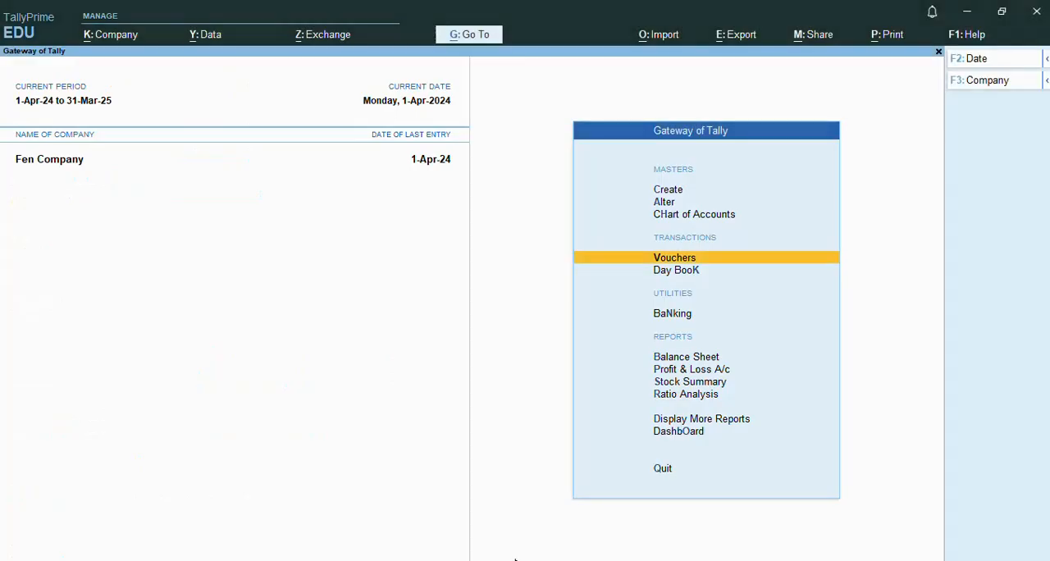
{"action": "left_click", "coordinate": [678, 261]}
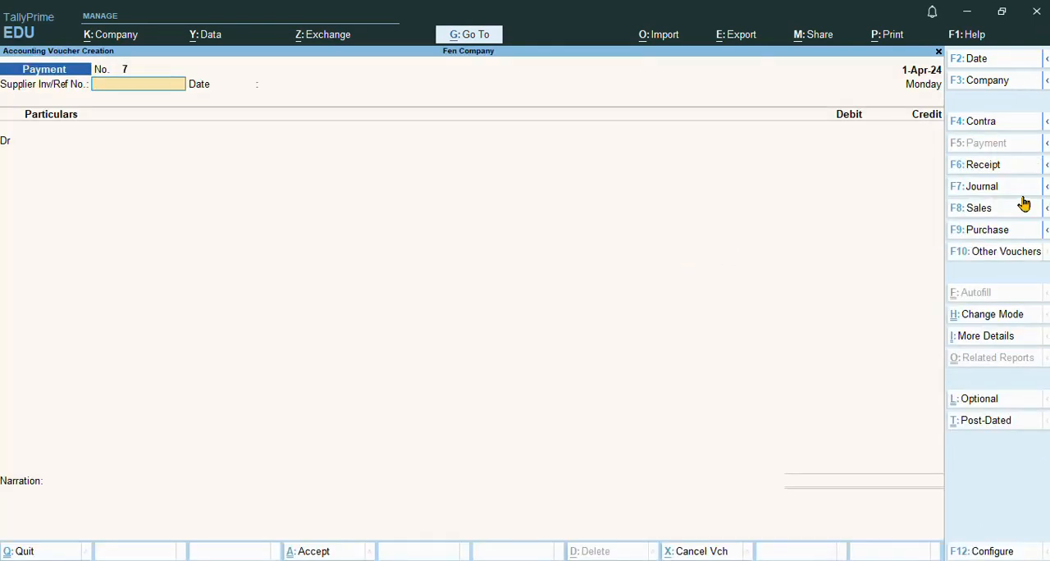
{"action": "left_click", "coordinate": [985, 212]}
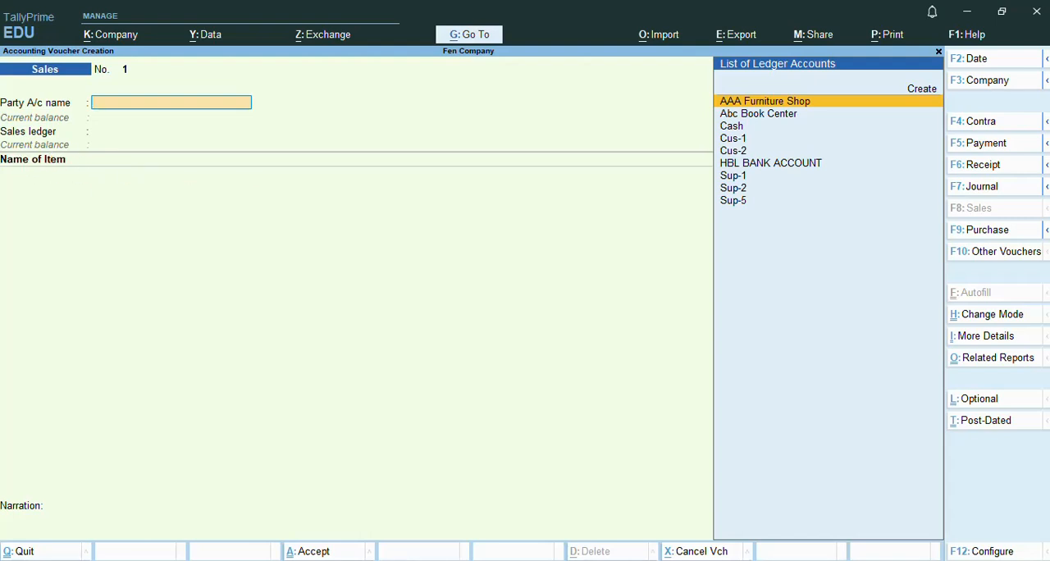
Step: Switch the Sales voucher to As Voucher mode and start a new ledger named Cus-5 for the debit line
{"action": "left_click", "coordinate": [998, 317]}
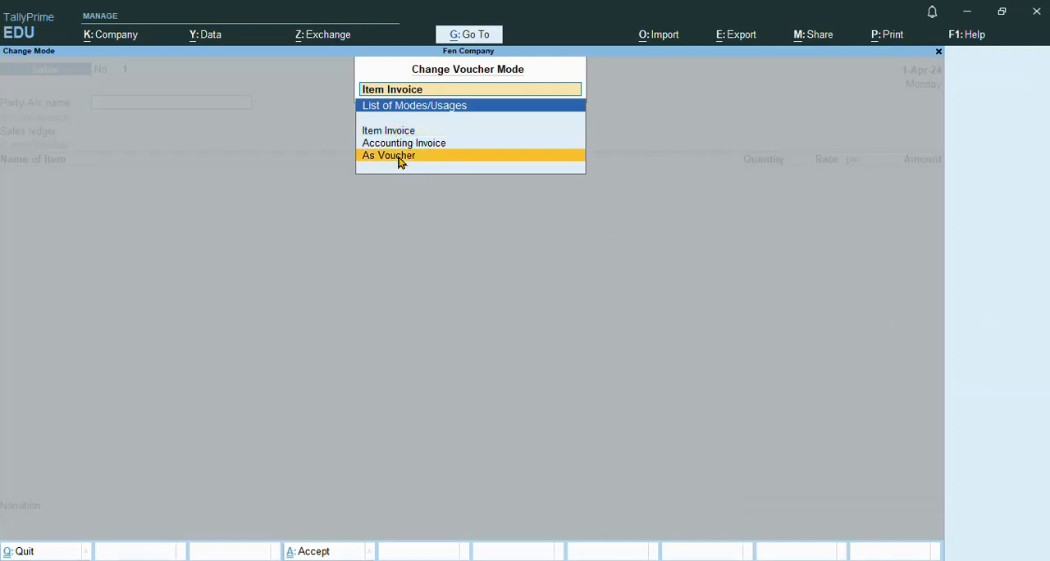
{"action": "left_click", "coordinate": [437, 156]}
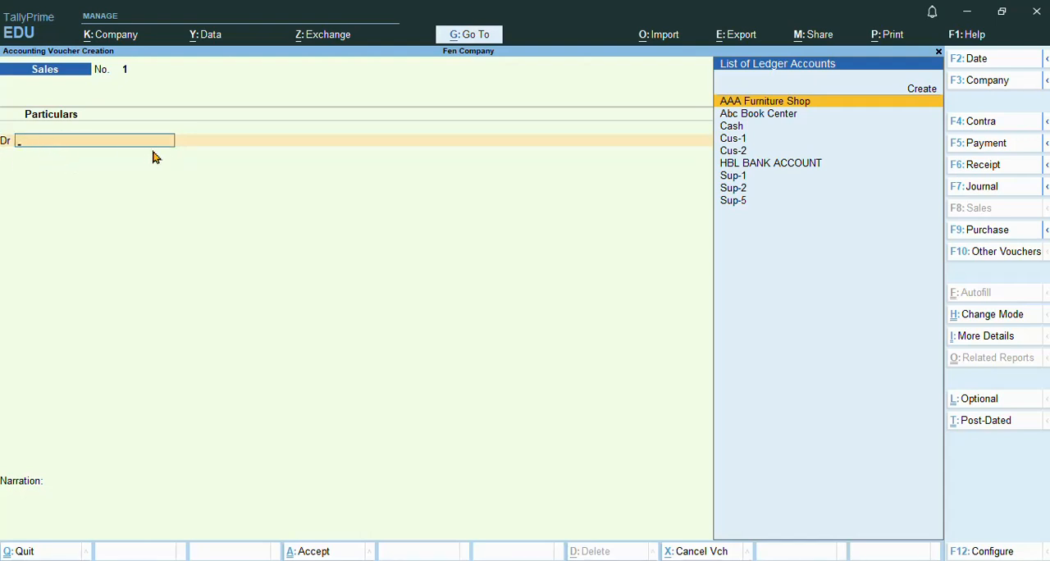
{"action": "key", "text": "alt+c"}
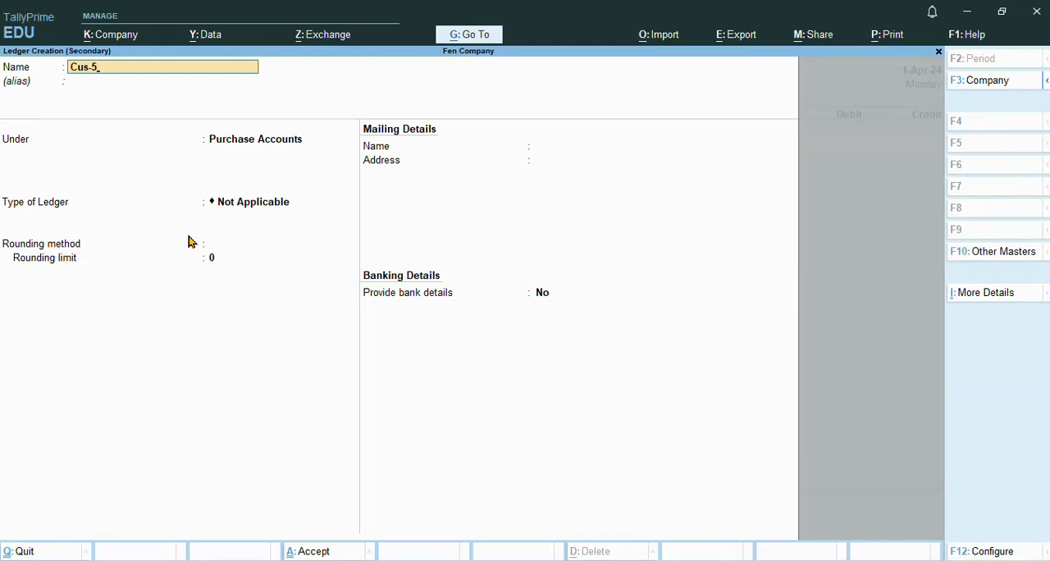
{"action": "key", "text": "Return"}
{"action": "key", "text": "Return"}
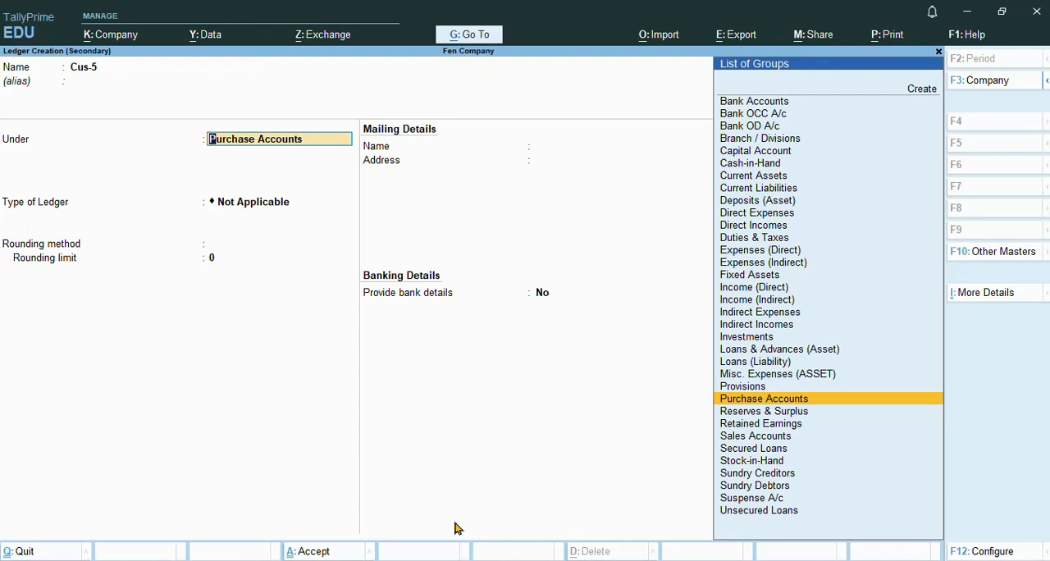
Step: Place the Cus-5 ledger under Sundry Debtors, keep the remaining defaults and save it
{"action": "left_click", "coordinate": [782, 490]}
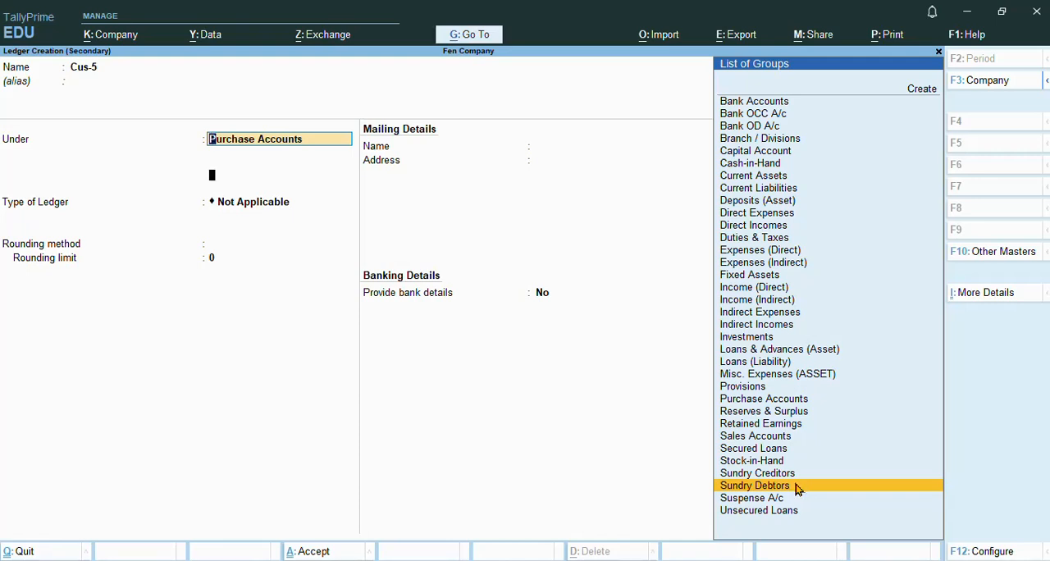
{"action": "left_click", "coordinate": [795, 489]}
{"action": "key", "text": "Return"}
{"action": "key", "text": "Return"}
{"action": "key", "text": "Return"}
{"action": "key", "text": "Return"}
{"action": "key", "text": "Return"}
{"action": "key", "text": "Return"}
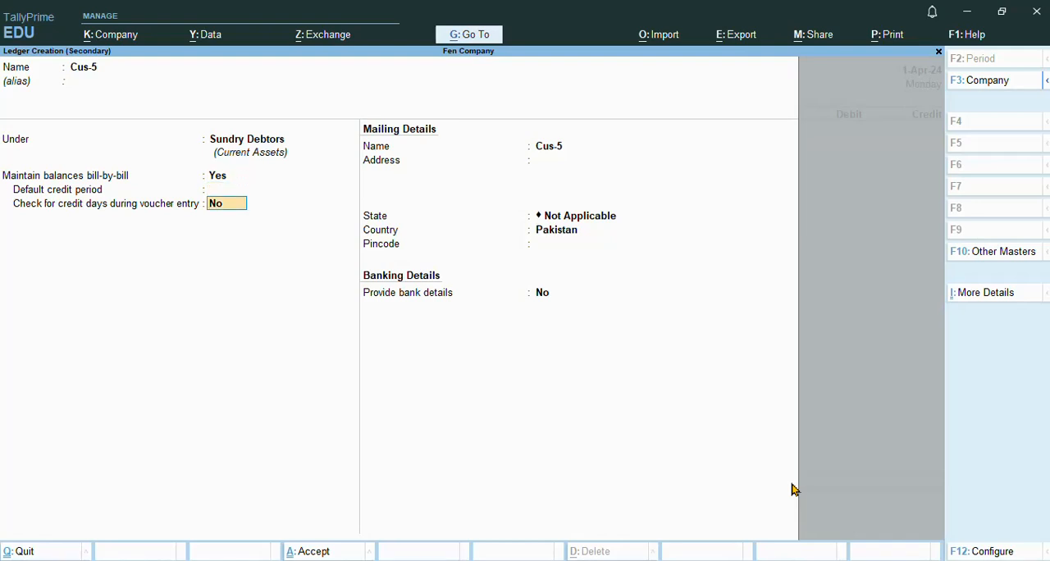
{"action": "key", "text": "Return"}
{"action": "key", "text": "Return"}
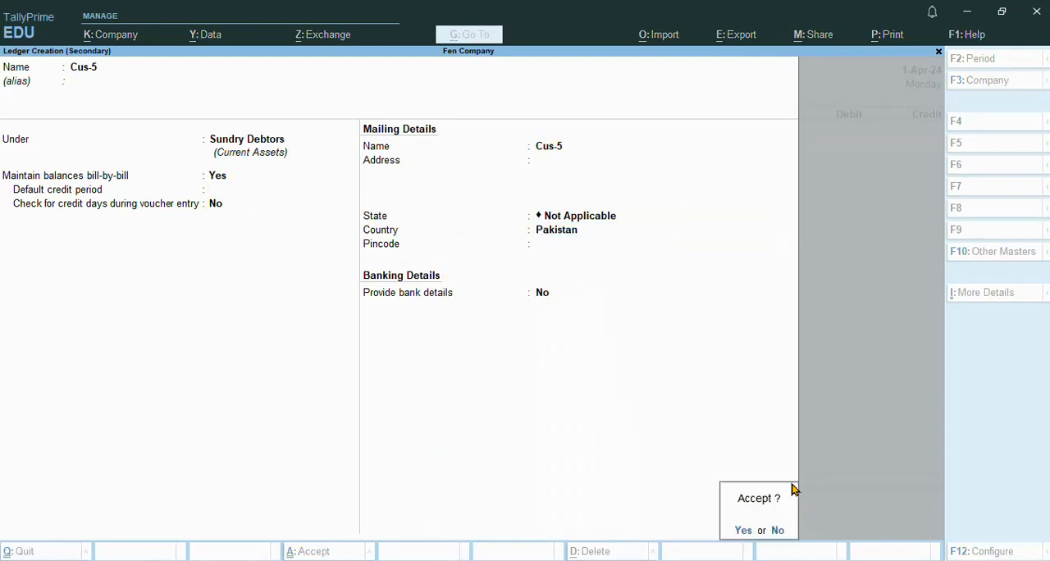
{"action": "key", "text": "Return"}
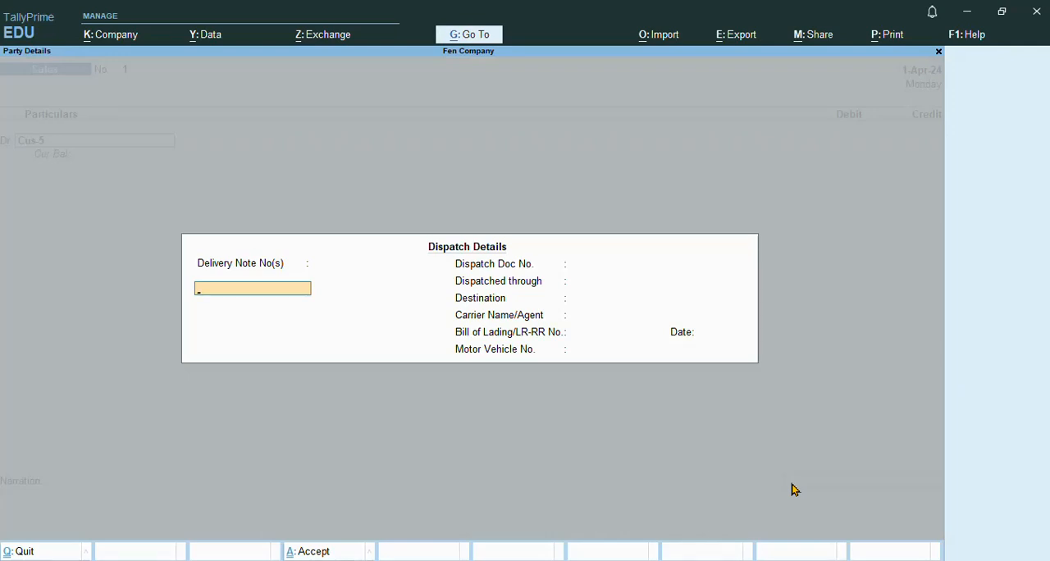
Step: Leave the dispatch details blank and accept the default party details for Cus-5
{"action": "key", "text": "Return"}
{"action": "key", "text": "Return"}
{"action": "key", "text": "Return"}
{"action": "key", "text": "Return"}
{"action": "key", "text": "Return"}
{"action": "key", "text": "Return"}
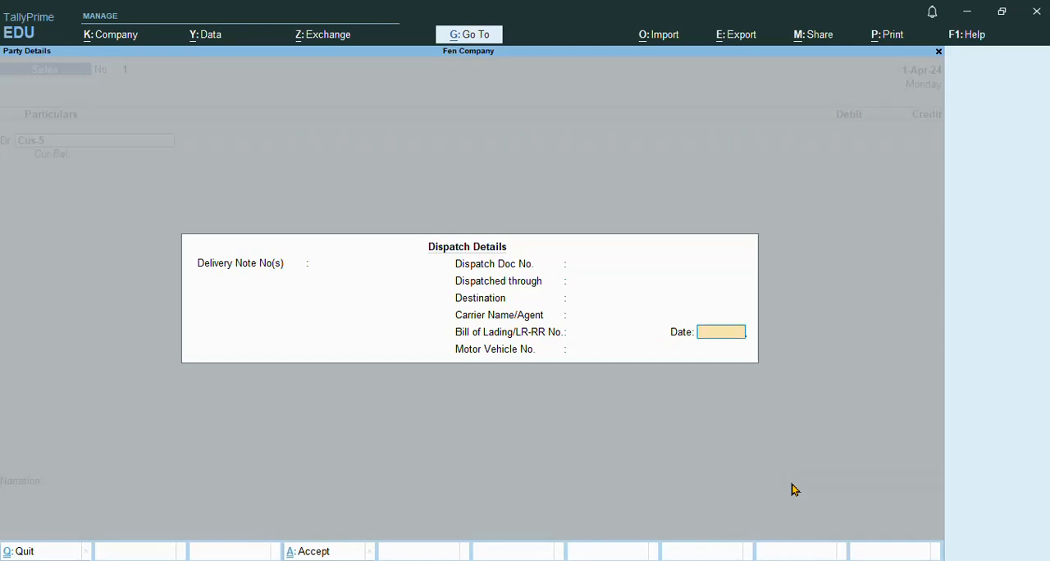
{"action": "key", "text": "Return"}
{"action": "key", "text": "Return"}
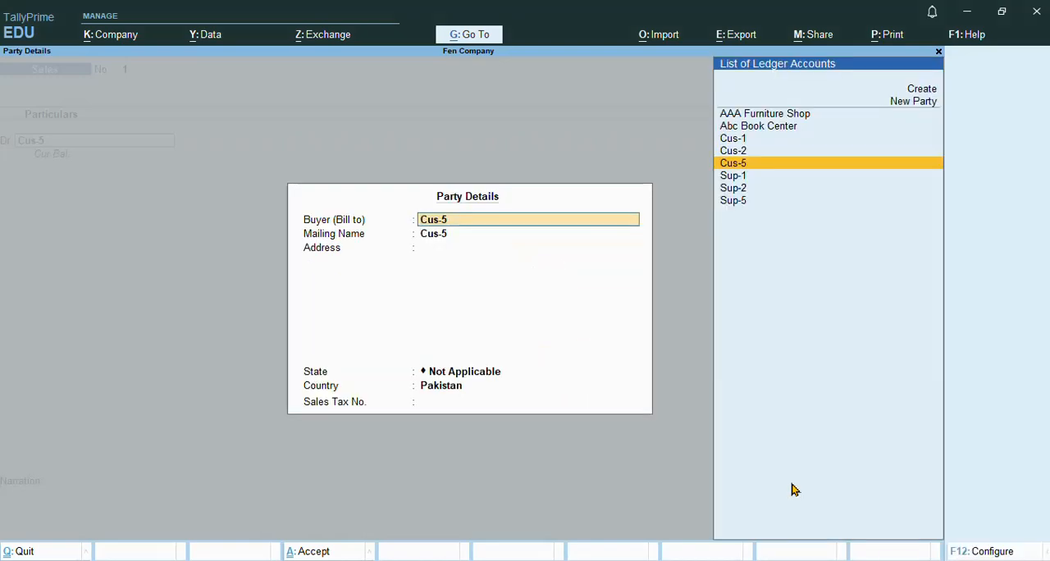
{"action": "key", "text": "Return"}
{"action": "key", "text": "Return"}
{"action": "key", "text": "Return"}
{"action": "key", "text": "Return"}
{"action": "key", "text": "Return"}
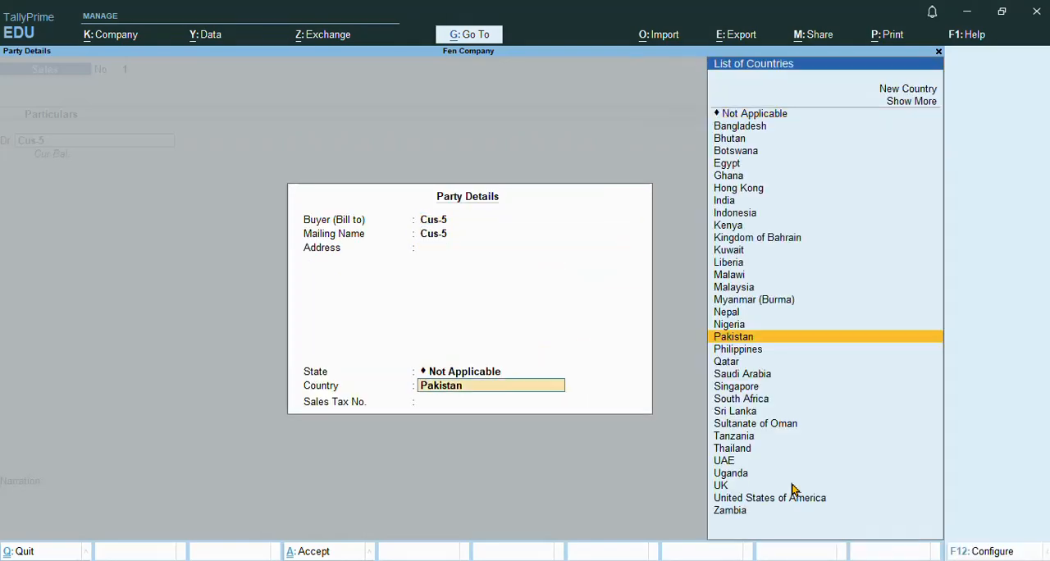
{"action": "key", "text": "Return"}
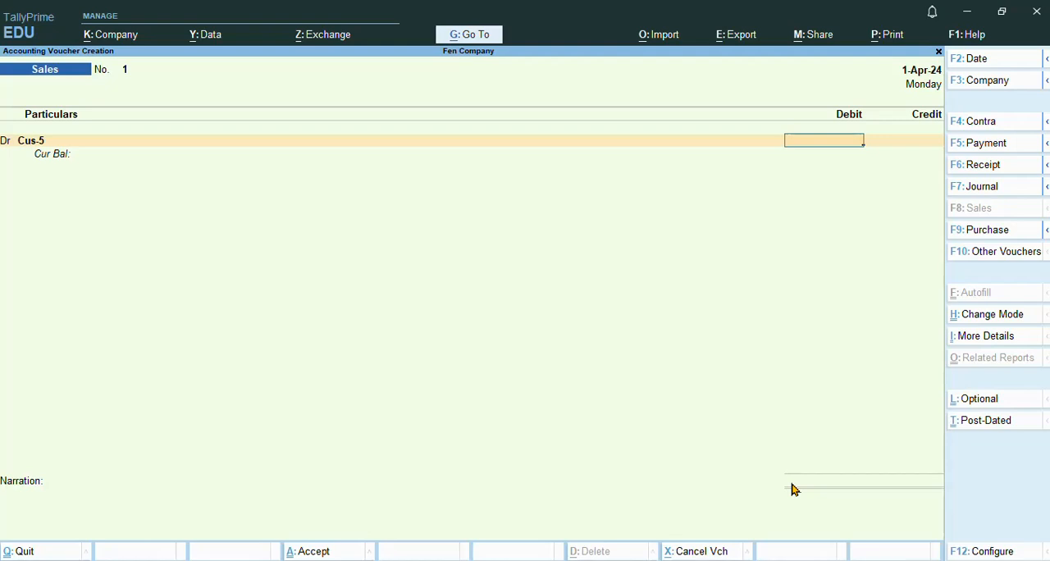
Step: Debit Cus-5 with 8,000 and allocate the amount as On Account
{"action": "type", "text": "8000"}
{"action": "key", "text": "Return"}
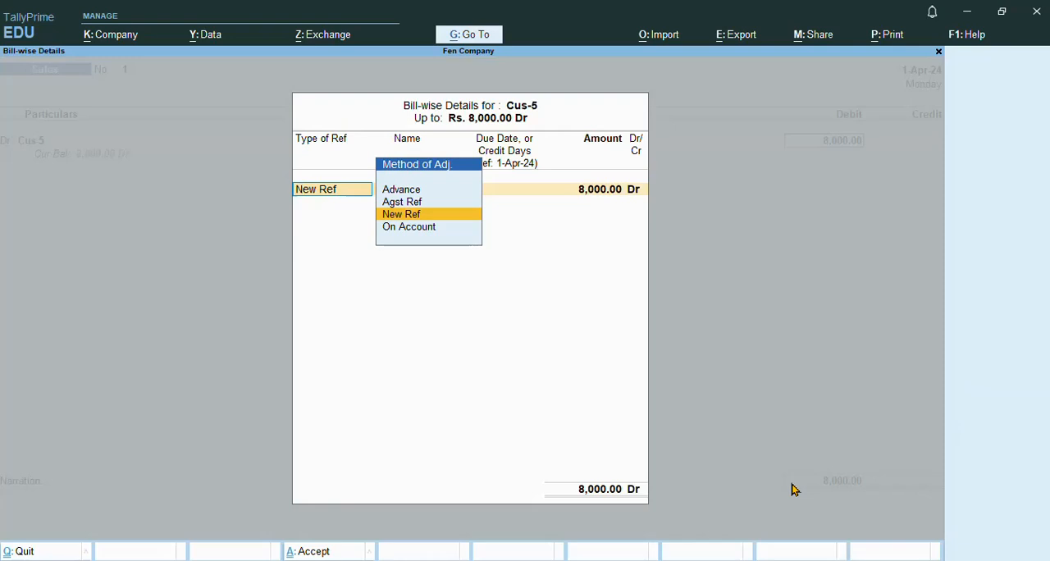
{"action": "key", "text": "Down"}
{"action": "key", "text": "Return"}
{"action": "key", "text": "Return"}
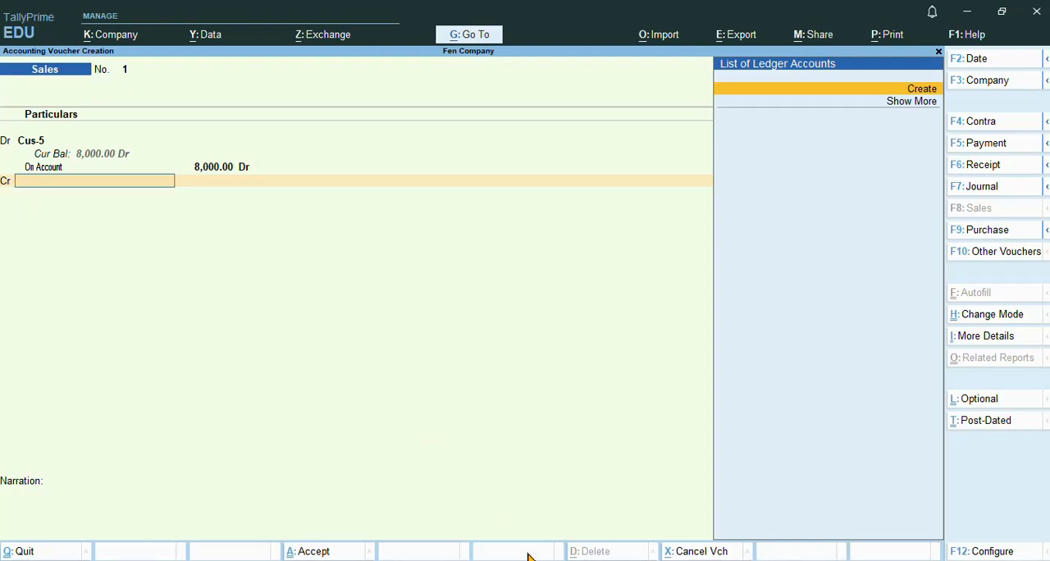
Step: Check the purchase account and sale account lines in the Notepad notes, and return to TallyPrime
{"action": "key", "text": "alt+Tab"}
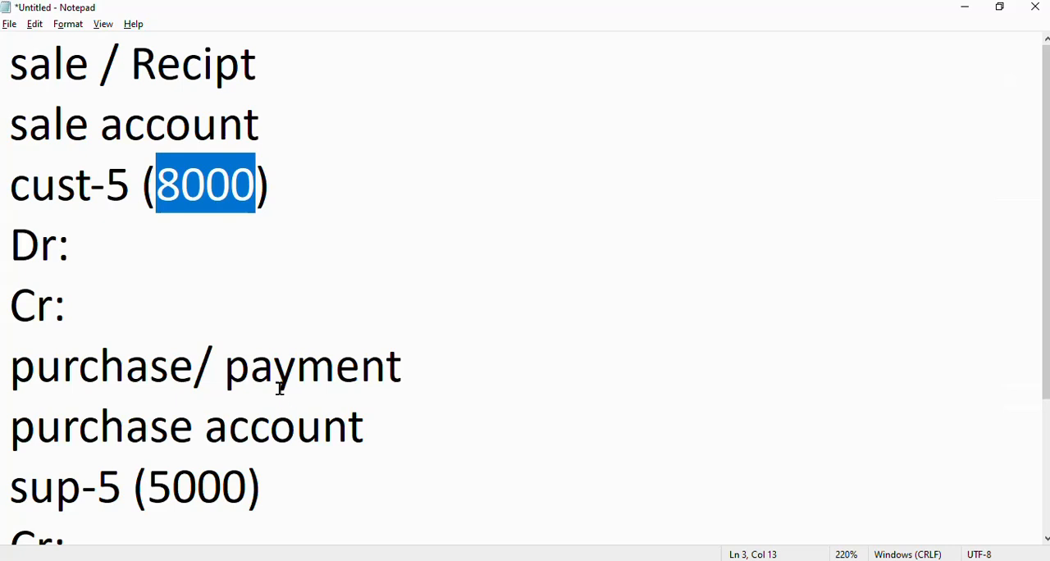
{"action": "left_click_drag", "start_coordinate": [393, 424], "coordinate": [6, 424]}
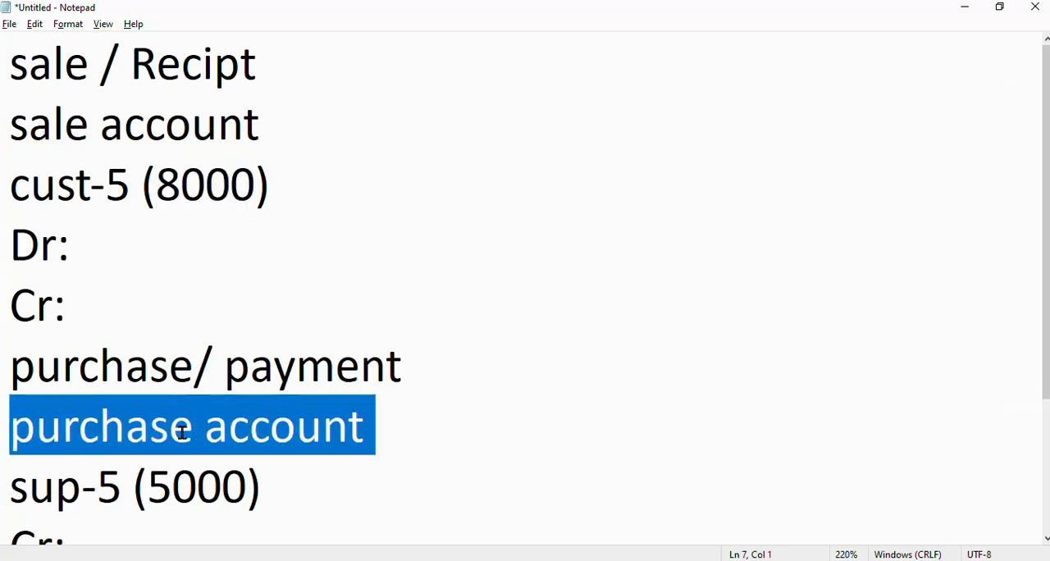
{"action": "left_click_drag", "start_coordinate": [270, 127], "coordinate": [3, 128]}
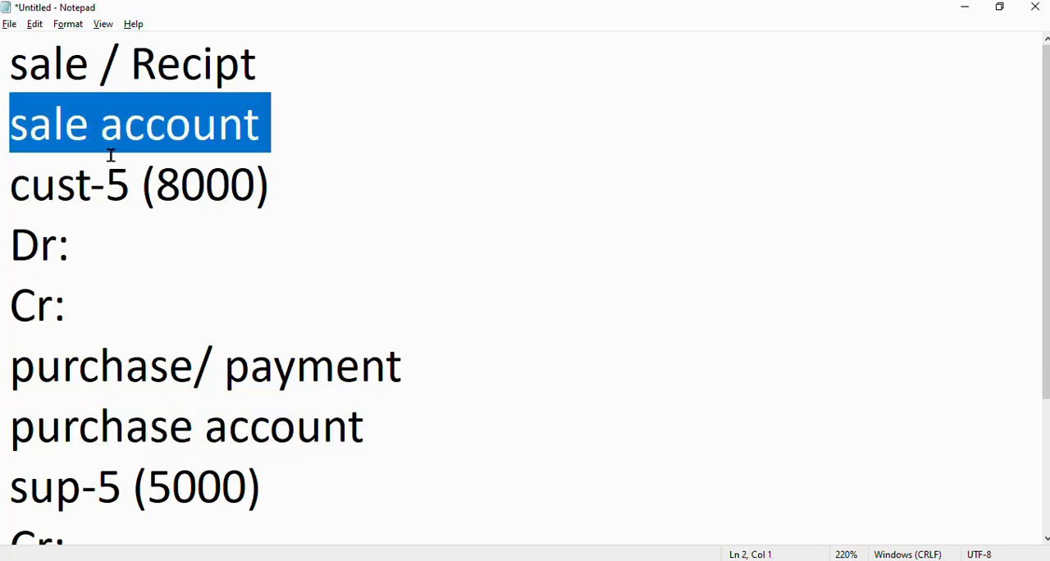
{"action": "key", "text": "alt+Tab"}
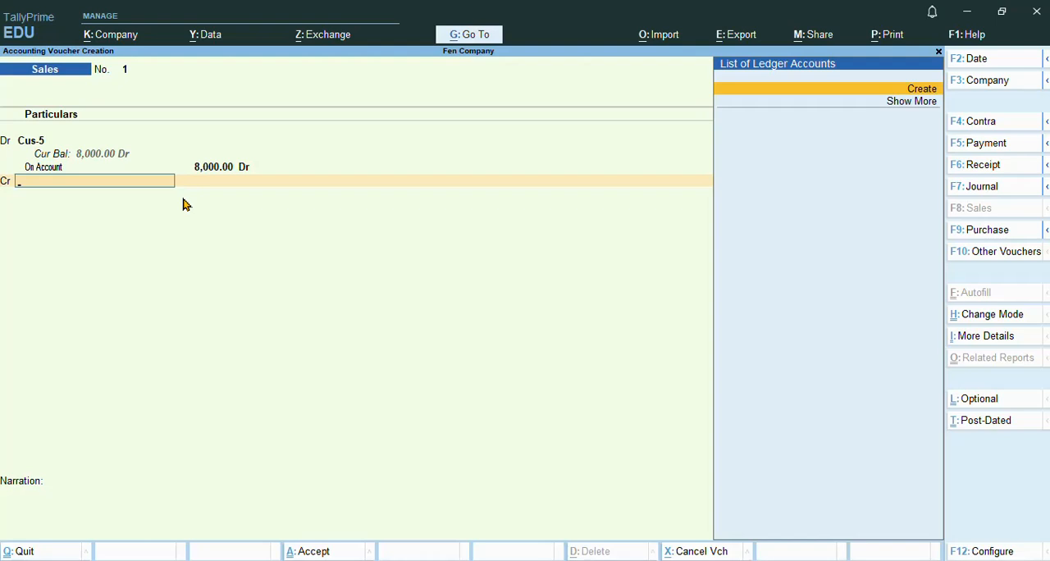
Step: Create a ledger named Sale Account under Sales Accounts for the credit line, keeping the other defaults
{"action": "key", "text": "alt+c"}
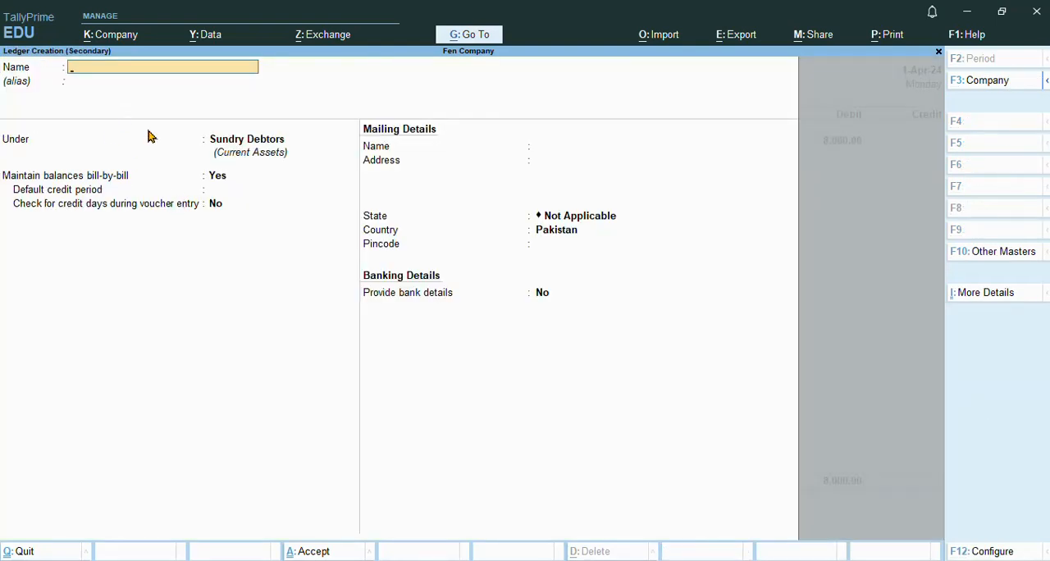
{"action": "type", "text": "Sale account"}
{"action": "key", "text": "Return"}
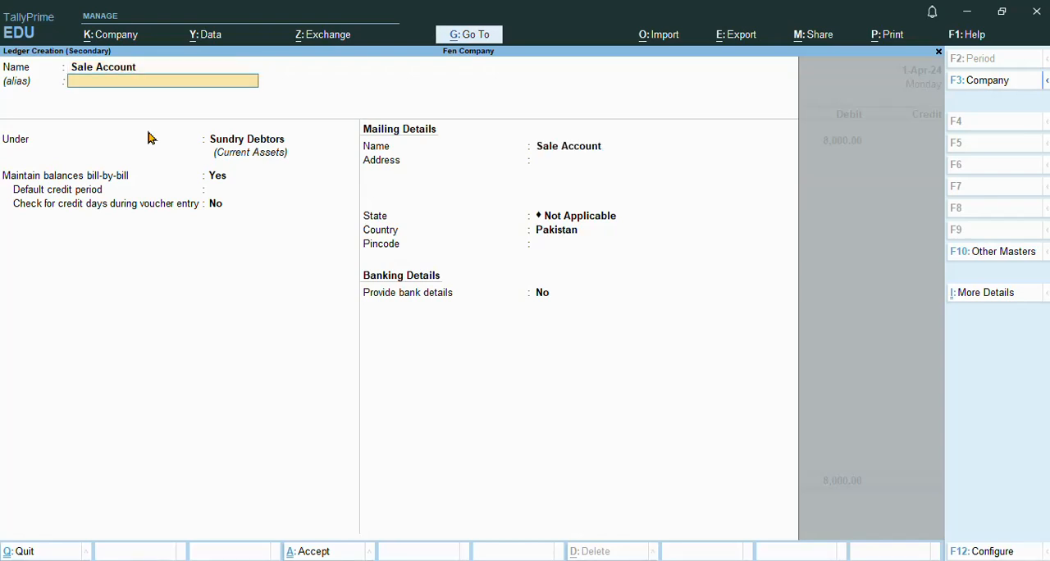
{"action": "key", "text": "Return"}
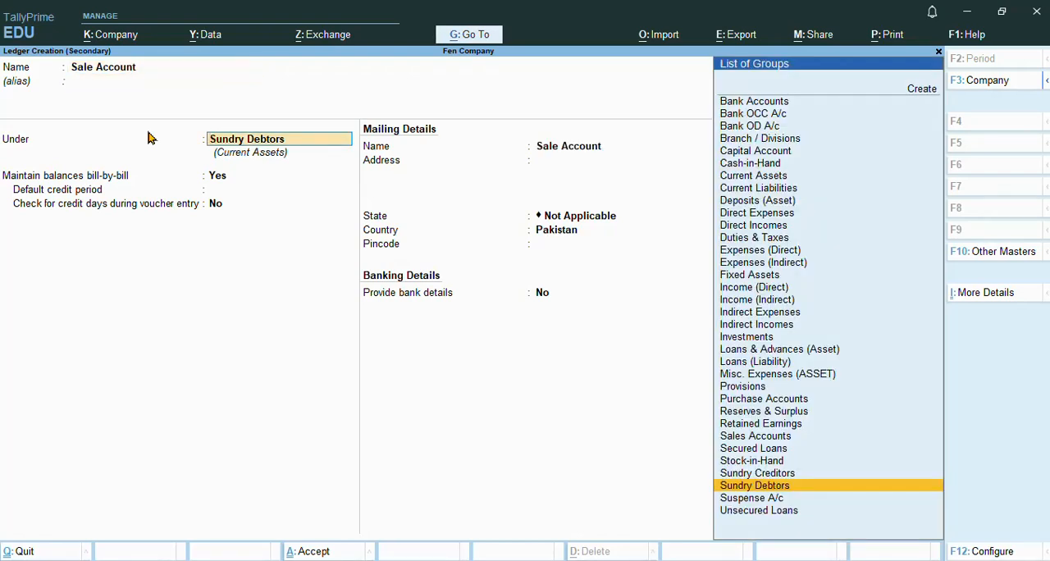
{"action": "left_click", "coordinate": [781, 443]}
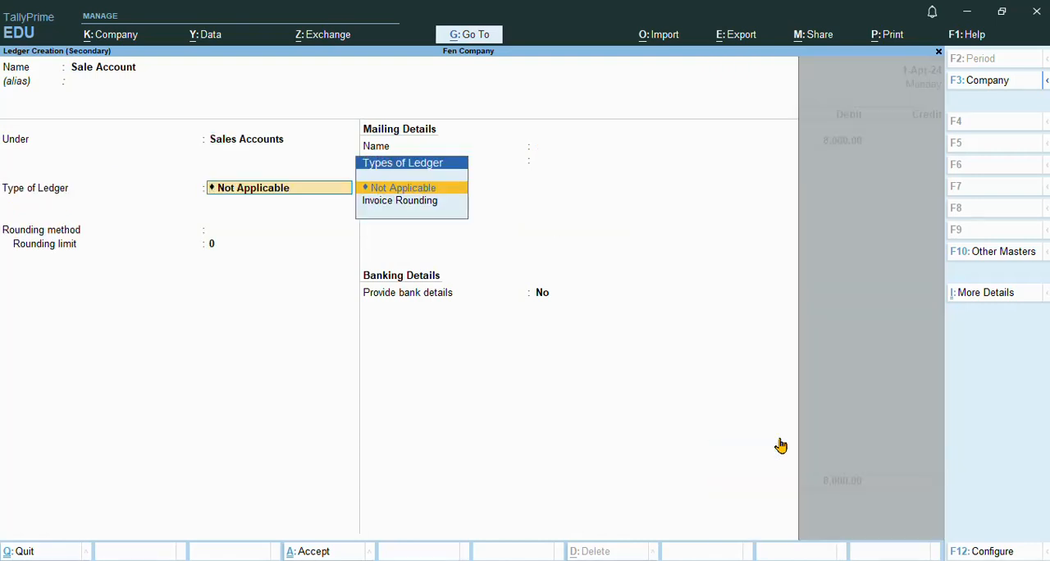
{"action": "key", "text": "Return"}
{"action": "key", "text": "Return"}
{"action": "key", "text": "Return"}
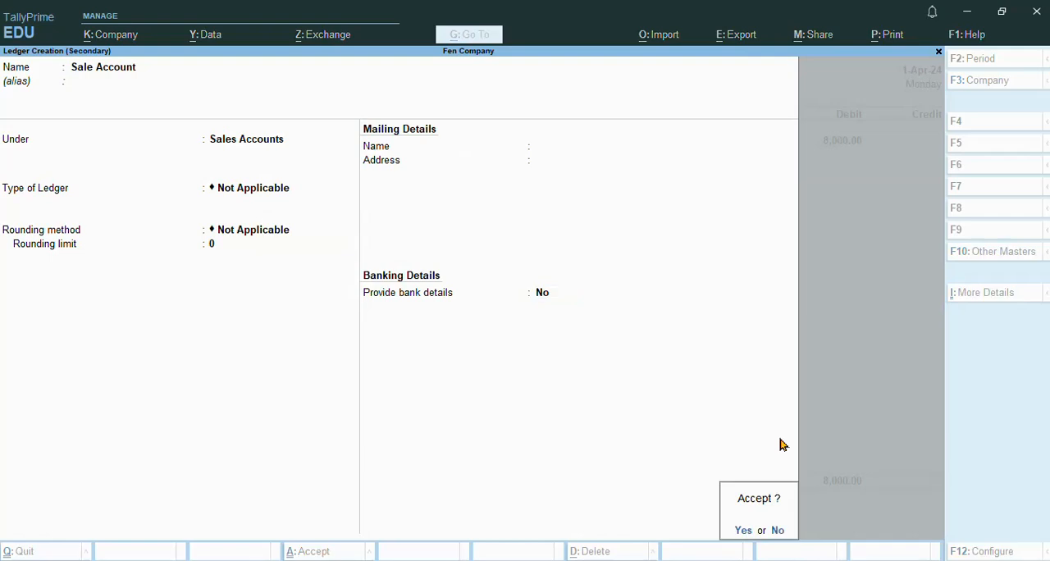
{"action": "key", "text": "Return"}
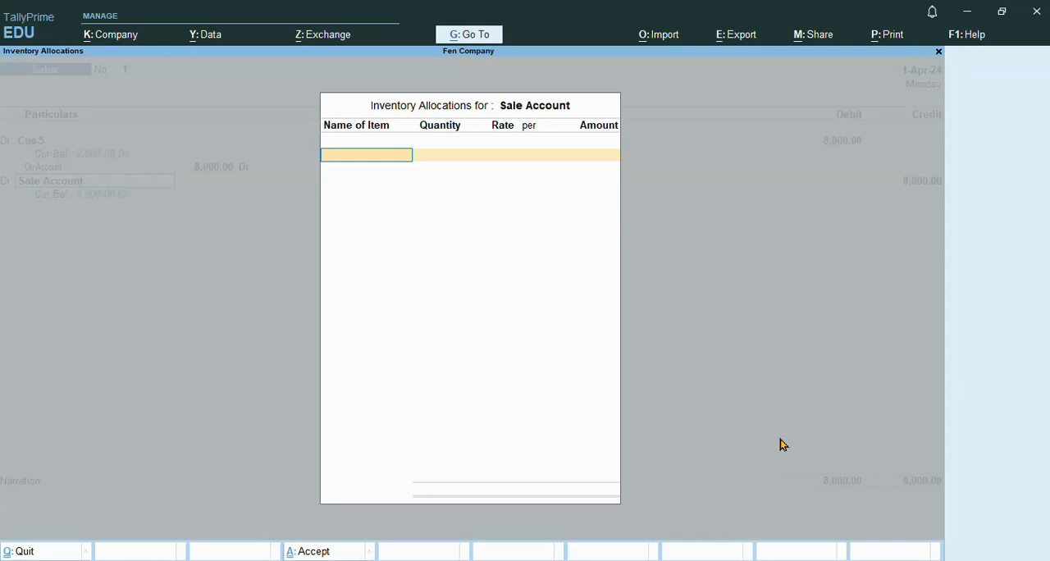
Step: Accept the 8,000 credit to Sale Account without inventory items, and save the voucher with the narration "account deprt"
{"action": "key", "text": "Return"}
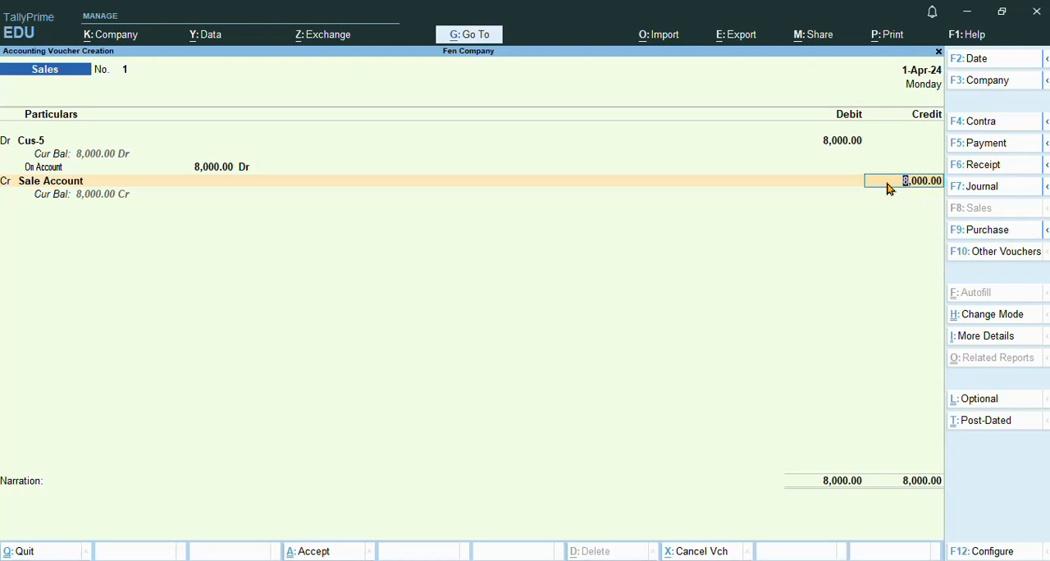
{"action": "key", "text": "Return"}
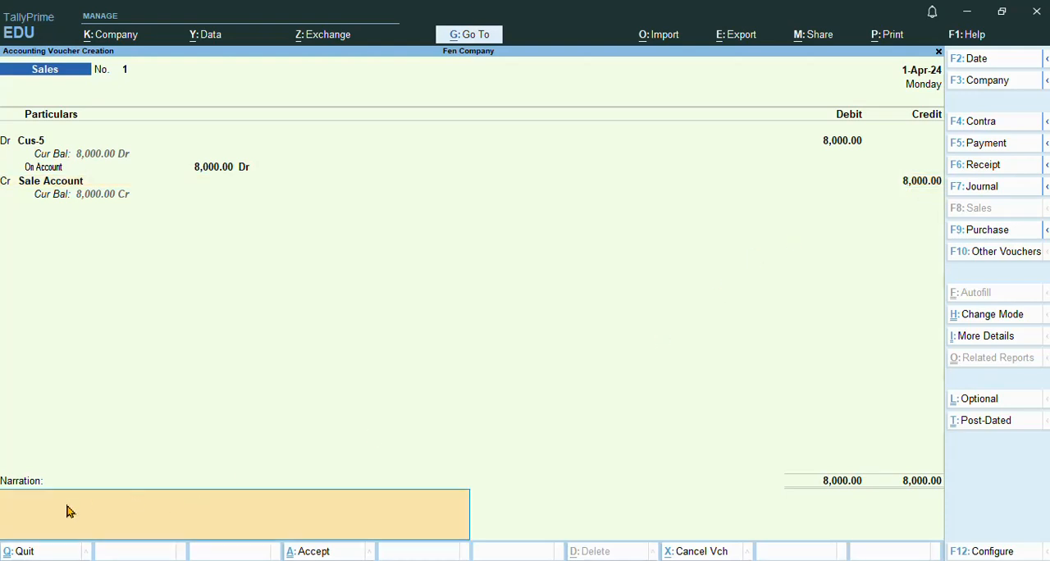
{"action": "type", "text": "account deprt"}
{"action": "key", "text": "Return"}
{"action": "key", "text": "Return"}
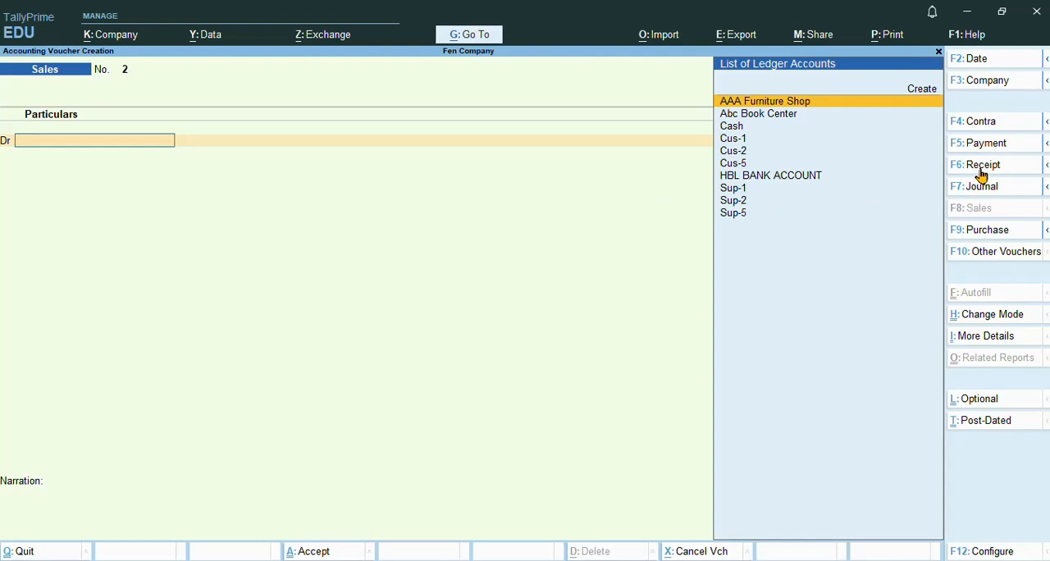
Step: Open a new Receipt voucher with supplier reference number 147 dated 1-Apr-24
{"action": "left_click", "coordinate": [982, 169]}
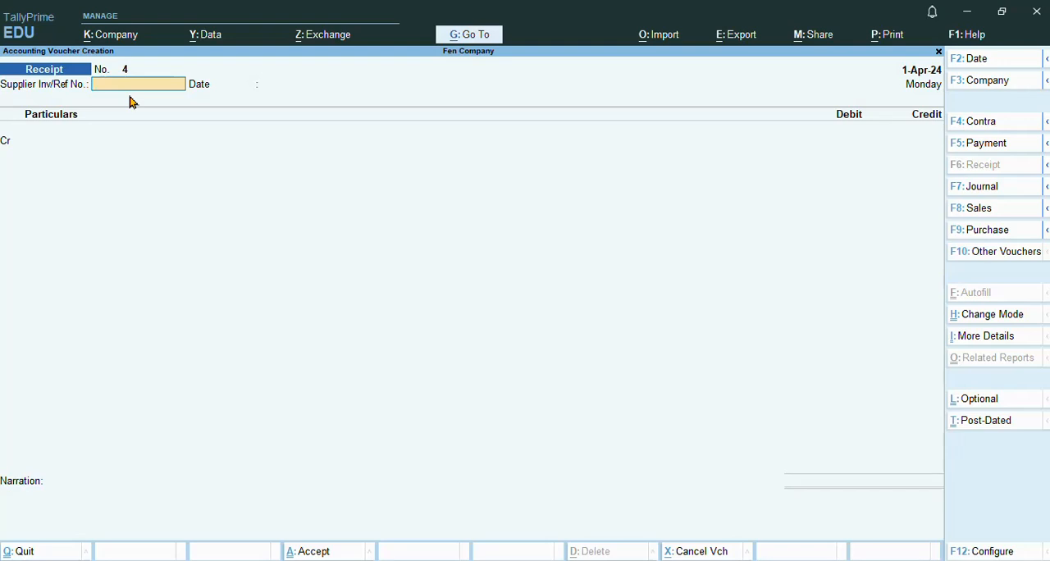
{"action": "type", "text": "147"}
{"action": "key", "text": "Return"}
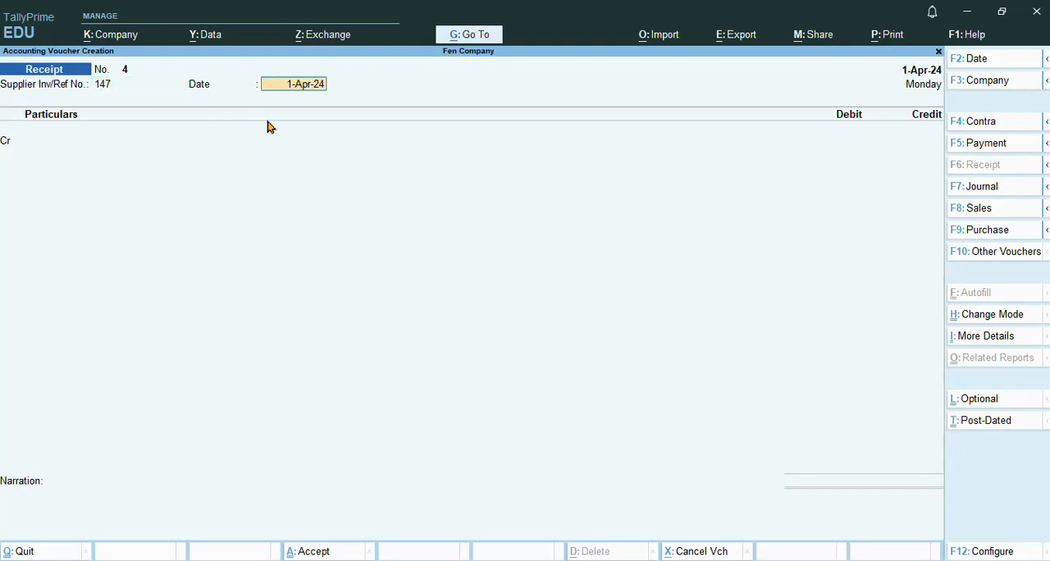
{"action": "key", "text": "Return"}
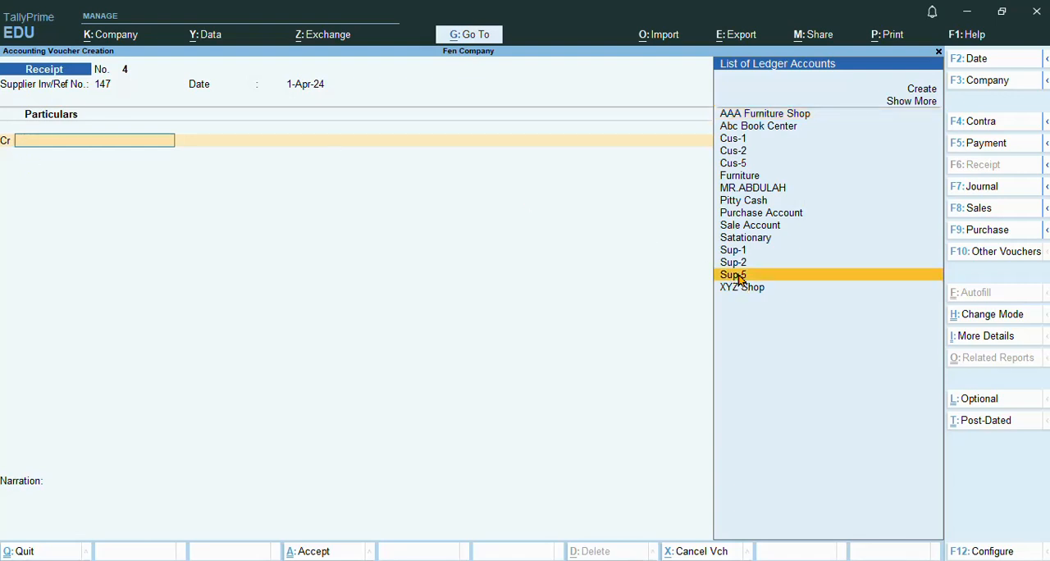
Step: Credit Cus-5 with 3,000 in the receipt voucher and allocate the amount as On Account
{"action": "key", "text": "Return"}
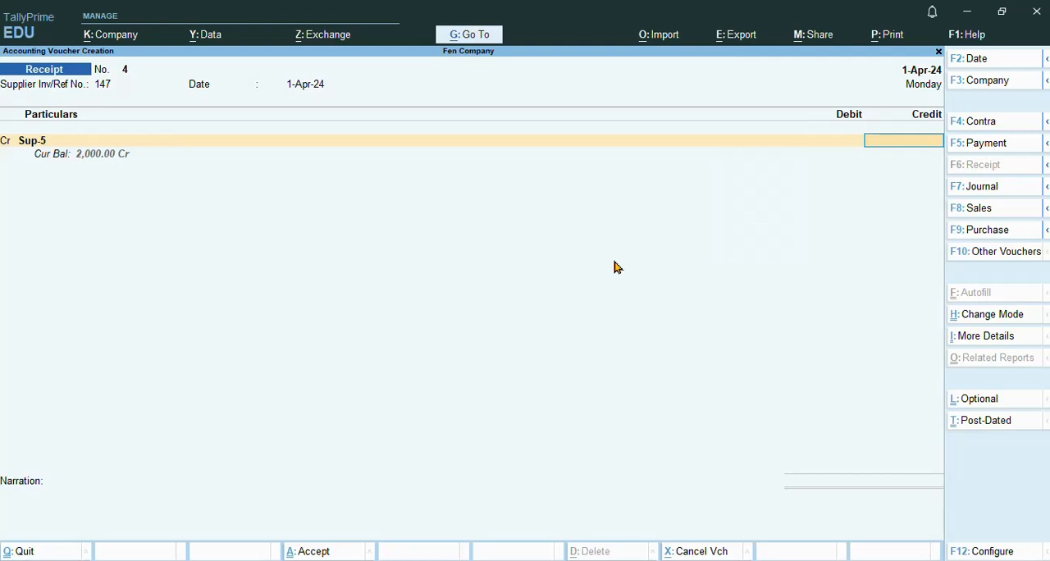
{"action": "key", "text": "BackSpace"}
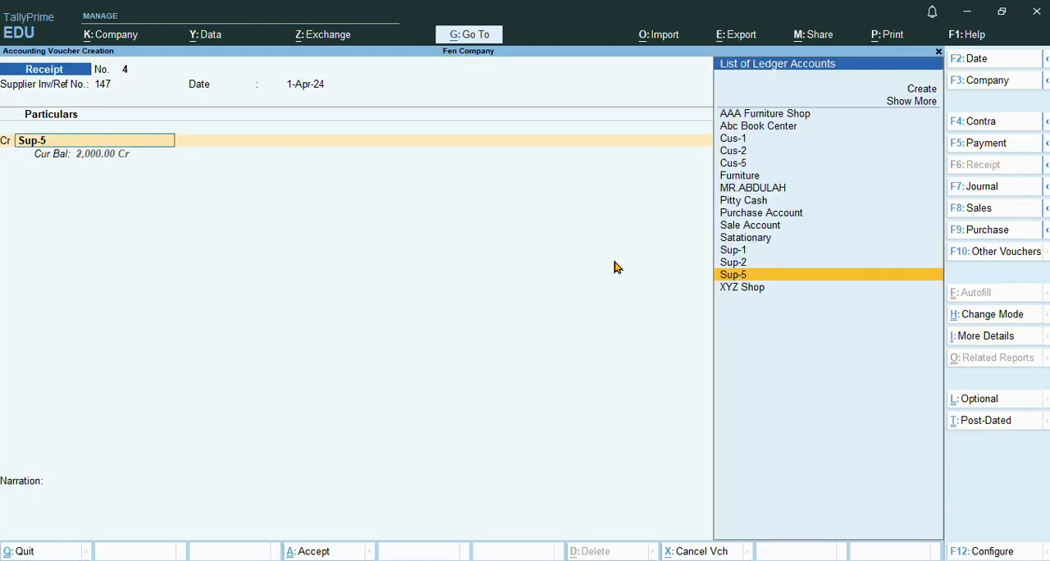
{"action": "left_click", "coordinate": [741, 168]}
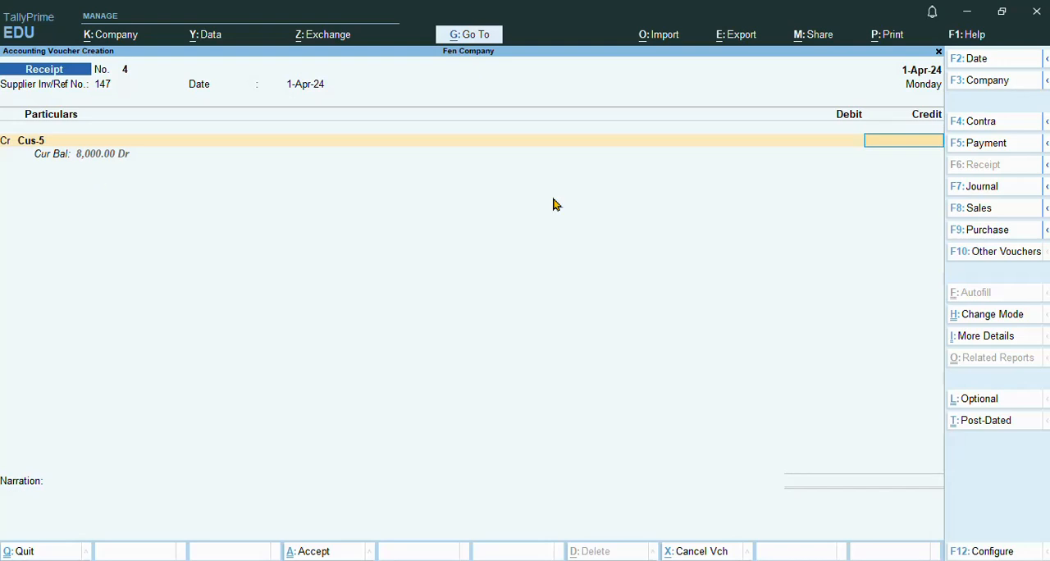
{"action": "type", "text": "3000"}
{"action": "key", "text": "Return"}
{"action": "key", "text": "Return"}
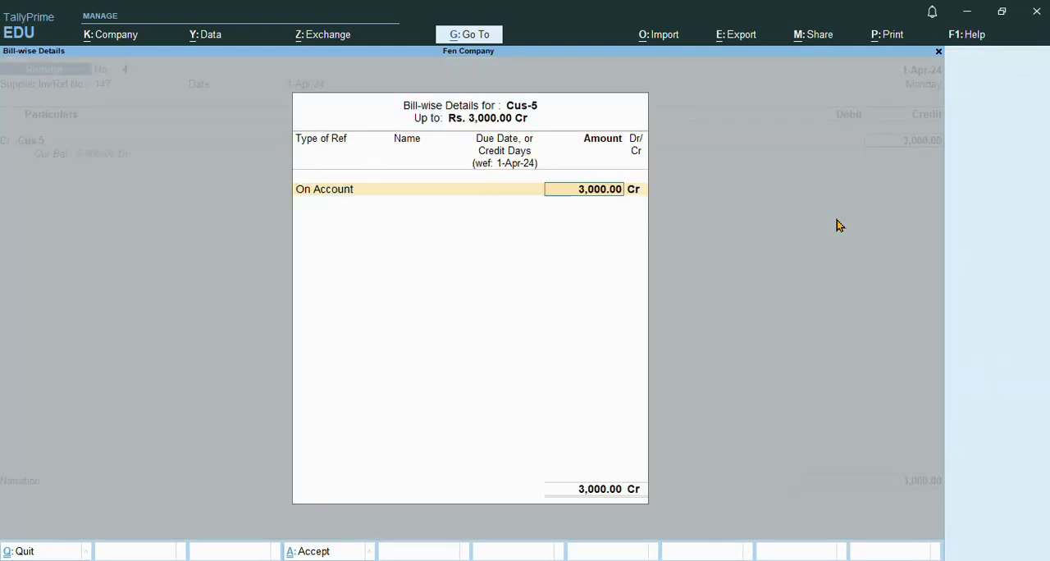
{"action": "key", "text": "Return"}
{"action": "key", "text": "Return"}
{"action": "key", "text": "Return"}
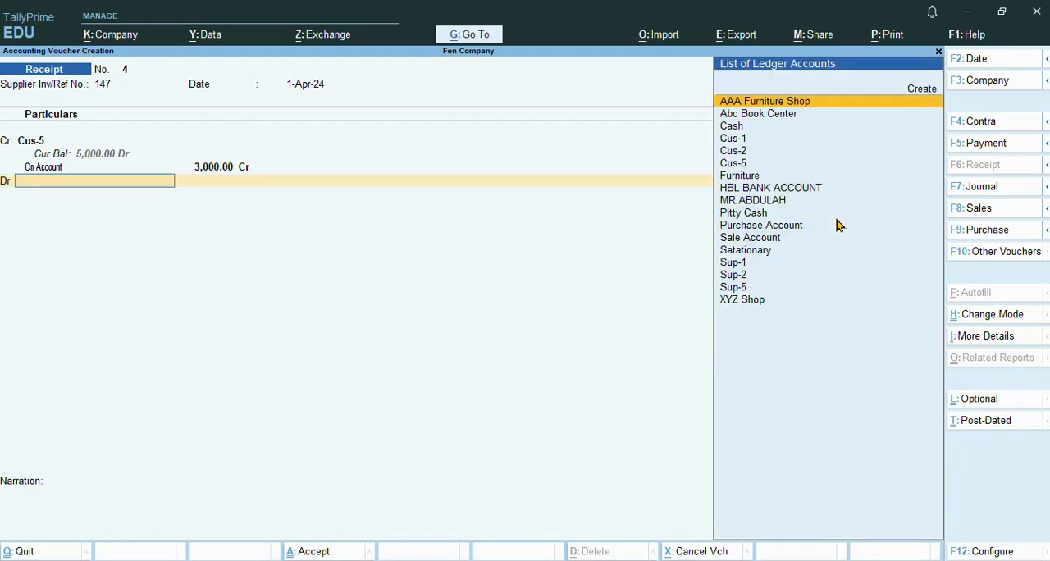
Step: Debit Cash with 3,000 to balance the Cus-5 receipt voucher
{"action": "type", "text": "Cas"}
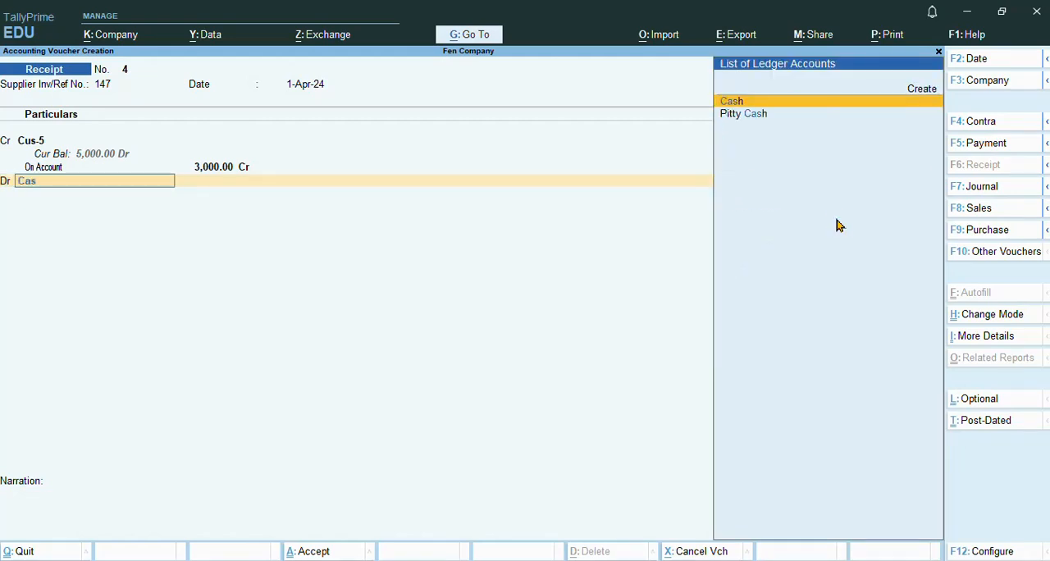
{"action": "key", "text": "Return"}
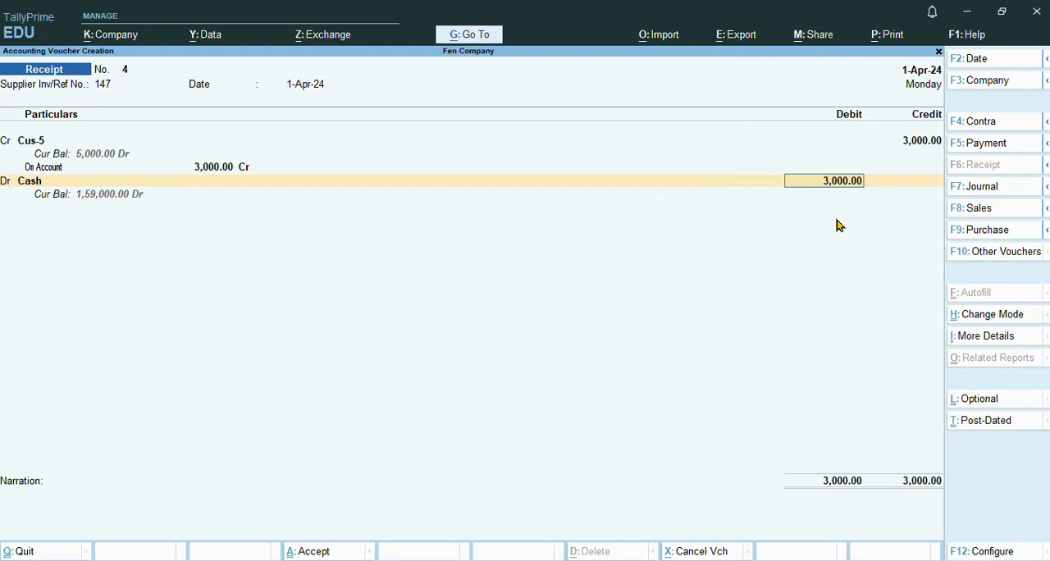
{"action": "key", "text": "Return"}
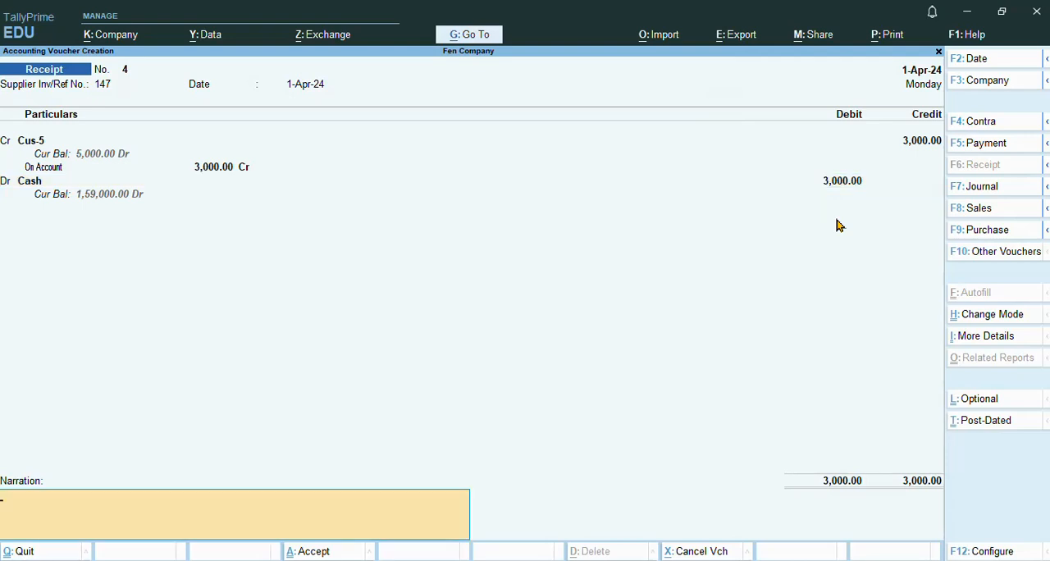
Step: Save the receipt voucher with the narration "account depart (after 4 day full receipt)" and return to the Gateway of Tally
{"action": "type", "text": "accoun"}
{"action": "type", "text": "t depart"}
{"action": "type", "text": " ()"}
{"action": "type", "text": "after "}
{"action": "type", "text": "4 day"}
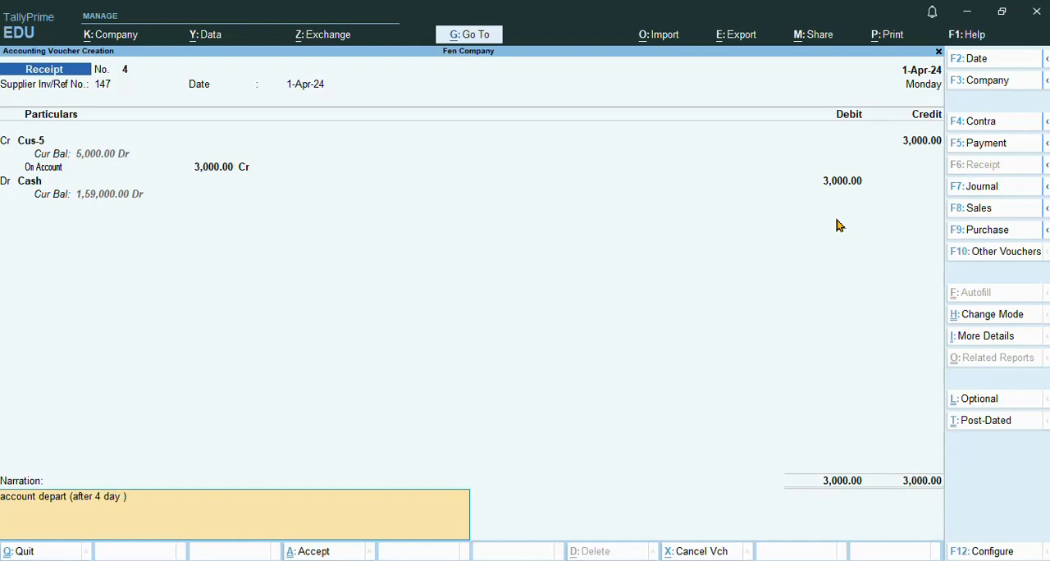
{"action": "type", "text": " full pa"}
{"action": "key", "text": "BackSpace"}
{"action": "key", "text": "BackSpace"}
{"action": "type", "text": "receipt"}
{"action": "key", "text": "Return"}
{"action": "key", "text": "Return"}
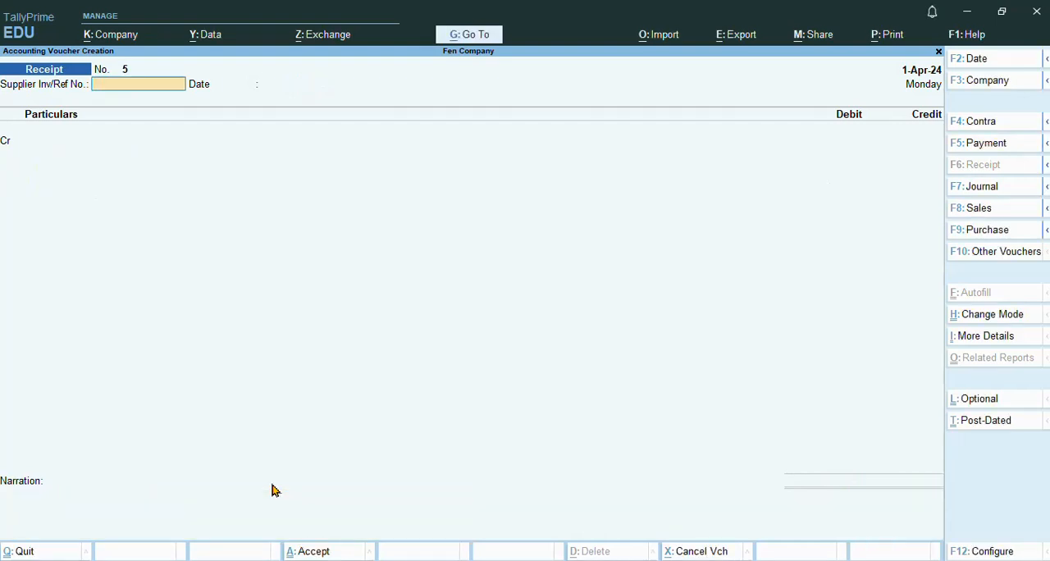
{"action": "key", "text": "Escape"}
{"action": "key", "text": "Return"}
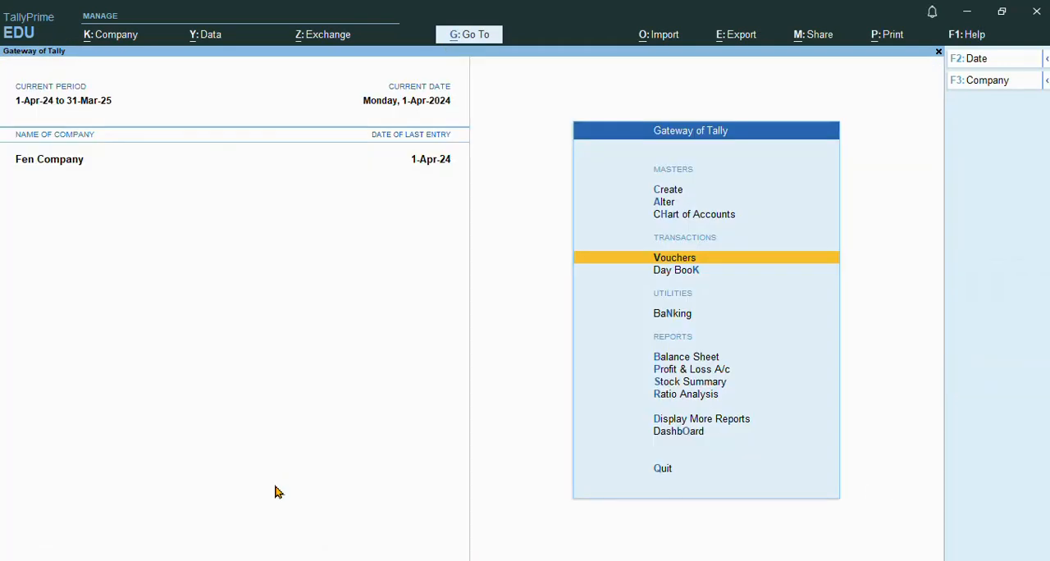
Step: Switch to Notepad and review the sale/receipt notes for cust-5 and the purchase/payment notes for sup-5
{"action": "left_click", "coordinate": [504, 560]}
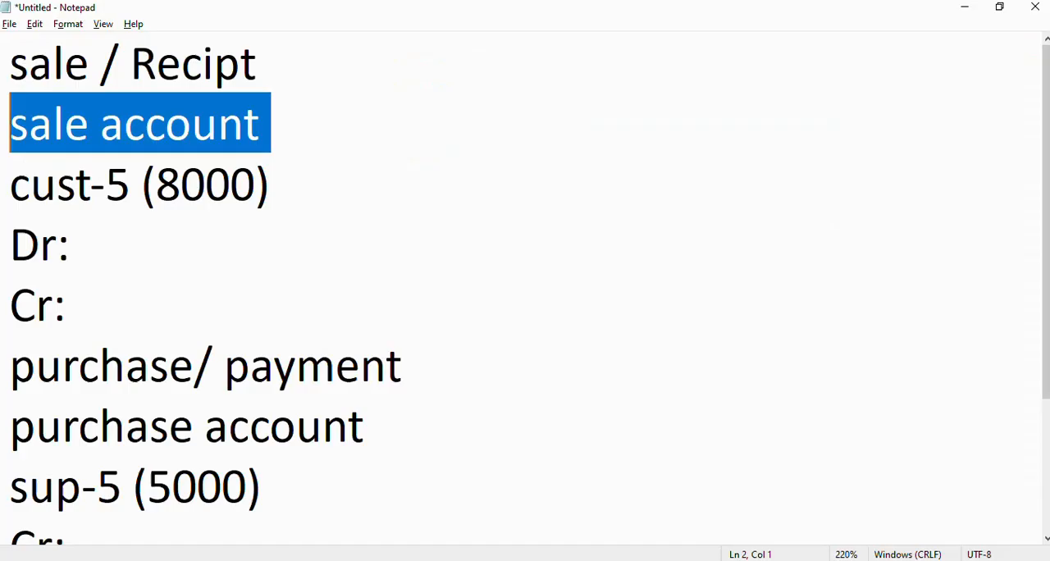
{"action": "left_click", "coordinate": [232, 187]}
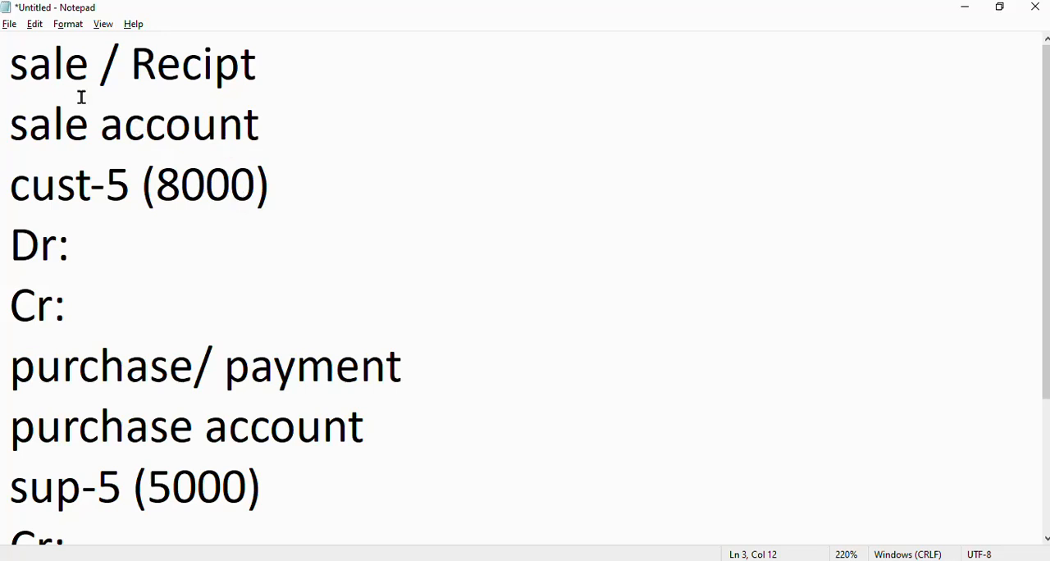
{"action": "left_click_drag", "start_coordinate": [31, 63], "coordinate": [266, 180]}
{"action": "scroll", "coordinate": [487, 323], "scroll_direction": "down", "scroll_amount": 1}
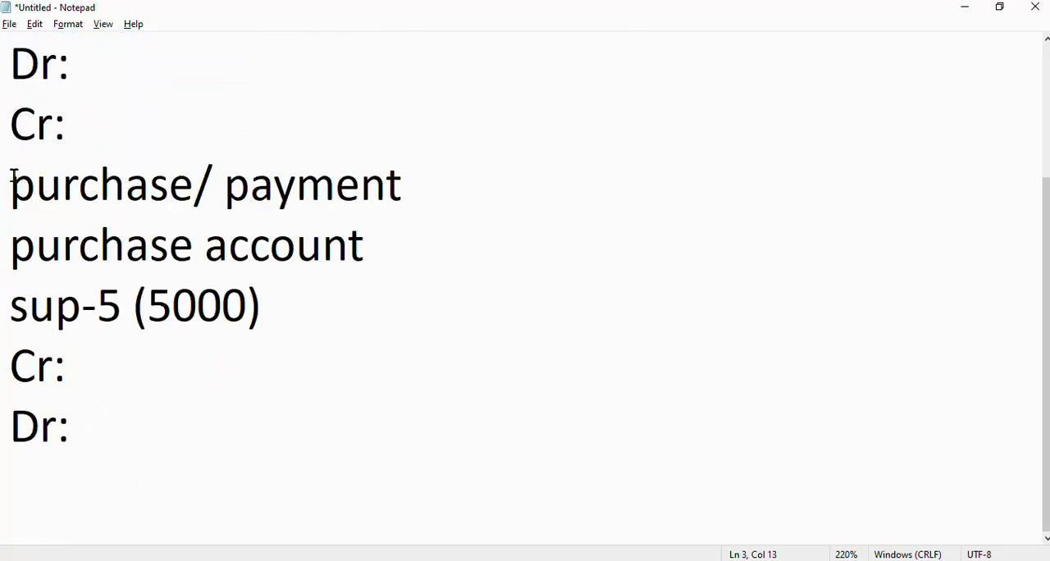
{"action": "left_click_drag", "start_coordinate": [13, 177], "coordinate": [270, 296]}
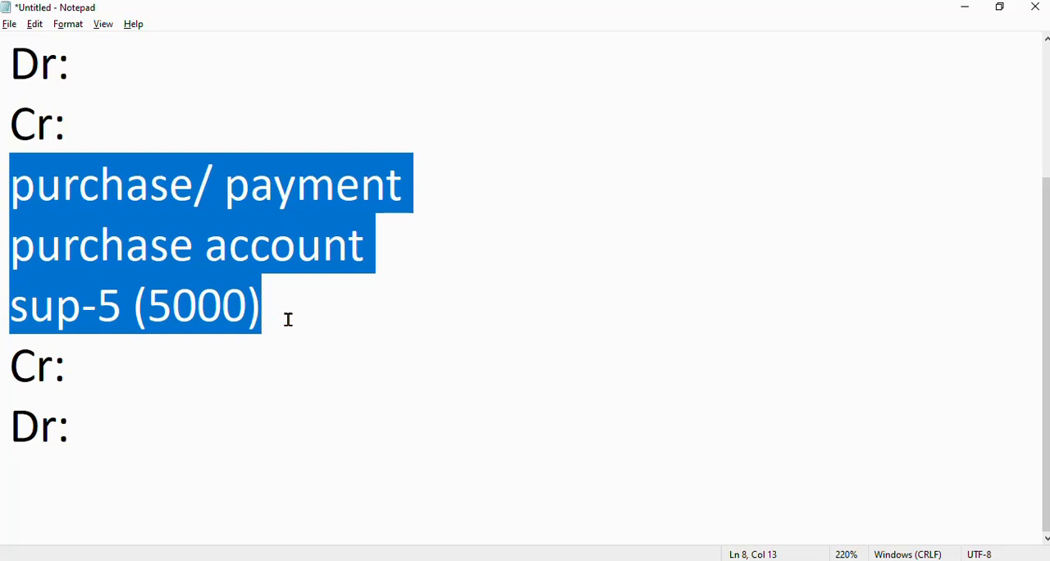
{"action": "left_click", "coordinate": [325, 334]}
{"action": "scroll", "coordinate": [325, 334], "scroll_direction": "up", "scroll_amount": 1}
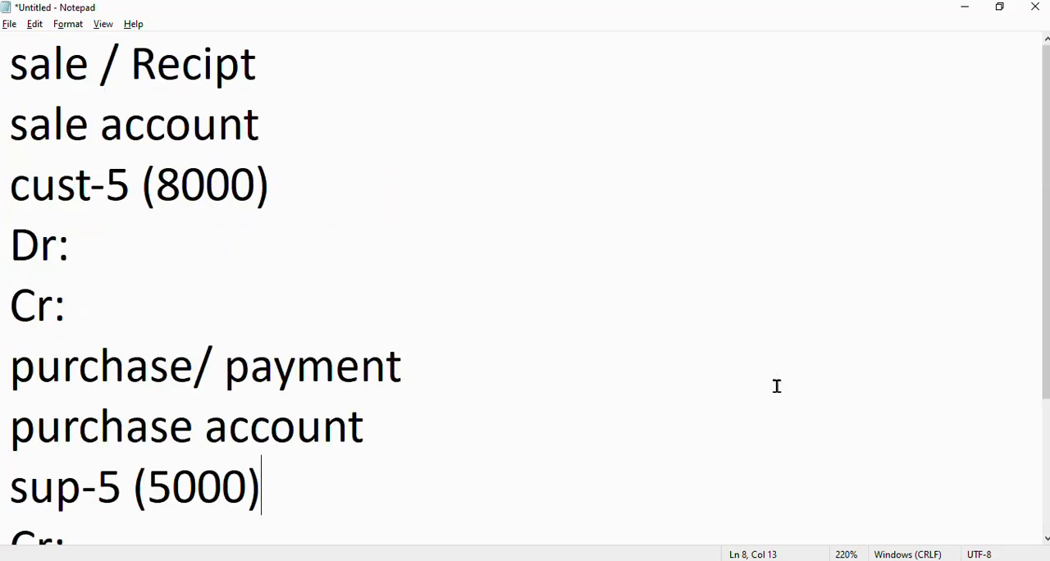
{"action": "left_click", "coordinate": [844, 558]}
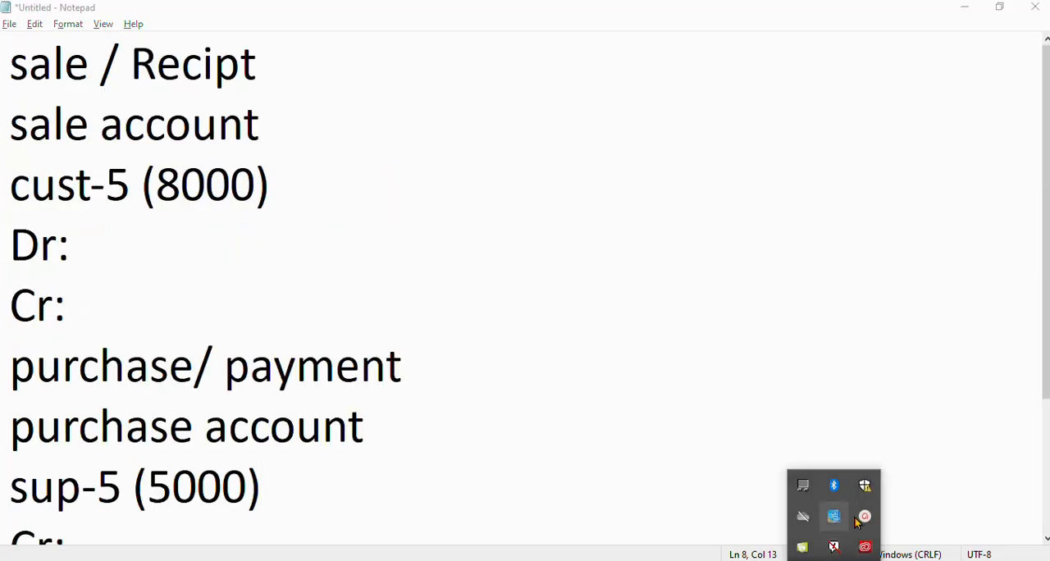